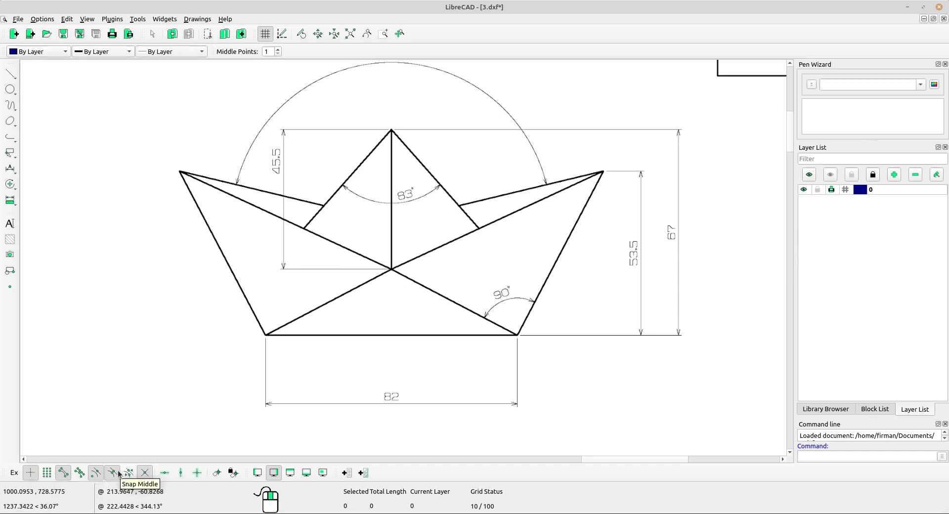
- Draw a vertical line with length 45.5 in the empty area beside the reference boat drawing
left_click(145, 474)
scroll(582, 314, "down", 8)
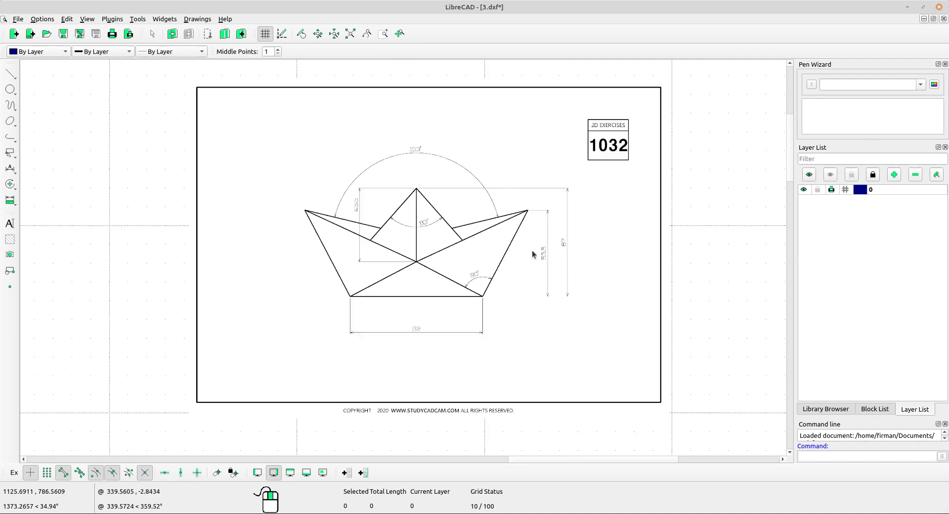
scroll(368, 232, "up", 5)
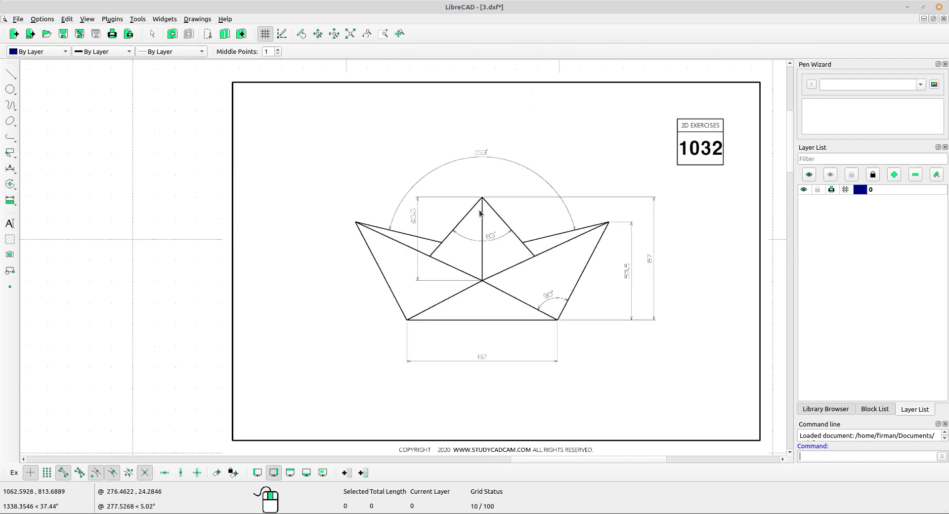
scroll(484, 216, "up", 2)
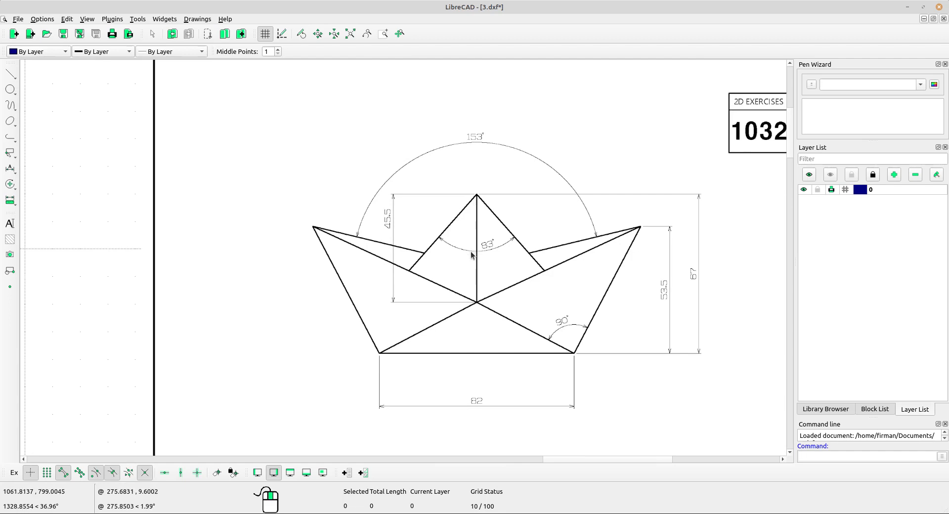
scroll(227, 206, "down", 3)
left_click(11, 75)
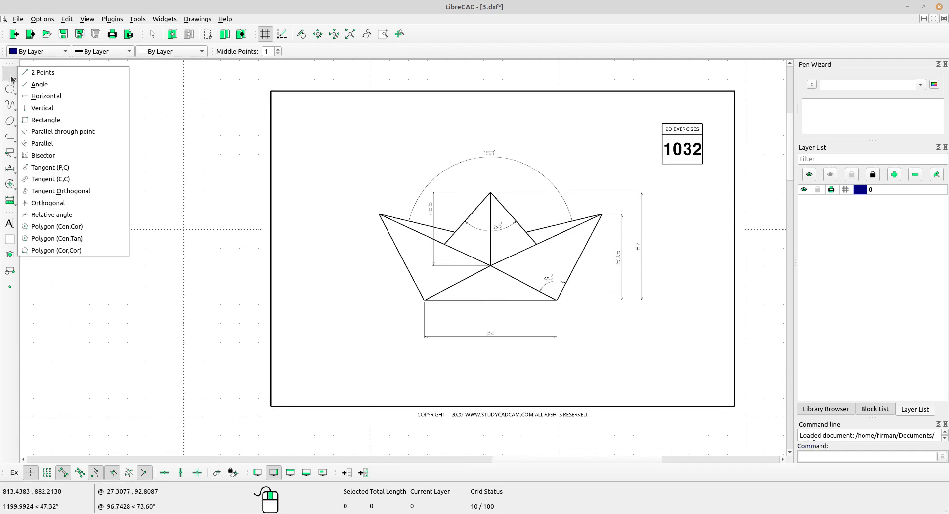
left_click(43, 108)
scroll(479, 190, "up", 5)
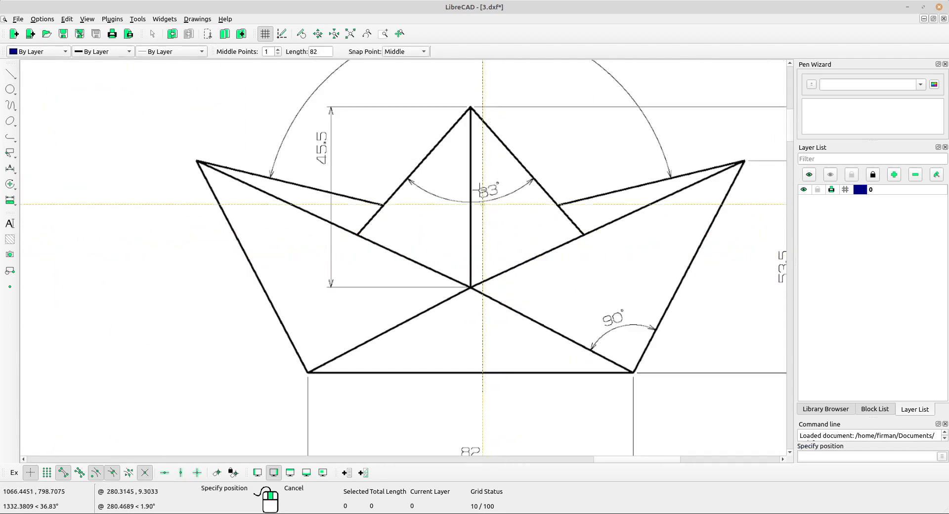
middle_click_drag(501, 156, 474, 176)
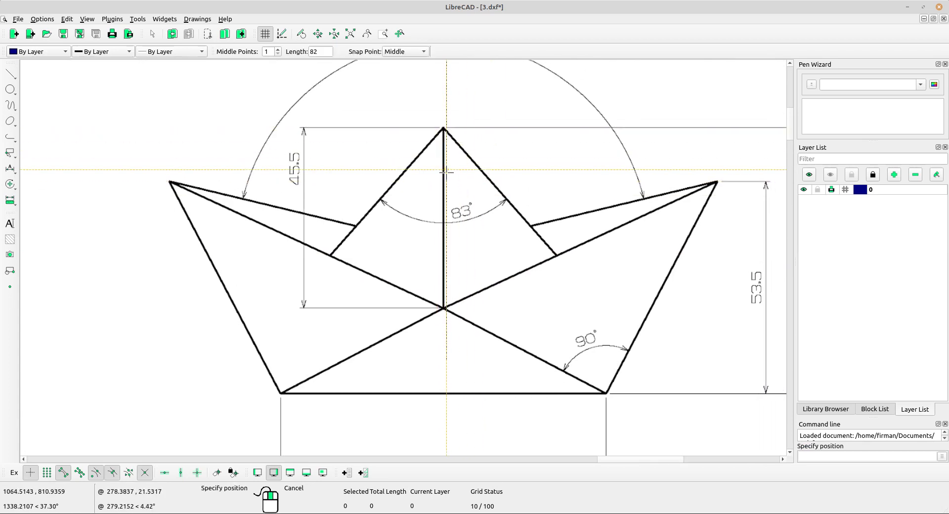
mouse_move(617, 316)
middle_mouse_down()
mouse_move(439, 313)
mouse_move(606, 305)
middle_mouse_up()
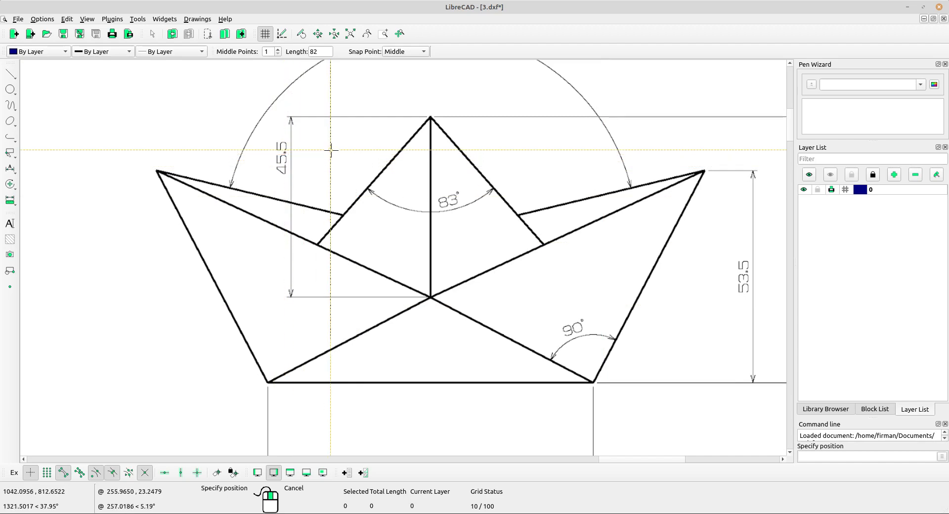
scroll(525, 195, "down", 5)
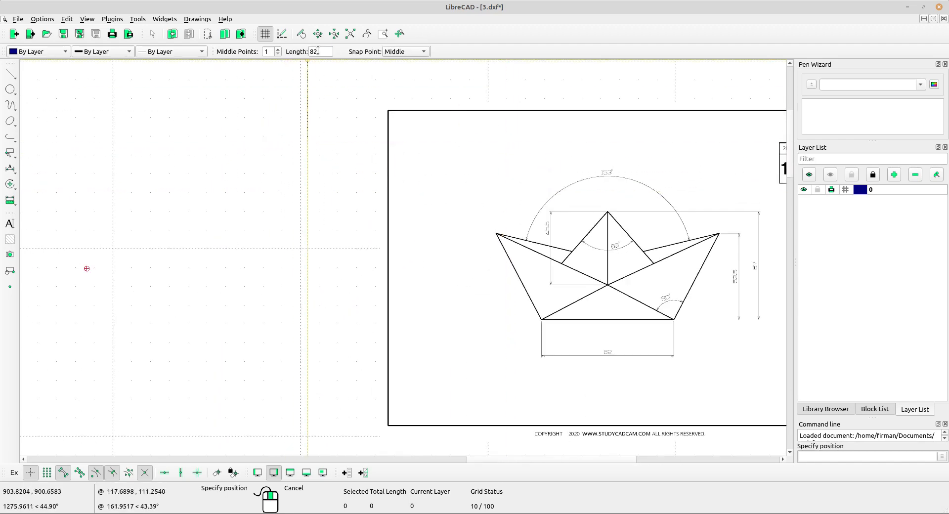
double_click(317, 50)
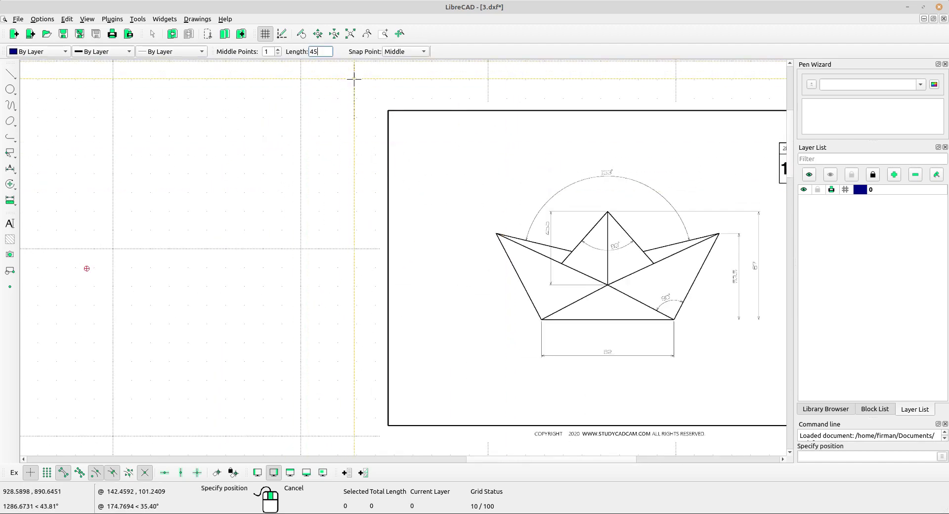
type("45.5")
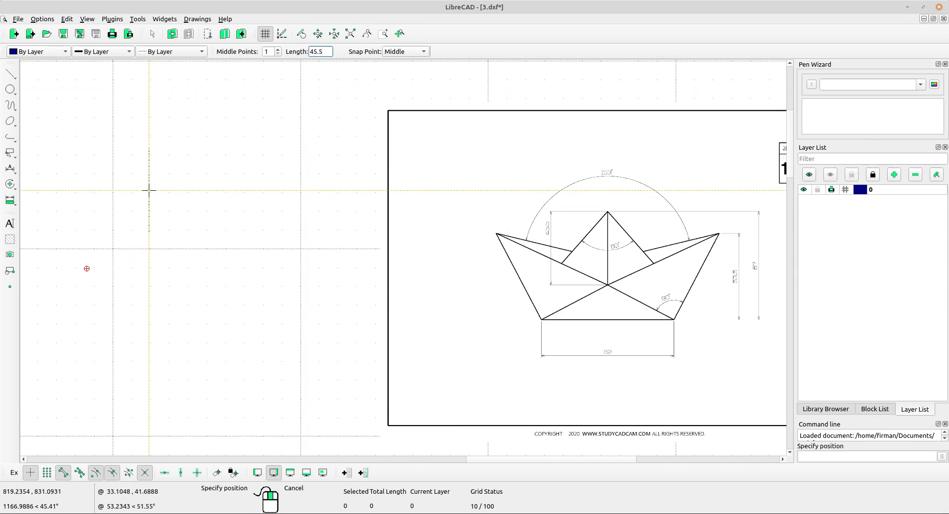
left_click(133, 223)
middle_click_drag(254, 244, 278, 227)
right_click(353, 213)
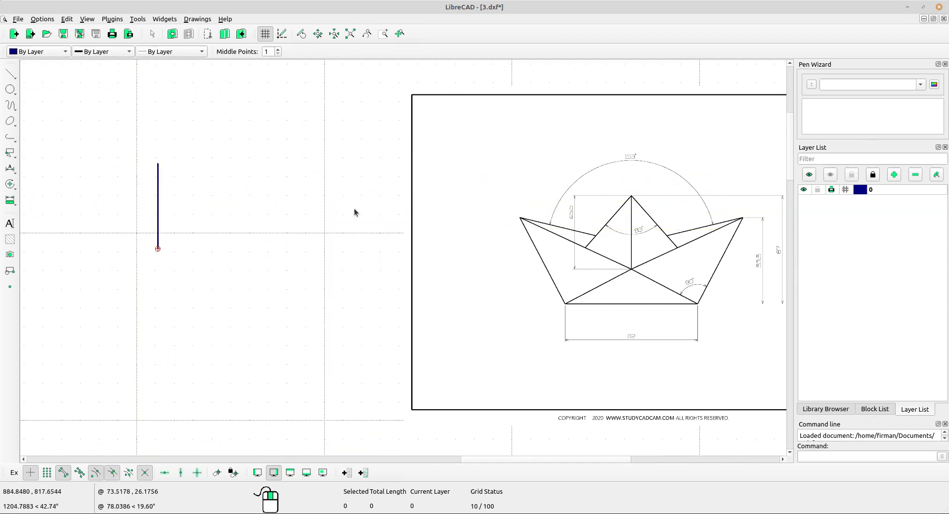
- Draw a line through the vertical line's upper endpoint at a relative angle of 41.5° to it, with length 100
scroll(658, 286, "up", 8)
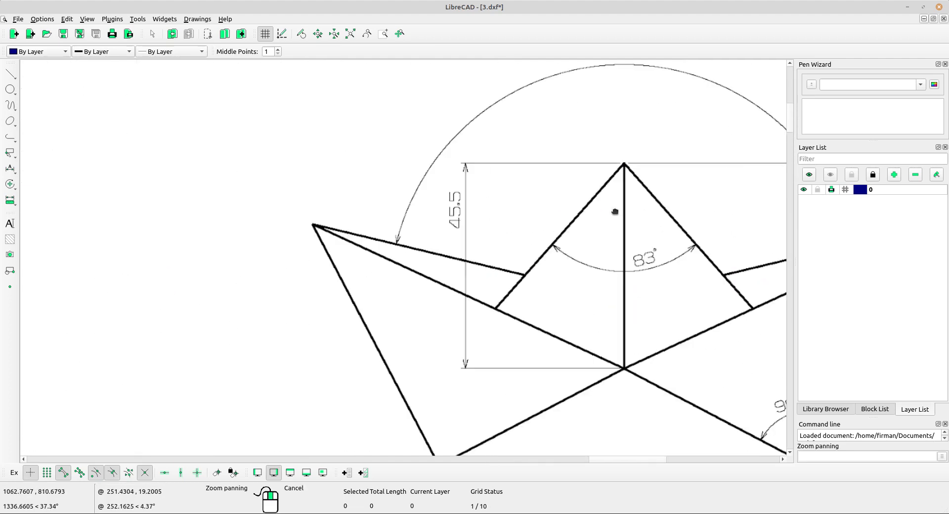
scroll(543, 197, "up", 2)
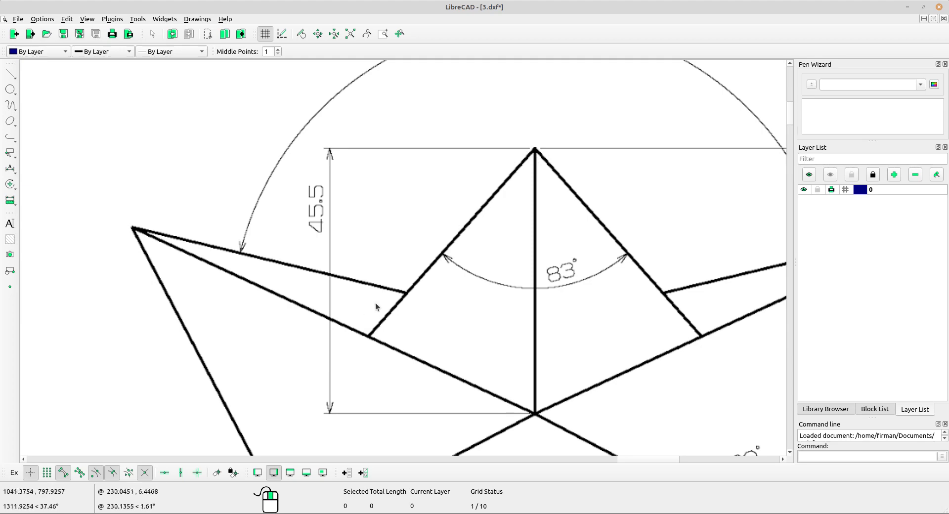
scroll(553, 266, "down", 7)
middle_click_drag(214, 281, 470, 274)
scroll(181, 232, "down", 1)
scroll(181, 232, "down", 1)
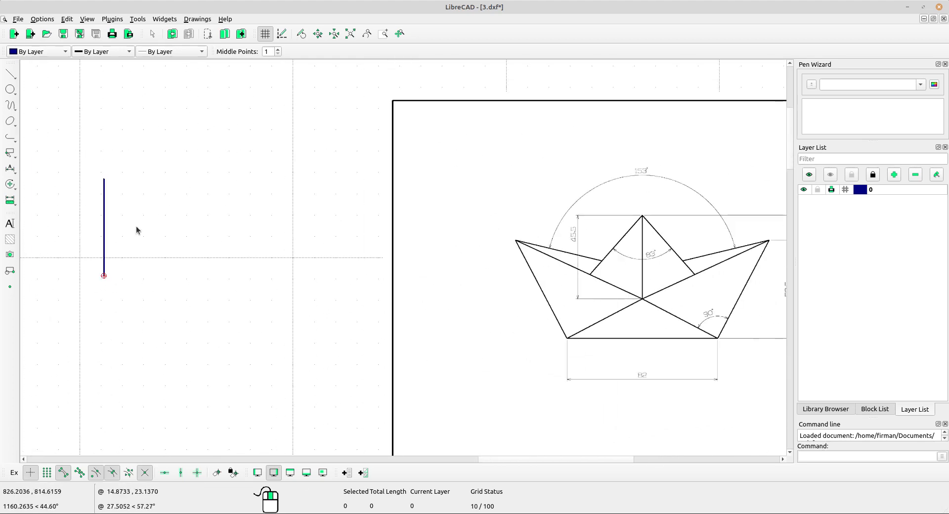
scroll(137, 227, "up", 1)
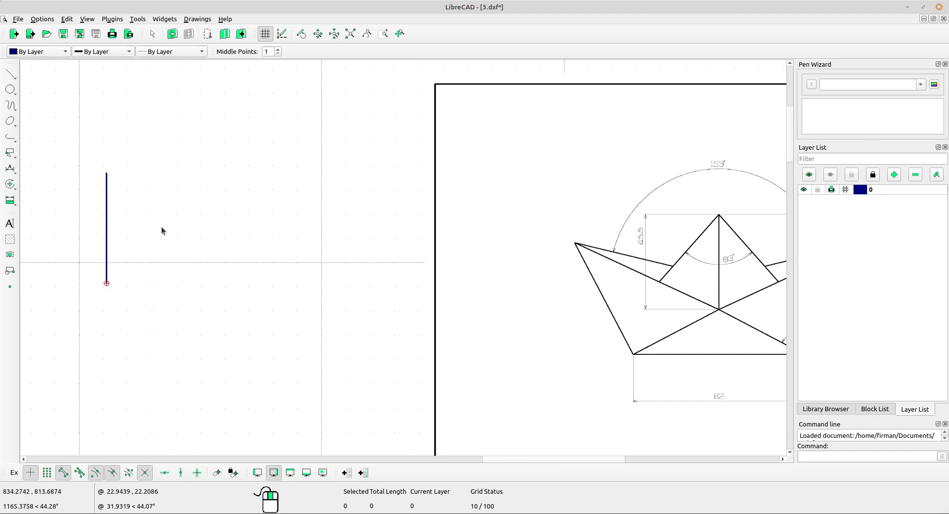
left_click(10, 74)
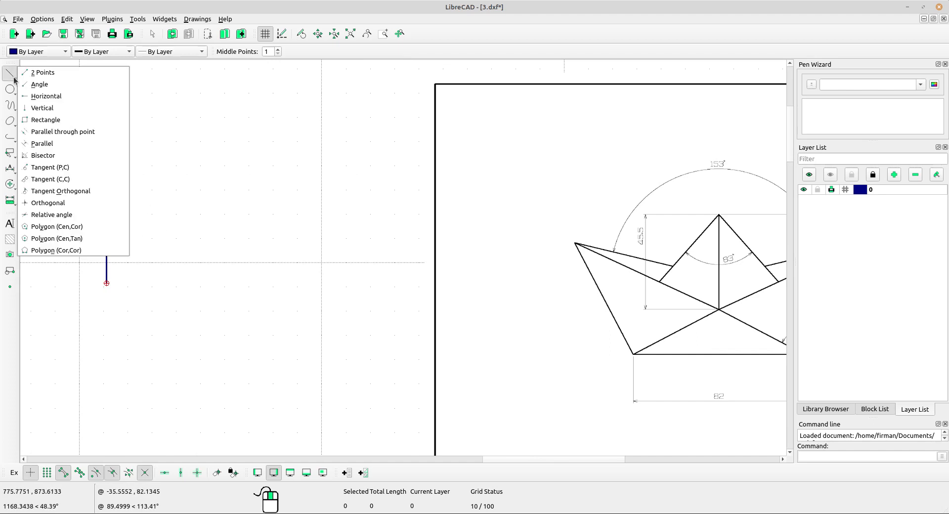
left_click(62, 213)
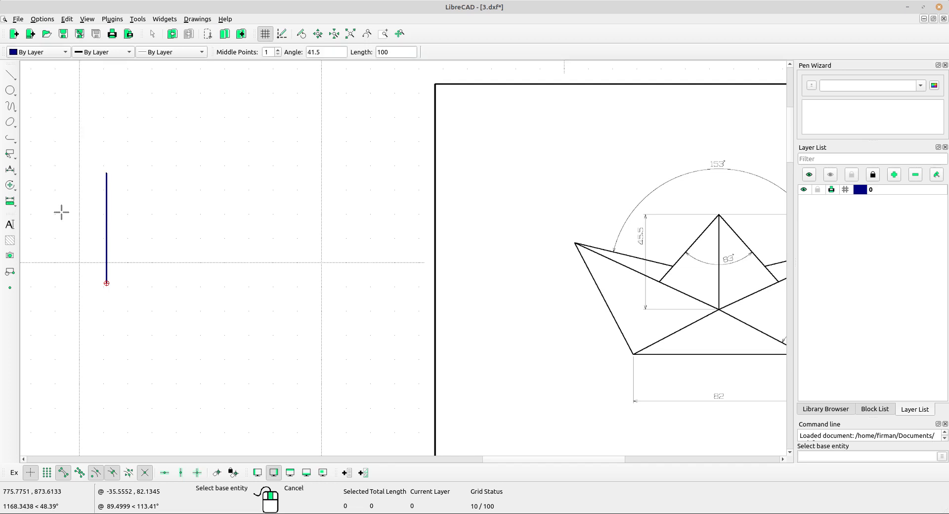
double_click(331, 54)
left_click(107, 213)
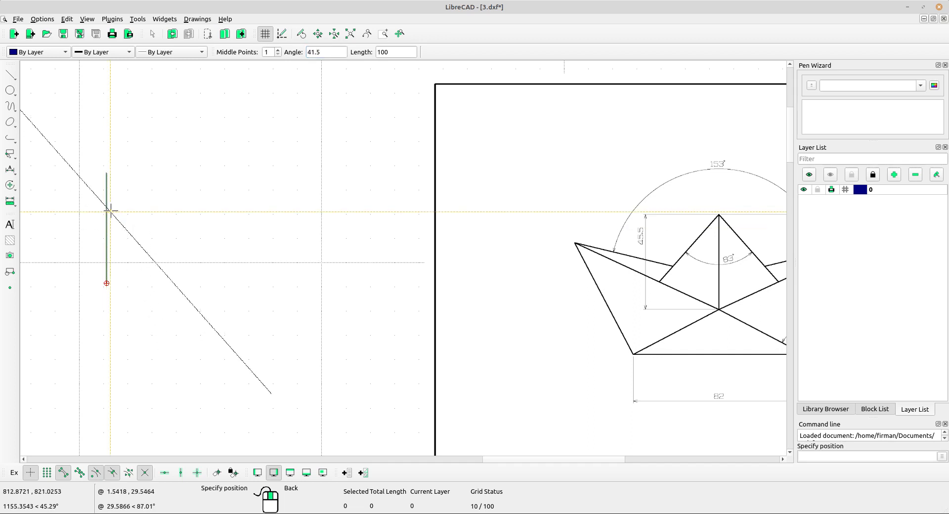
left_click(105, 171)
right_click(229, 155)
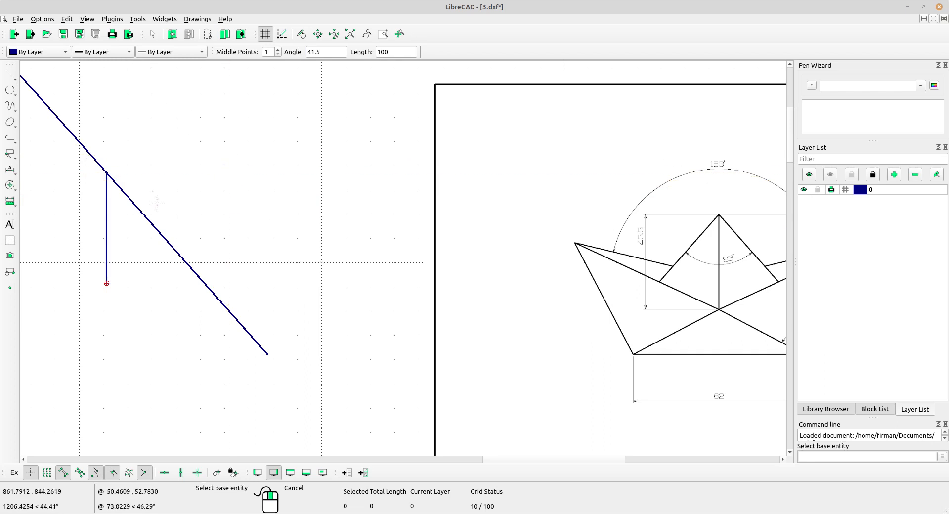
right_click(158, 202)
- Mirror the angled line about the vertical line, keeping the original
left_click_drag(178, 220, 142, 247)
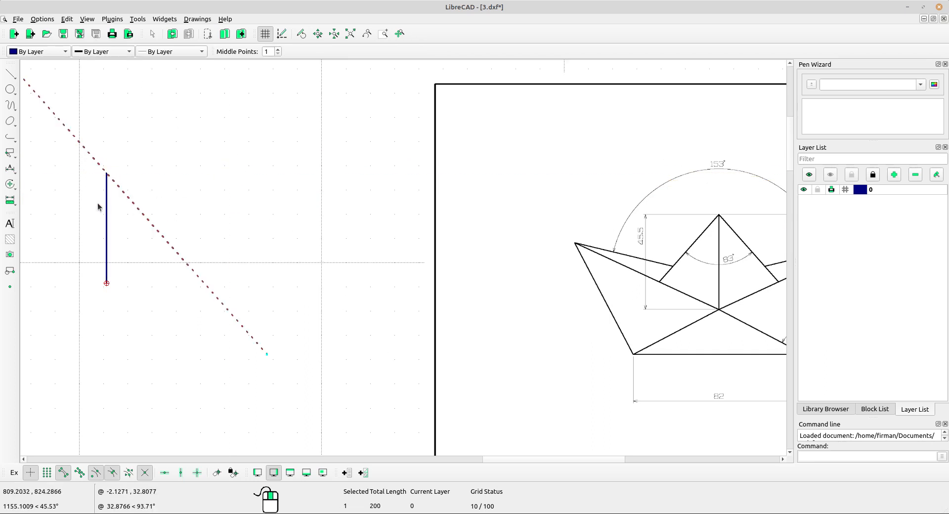
left_click(15, 187)
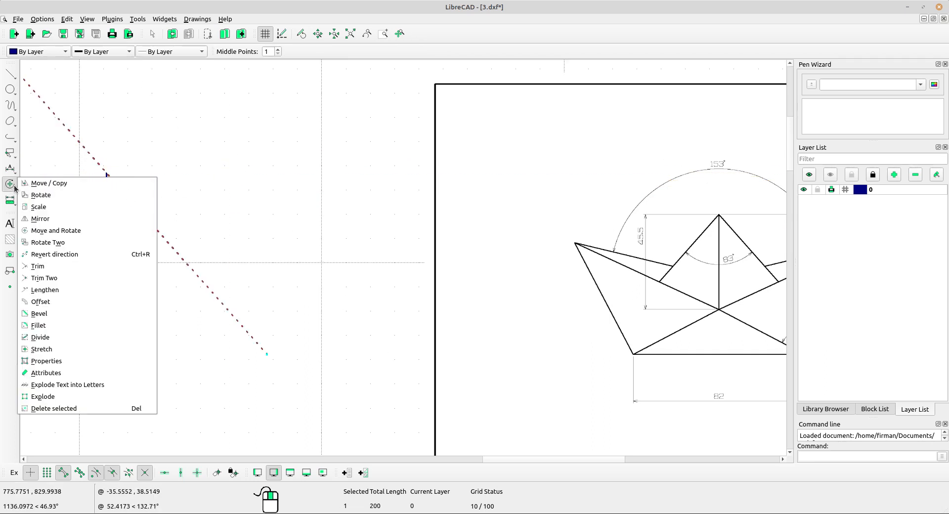
left_click(49, 213)
left_click(106, 175)
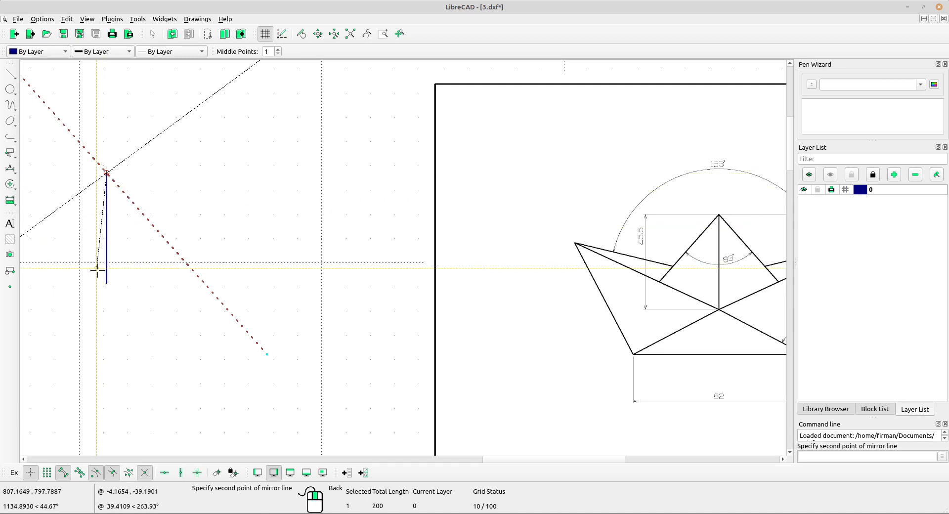
left_click(106, 284)
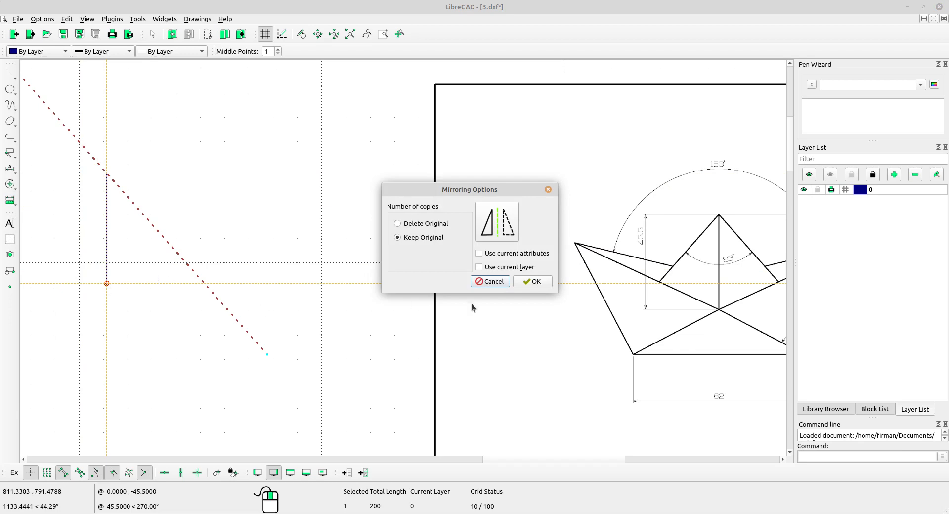
left_click(543, 280)
- Trim the two crossing angled lines against each other so only their lower halves remain, meeting at the apex
mouse_move(243, 327)
middle_mouse_down()
mouse_move(289, 323)
mouse_move(252, 318)
middle_mouse_up()
scroll(266, 276, "down", 2)
scroll(271, 277, "up", 1)
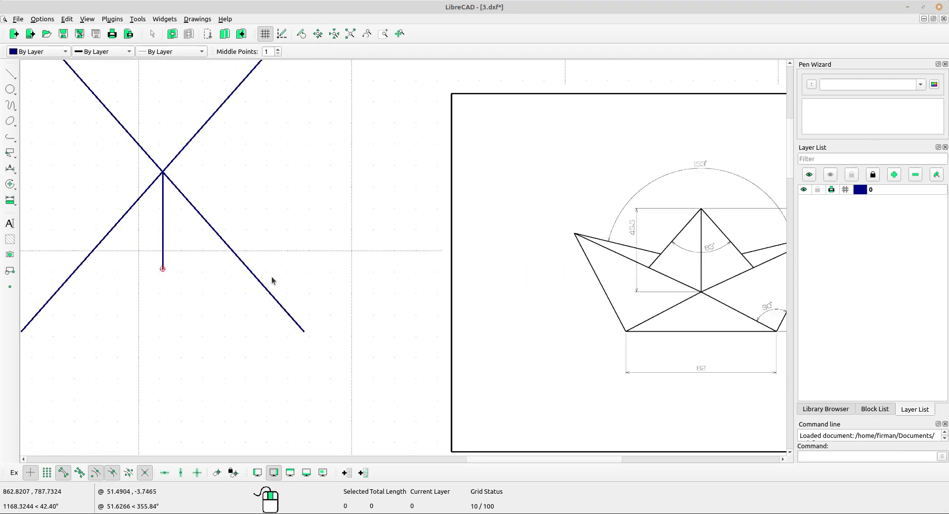
left_click(18, 184)
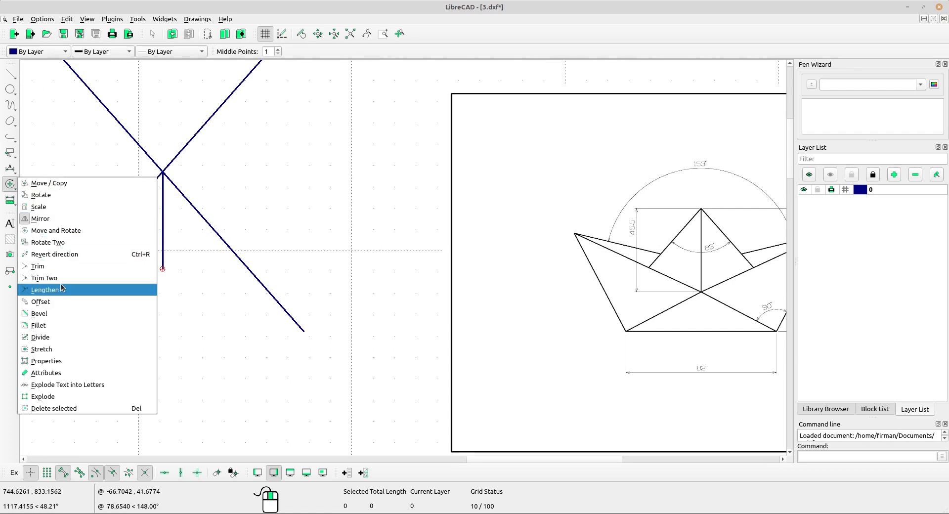
left_click(39, 277)
left_click(126, 211)
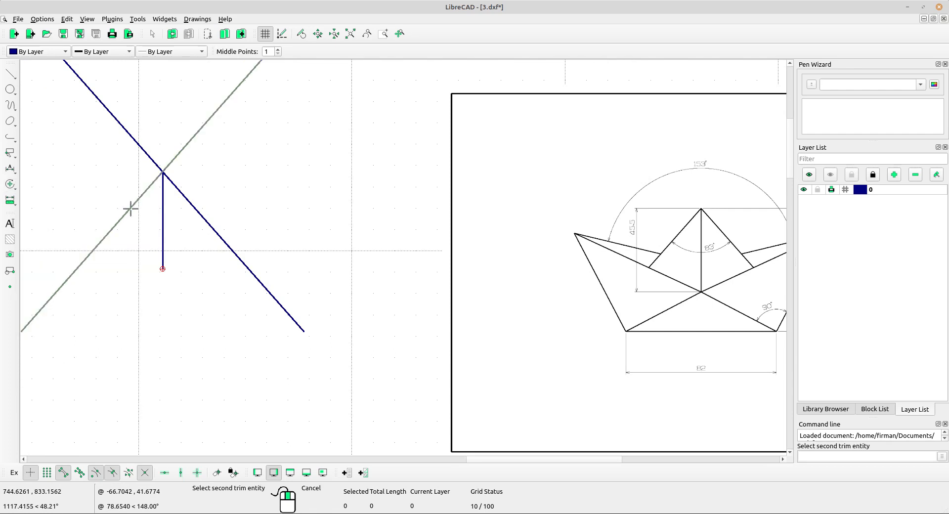
left_click(174, 197)
right_click(248, 146)
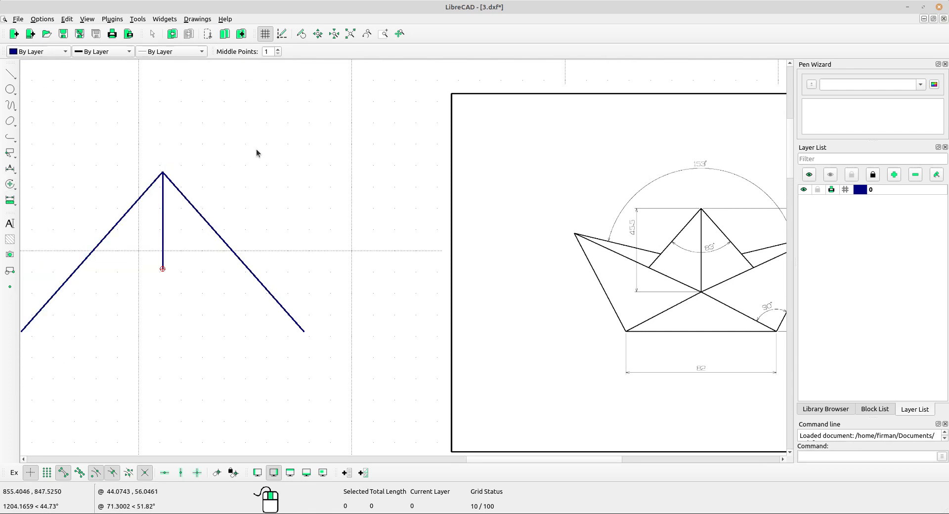
- Add an angular dimension between the two sloping lines, with its arc below the vertical line
middle_click_drag(225, 303, 240, 252)
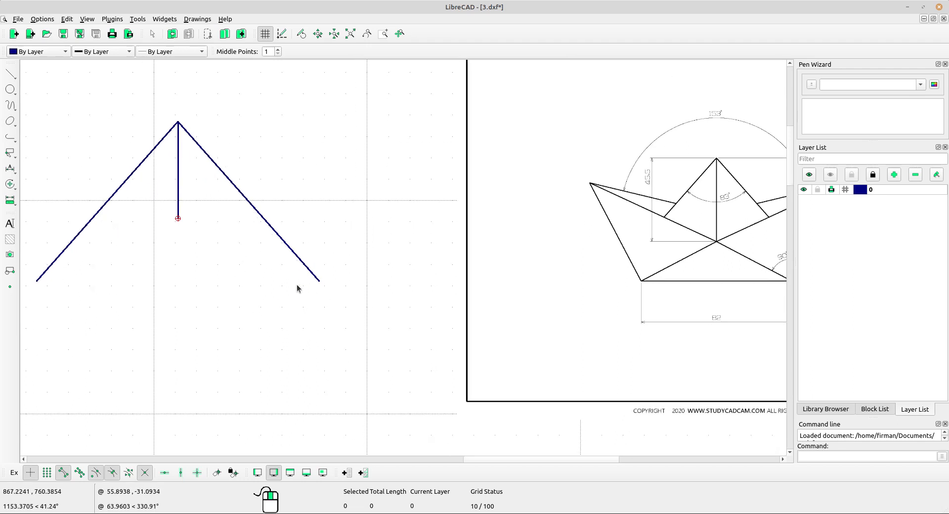
left_click(13, 170)
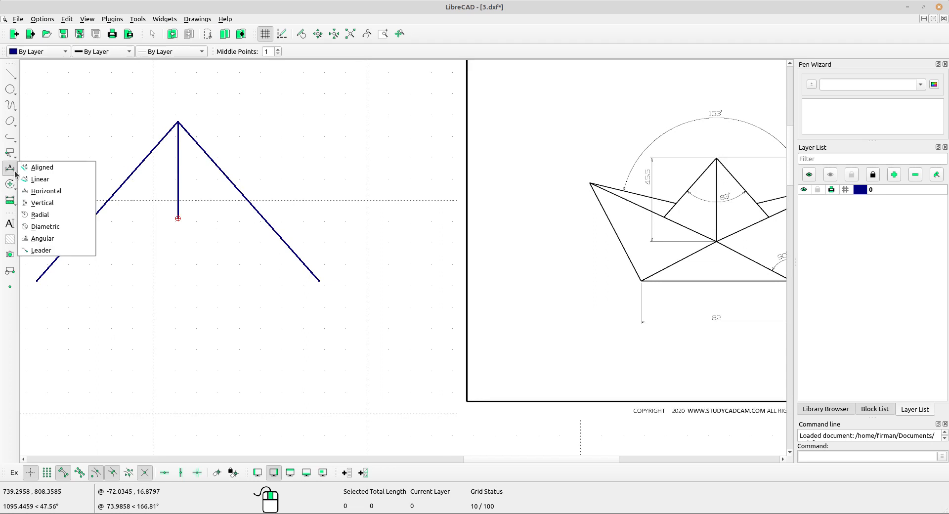
left_click(59, 239)
left_click(89, 220)
left_click(262, 224)
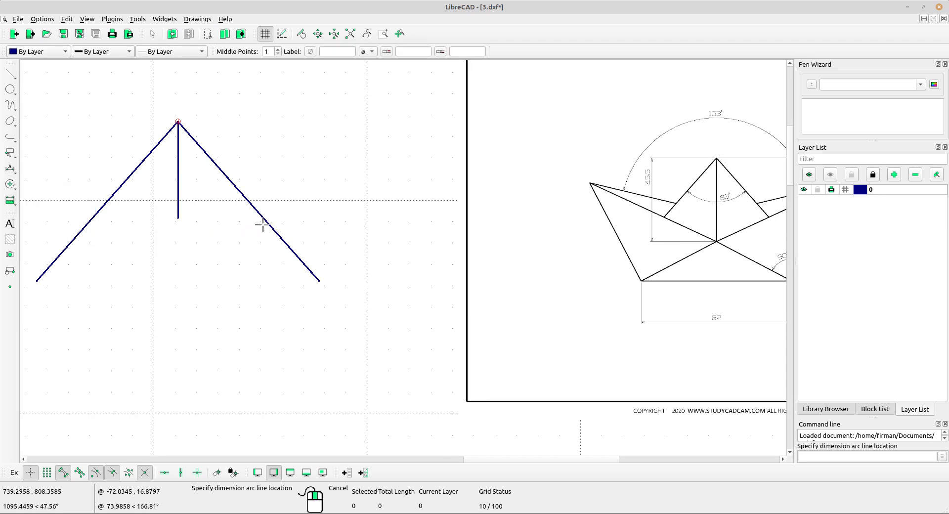
left_click(169, 258)
scroll(294, 236, "up", 6)
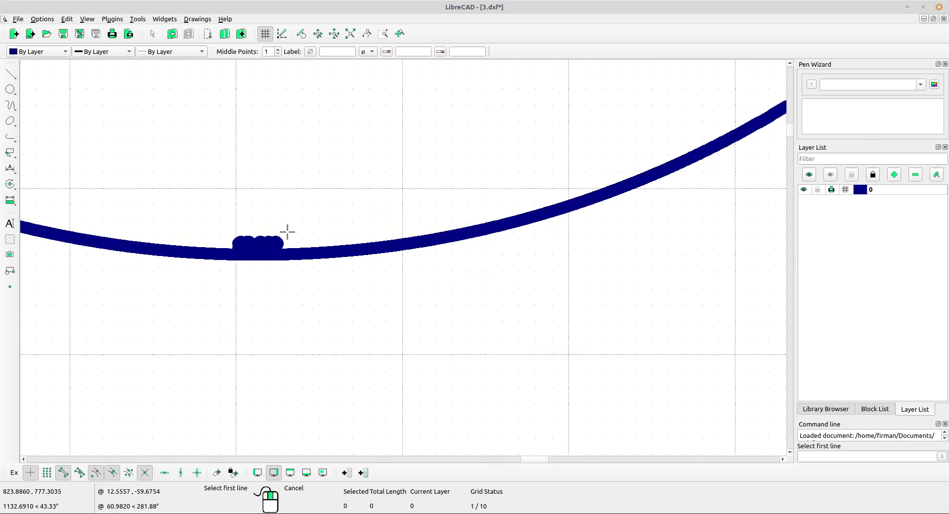
right_click(289, 218)
- Set the general scale of the drawing's dimensions to 10
scroll(290, 220, "down", 10)
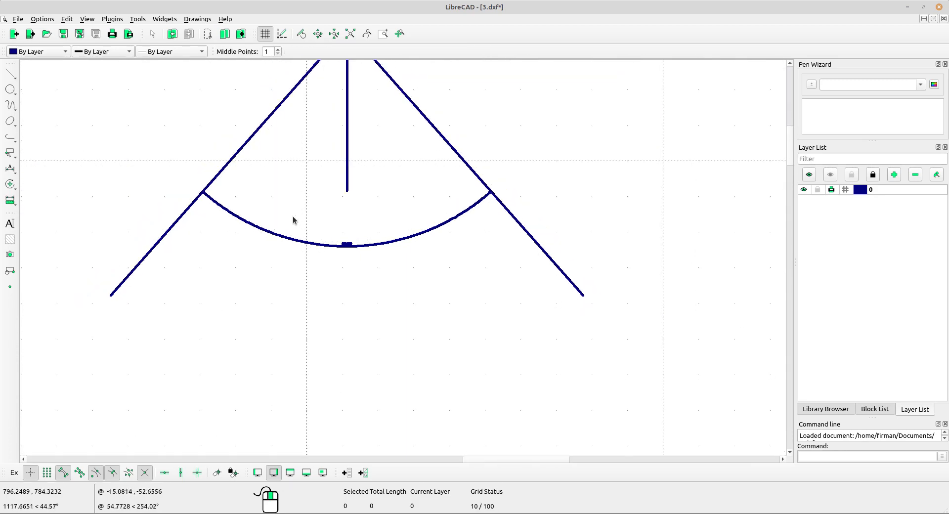
scroll(316, 232, "up", 6)
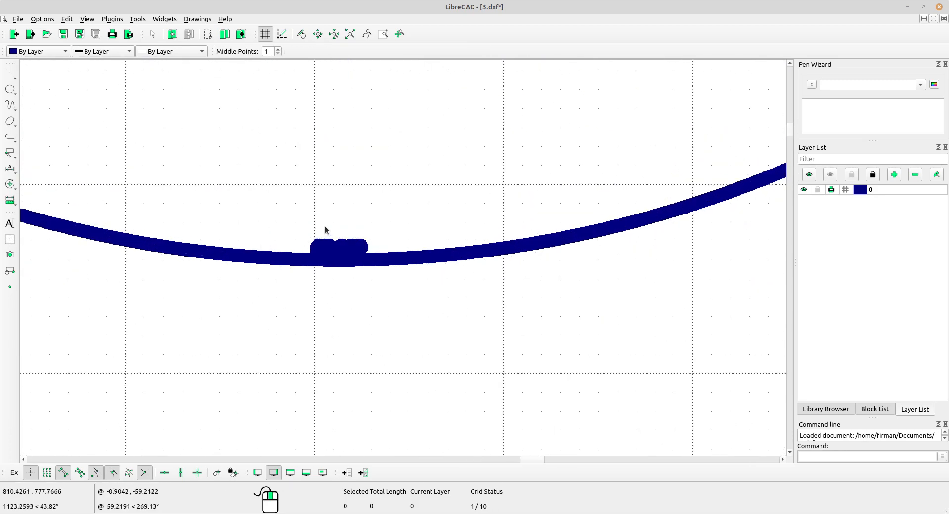
scroll(325, 229, "down", 5)
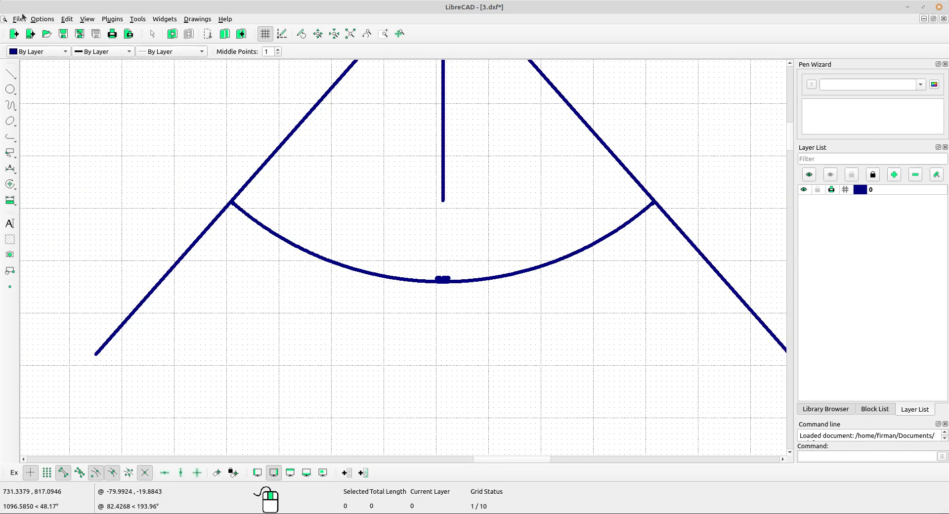
left_click(45, 21)
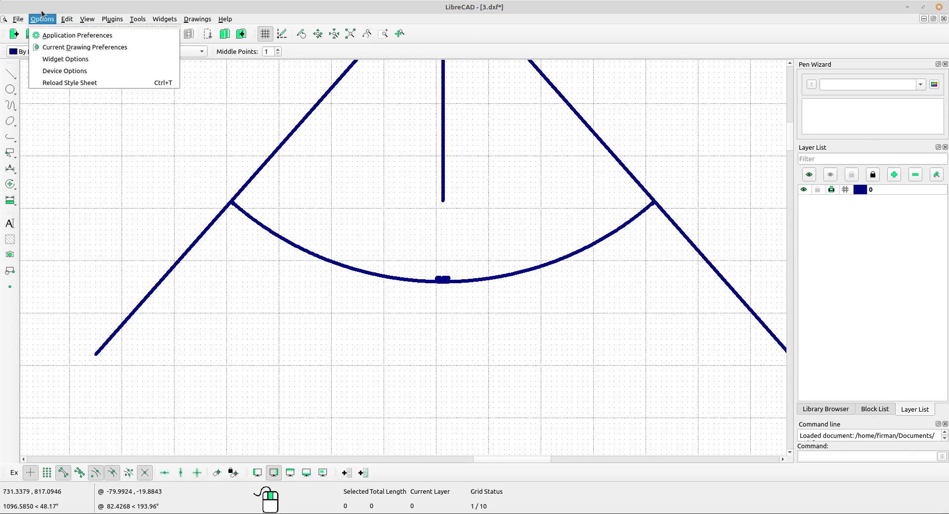
left_click(62, 48)
mouse_move(526, 117)
left_mouse_down()
mouse_move(247, 46)
mouse_move(252, 106)
left_mouse_up()
left_click(142, 115)
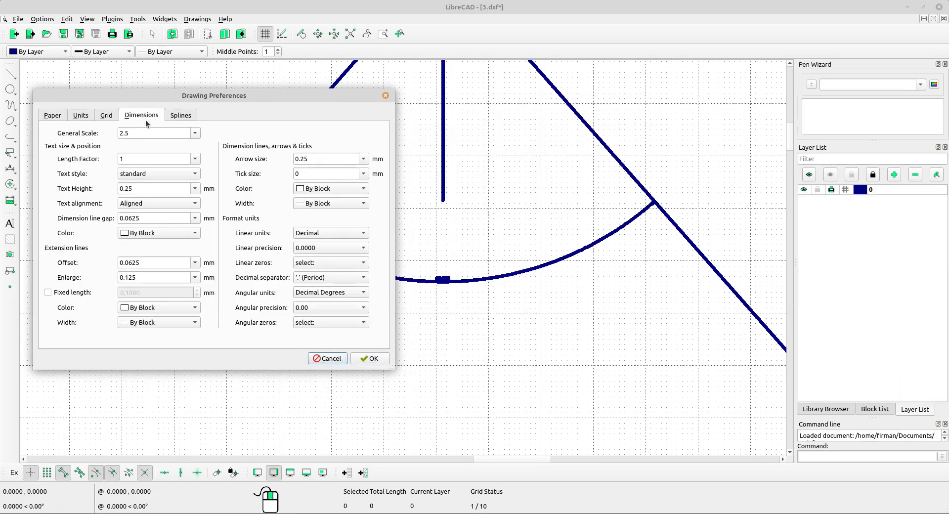
left_click_drag(155, 132, 96, 126)
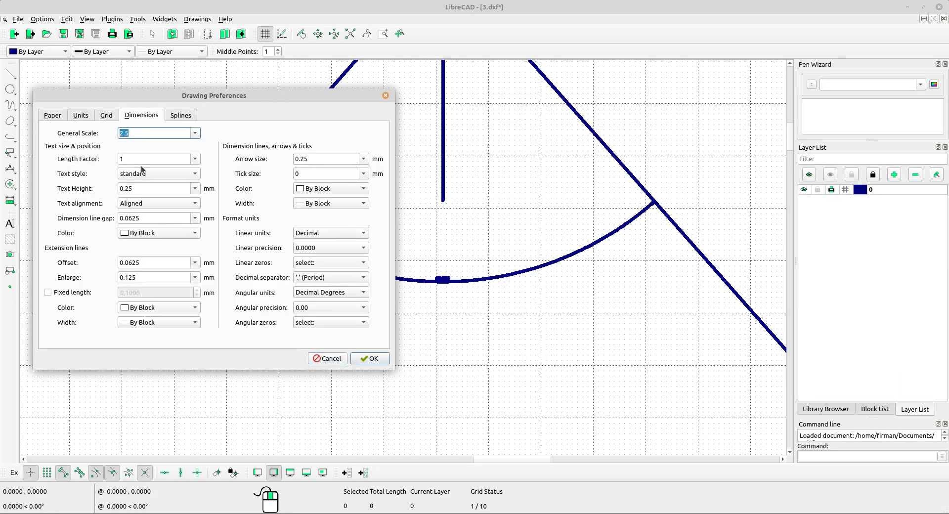
type("10")
left_click(363, 358)
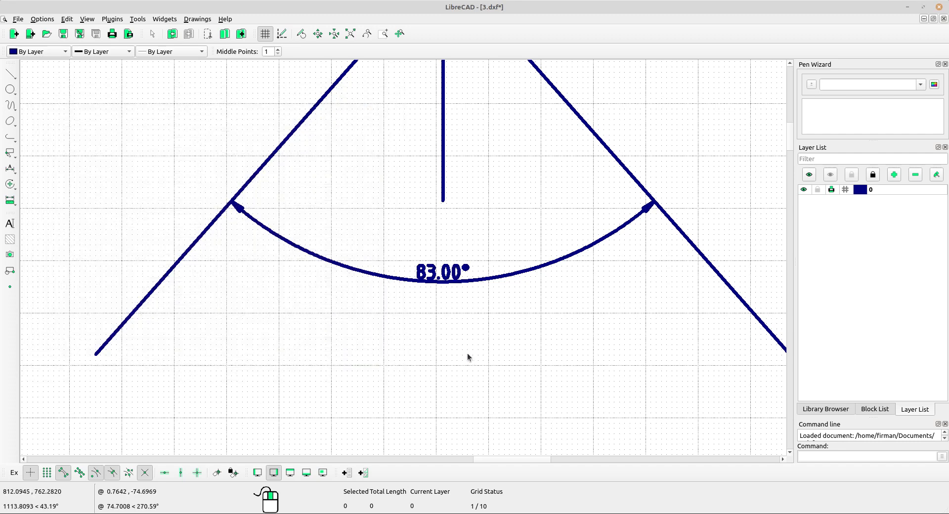
- Compare the angular dimension with the reference boat, then delete it from between the two sloping lines
scroll(472, 305, "down", 6)
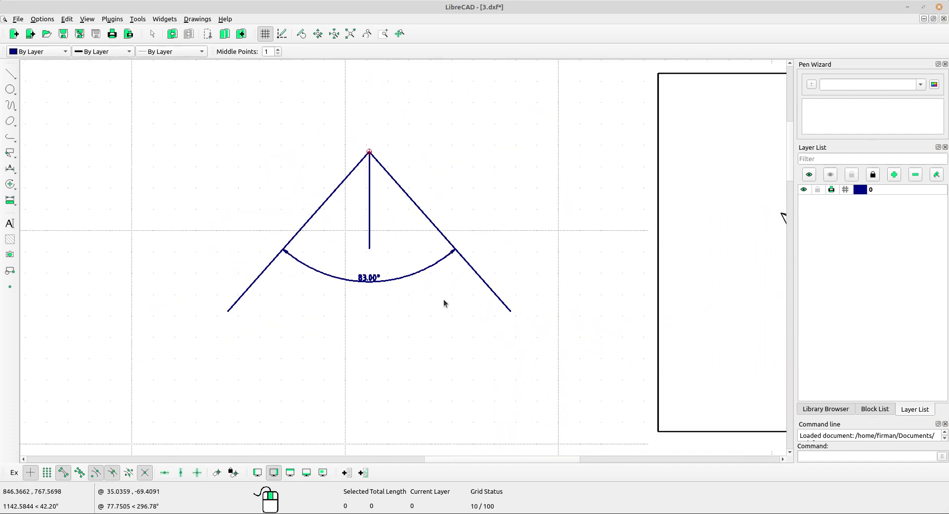
middle_click_drag(443, 303, 193, 300)
scroll(574, 245, "up", 5)
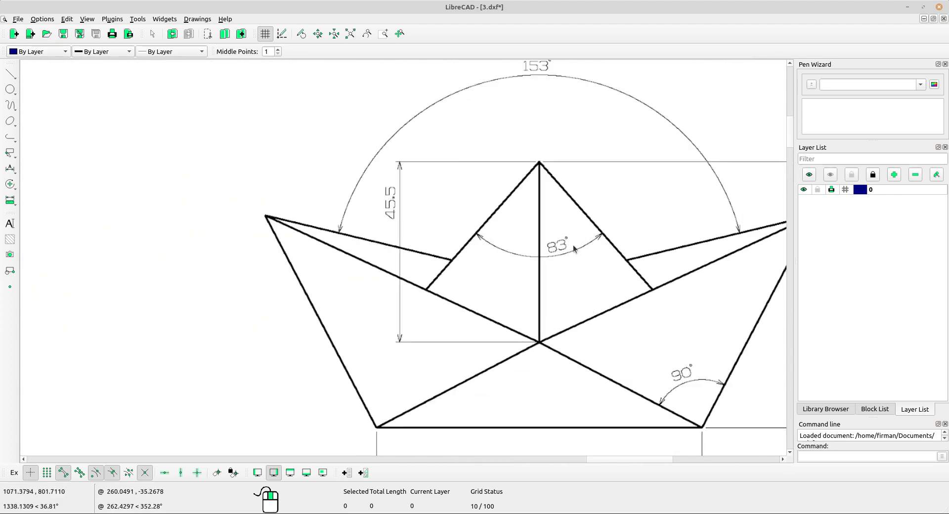
middle_click_drag(573, 245, 763, 233)
scroll(341, 227, "down", 3)
scroll(232, 223, "up", 5)
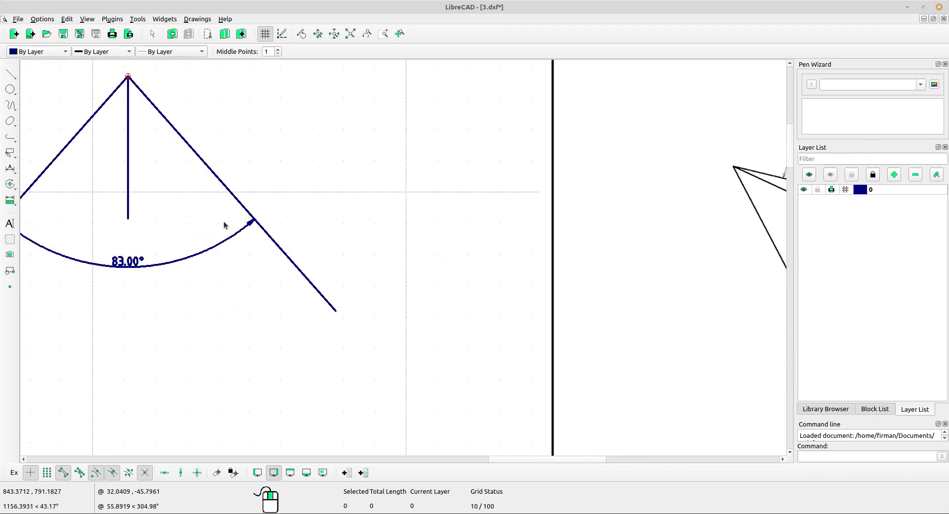
left_click_drag(242, 262, 150, 218)
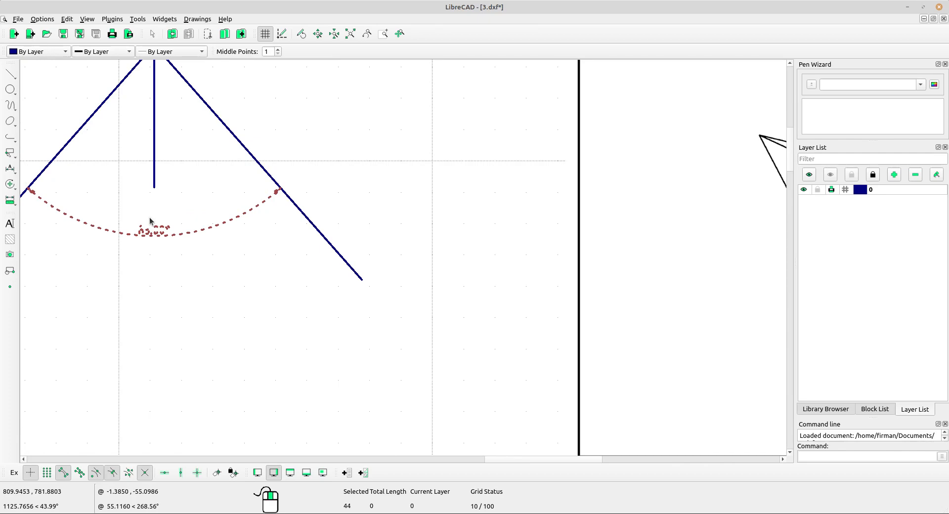
key("Delete")
- Examine the reference boat's base width, overall height and side angle dimensions
scroll(363, 224, "down", 4)
middle_click_drag(362, 223, 311, 216)
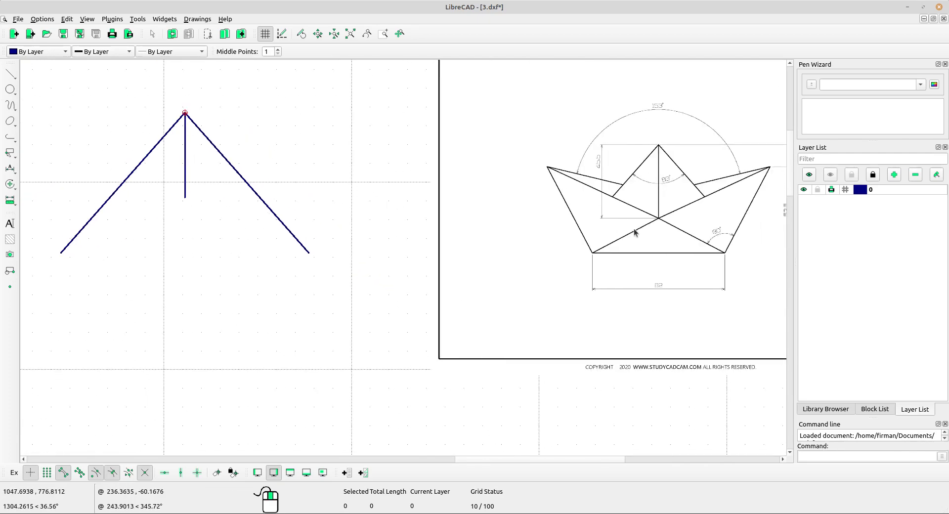
scroll(683, 240, "up", 2)
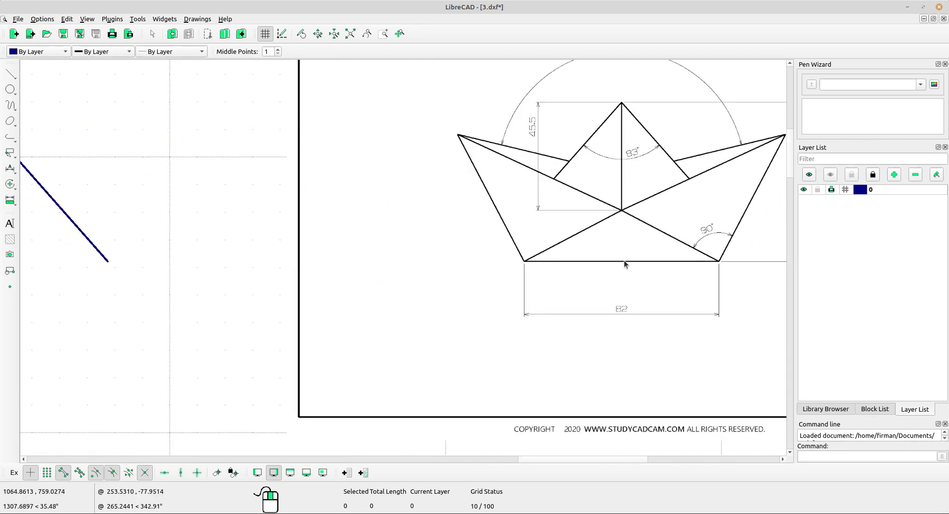
scroll(622, 270, "up", 2)
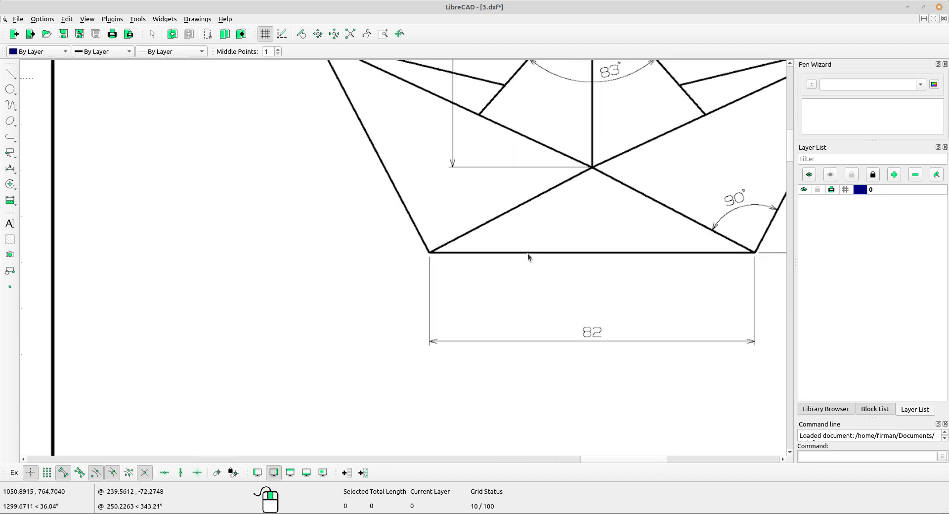
scroll(593, 247, "down", 3)
middle_click_drag(692, 271, 531, 311)
middle_click_drag(584, 297, 576, 297)
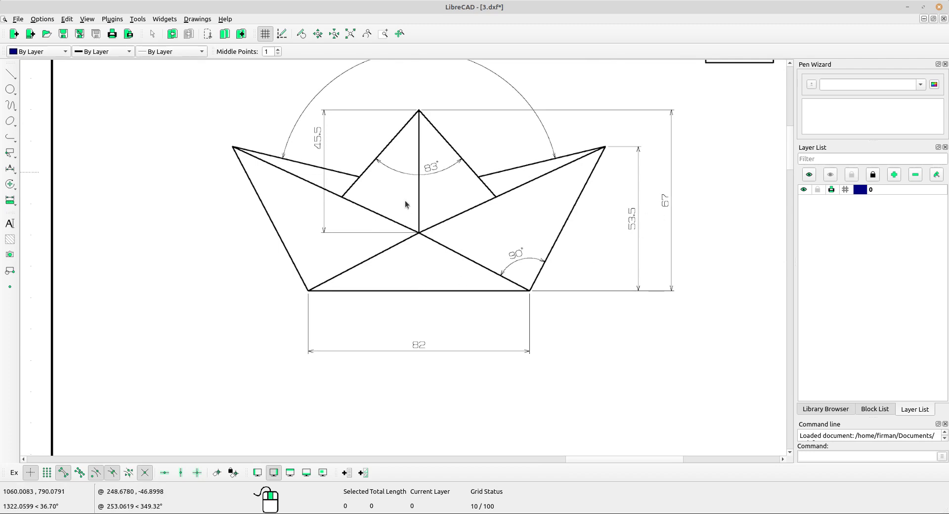
scroll(426, 153, "up", 2)
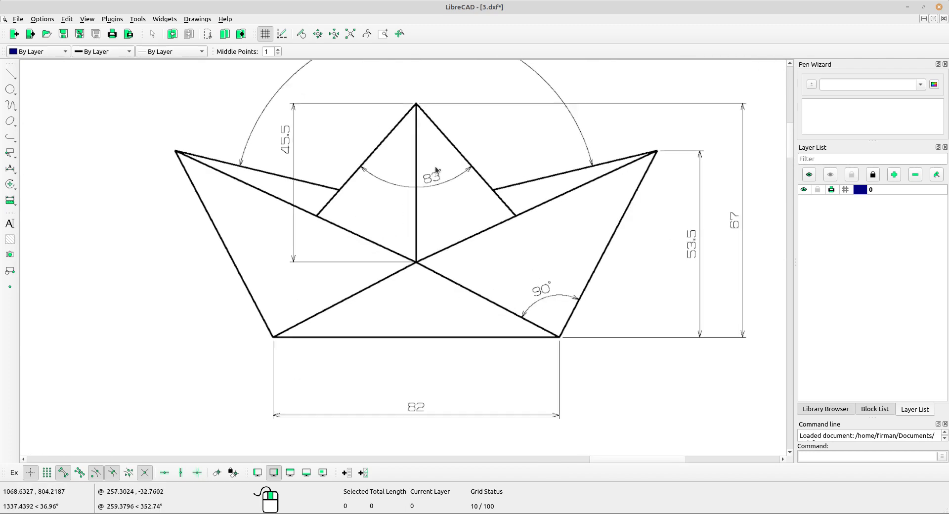
scroll(405, 112, "down", 1)
middle_click_drag(436, 169, 417, 135)
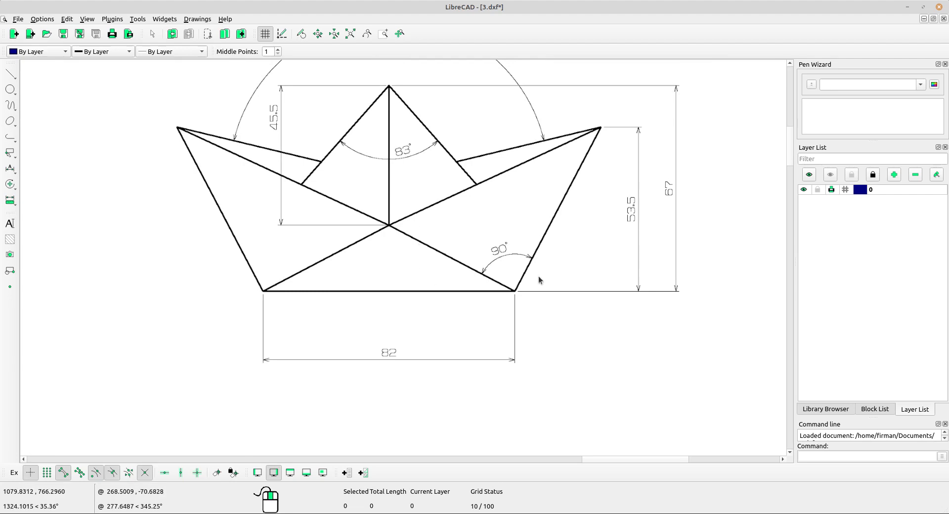
scroll(666, 183, "up", 3)
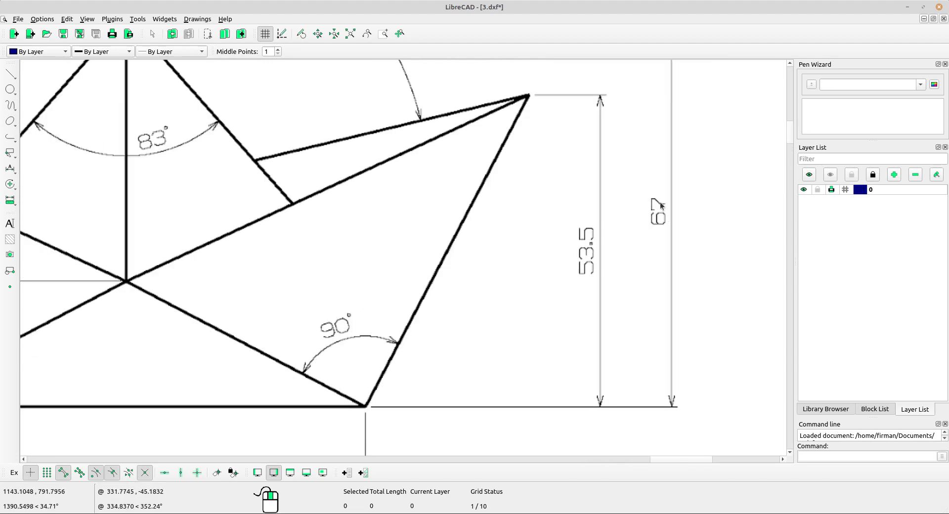
scroll(657, 199, "down", 10)
middle_click_drag(213, 268, 531, 219)
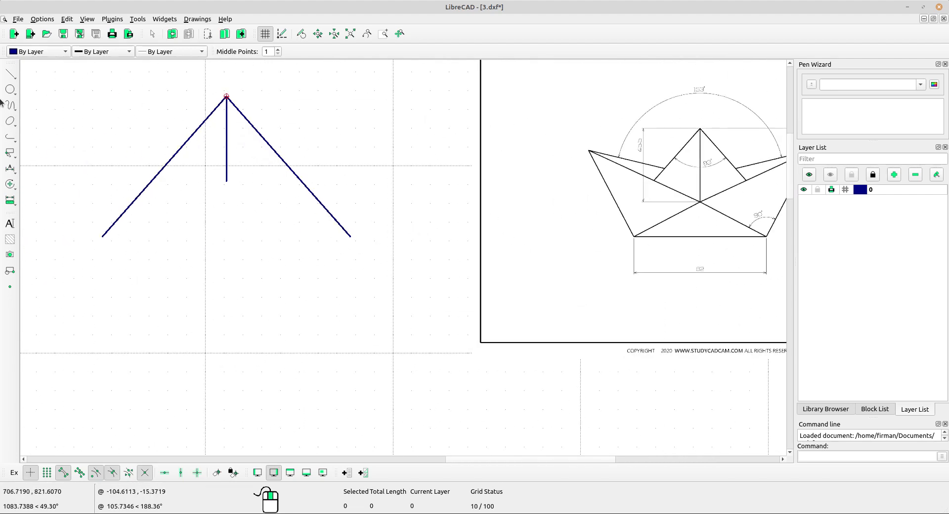
- Draw a vertical line of length 67 downward from the apex of the sloping lines, using End as its snap point
left_click(10, 74)
left_click(37, 103)
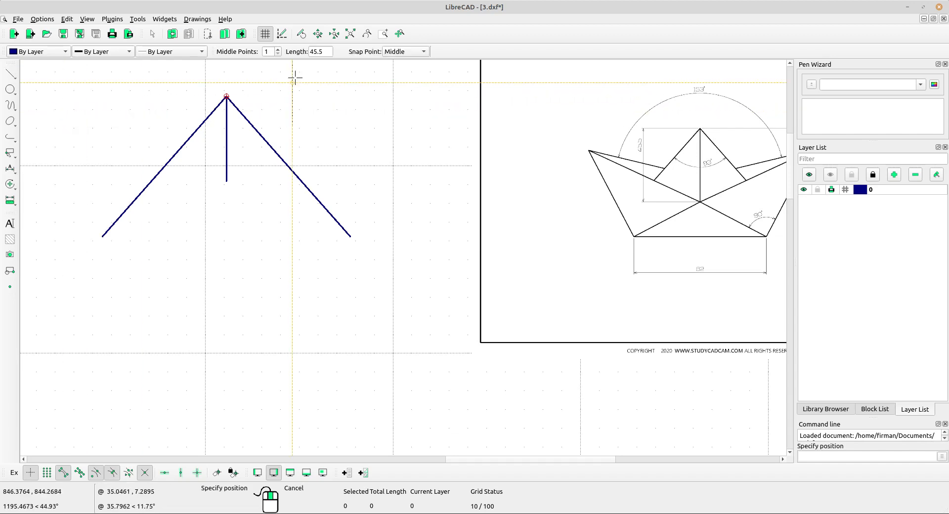
double_click(319, 52)
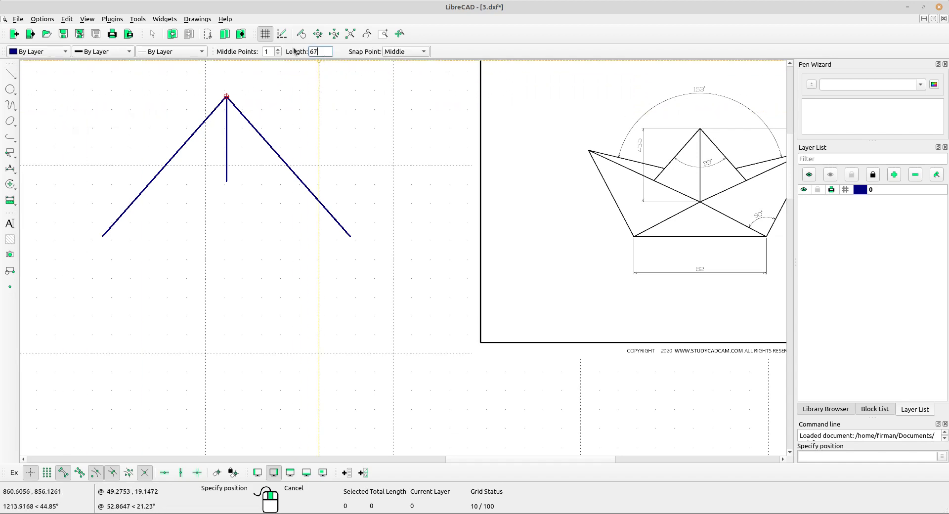
left_click(411, 51)
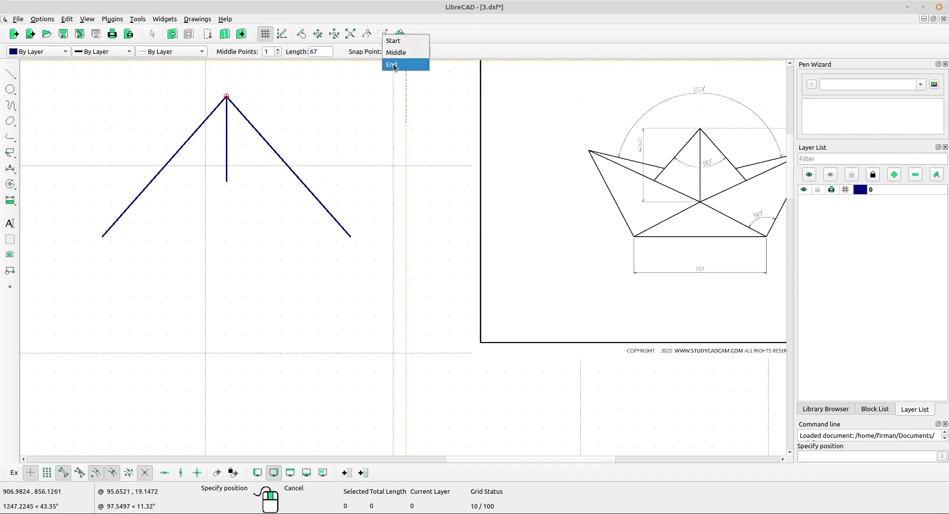
left_click(394, 66)
scroll(241, 108, "up", 3)
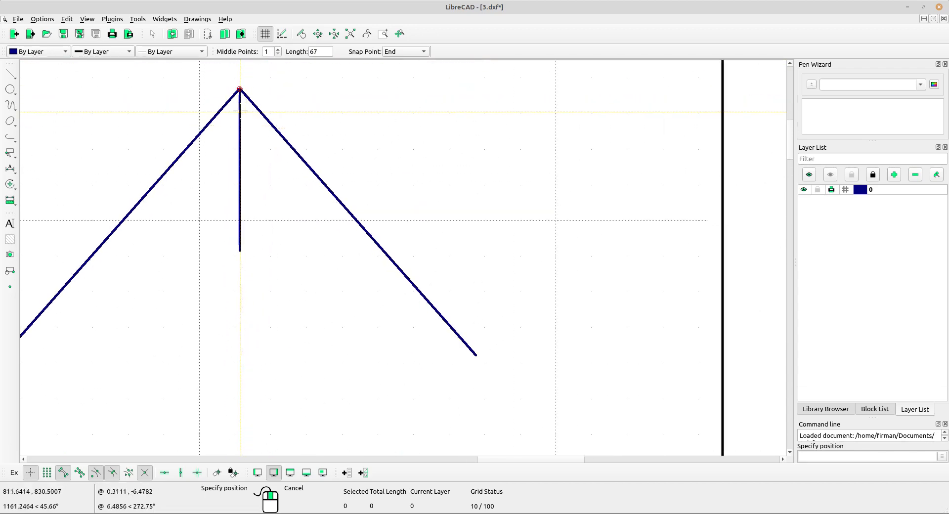
left_click(240, 90)
scroll(524, 199, "down", 3)
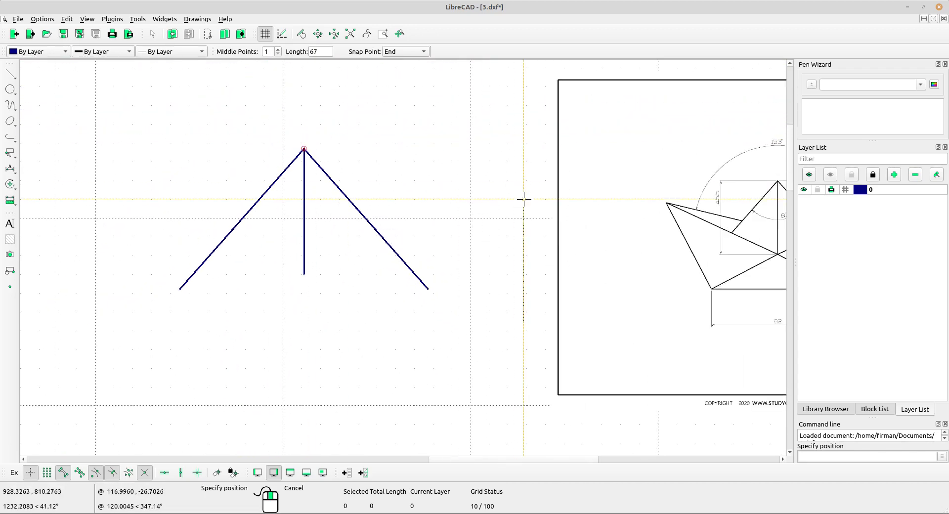
right_click(392, 170)
- Draw a horizontal line of length 83, with its middle snapped to the lower end of the long vertical line
middle_click_drag(509, 235, 292, 205)
scroll(575, 280, "up", 4)
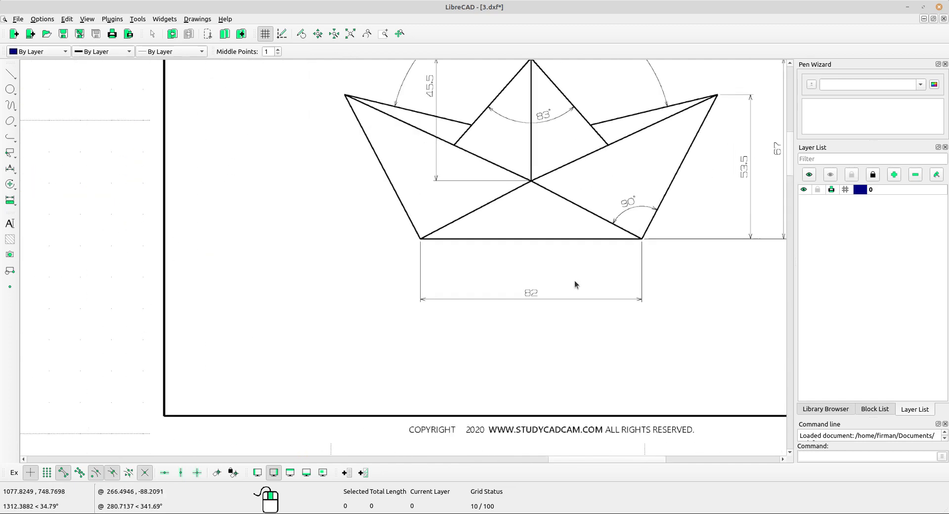
scroll(585, 269, "down", 3)
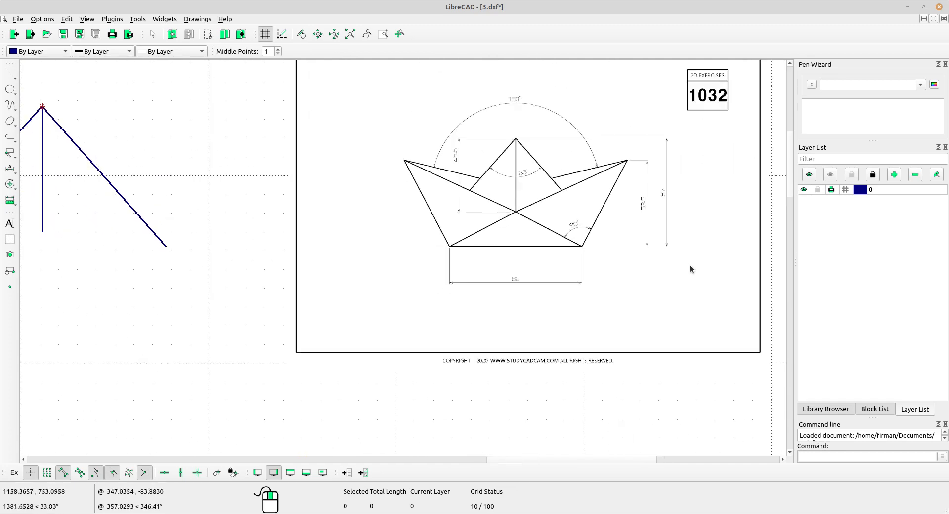
left_click(16, 74)
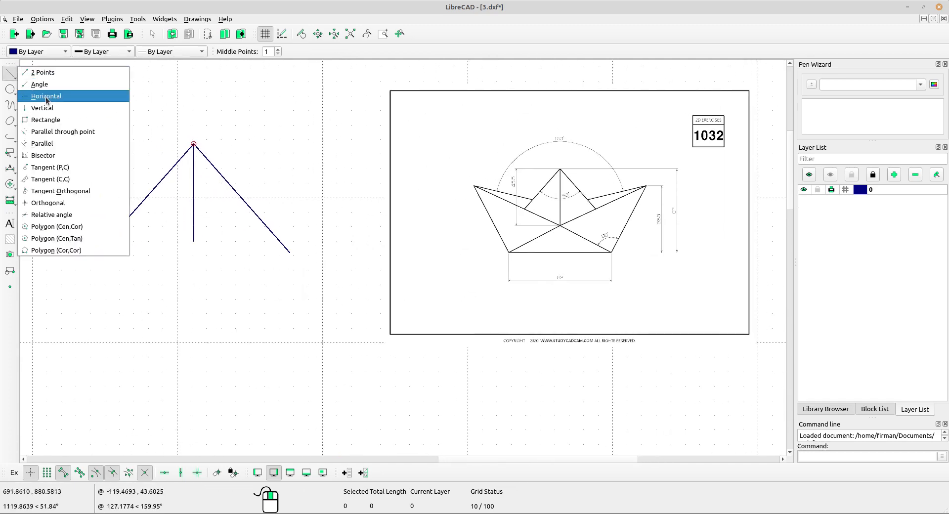
left_click(44, 97)
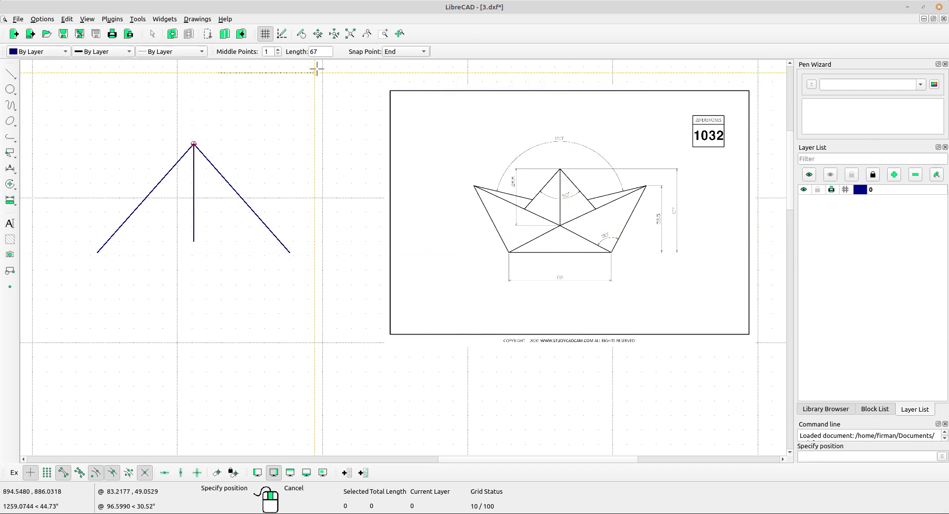
left_click(315, 49)
type("8")
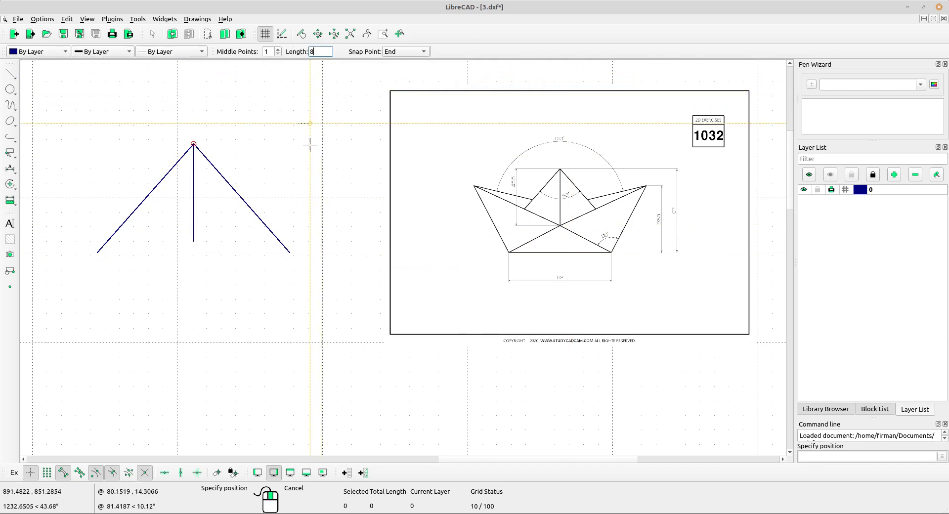
type("3")
left_click(399, 53)
left_click(396, 41)
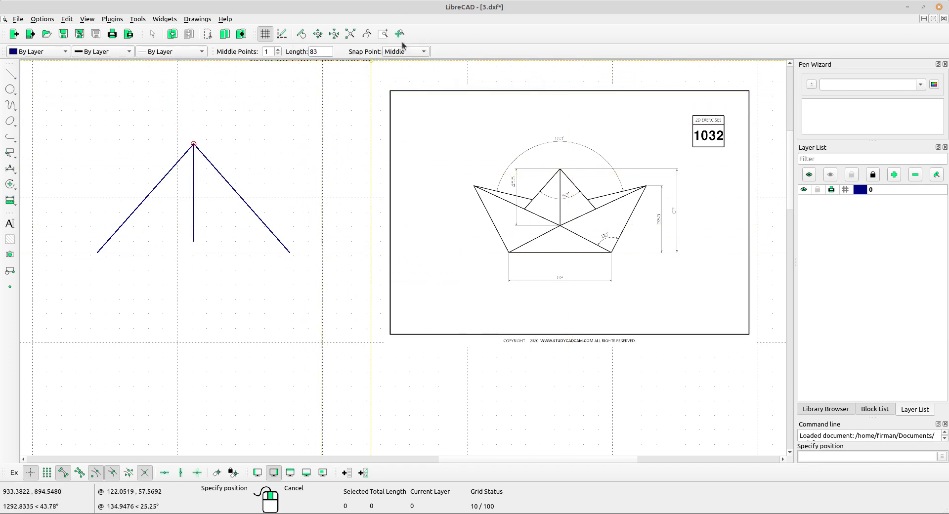
scroll(221, 261, "up", 5)
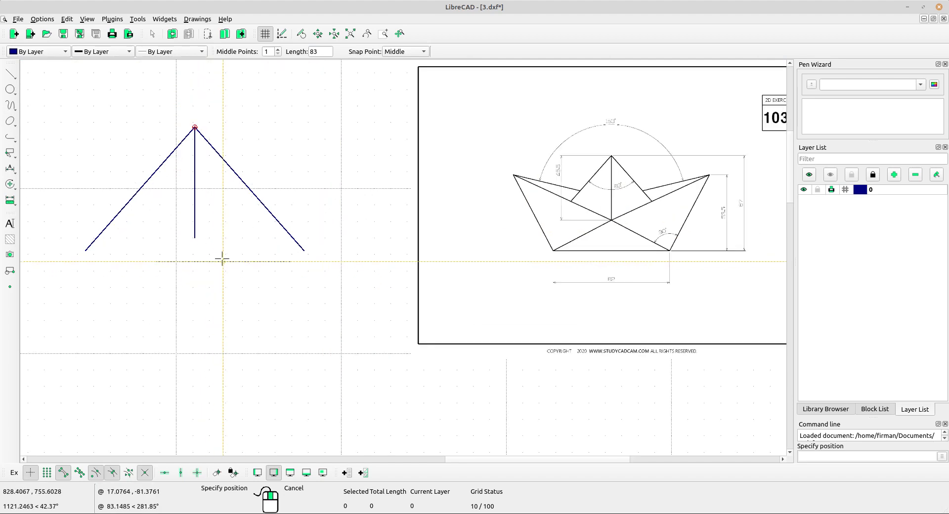
left_click(212, 212)
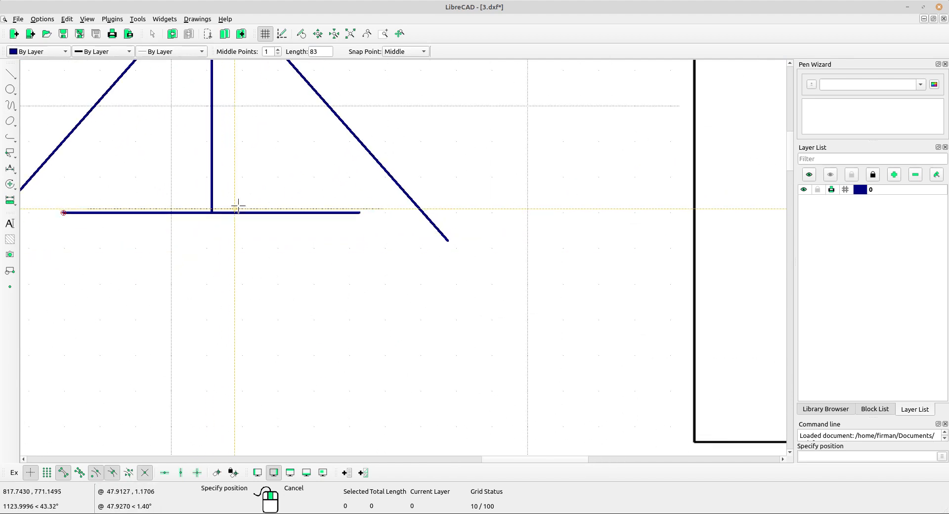
right_click(248, 171)
- Delete the 67-long vertical helper line, keeping the shorter vertical line below the apex
left_click(212, 198)
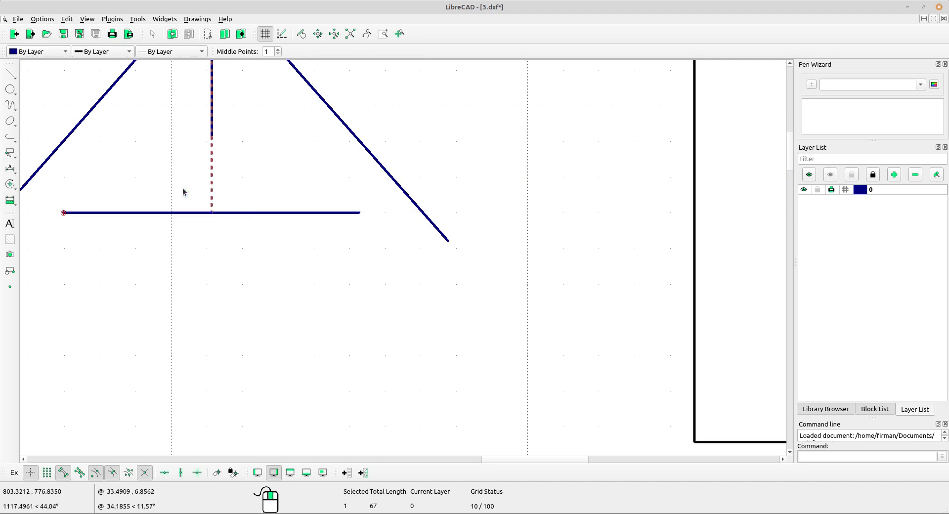
scroll(256, 195, "down", 3)
key("Delete")
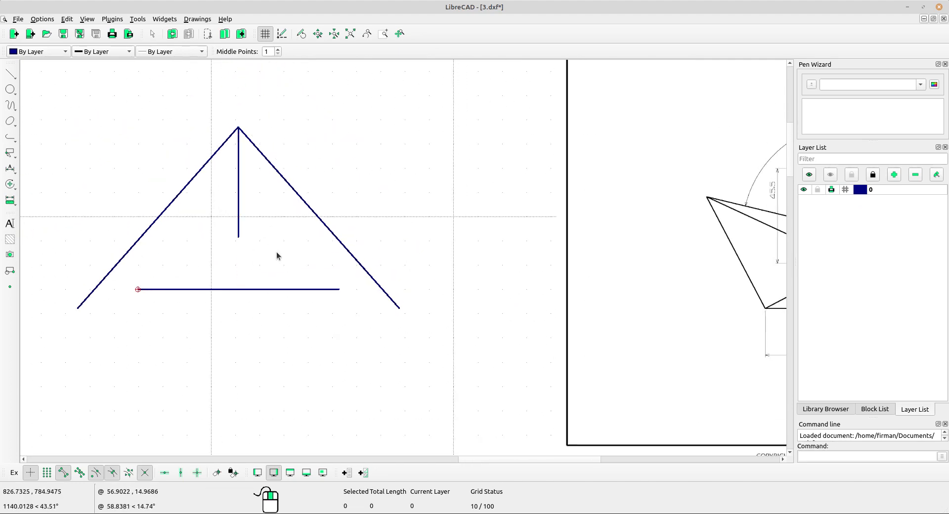
middle_click_drag(319, 273, 277, 262)
scroll(383, 262, "down", 3)
mouse_move(447, 287)
middle_mouse_down()
mouse_move(419, 243)
mouse_move(391, 227)
middle_mouse_up()
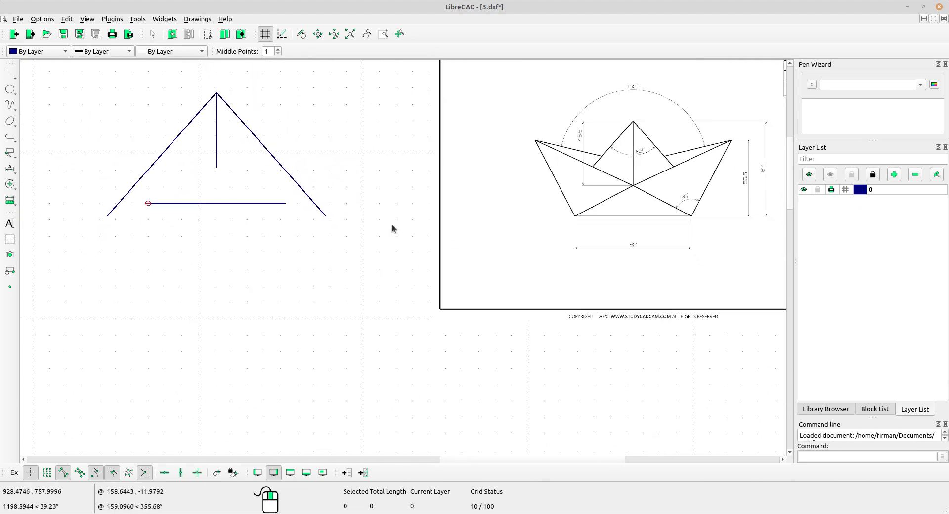
- Draw two lines from the lower end of the short vertical line, one to each end of the horizontal base line
scroll(241, 196, "up", 1)
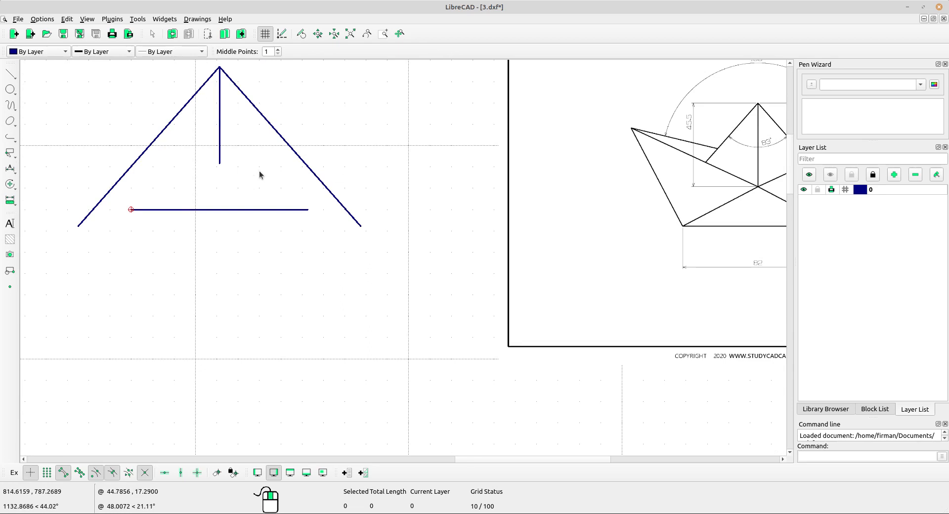
middle_click_drag(446, 215, 405, 211)
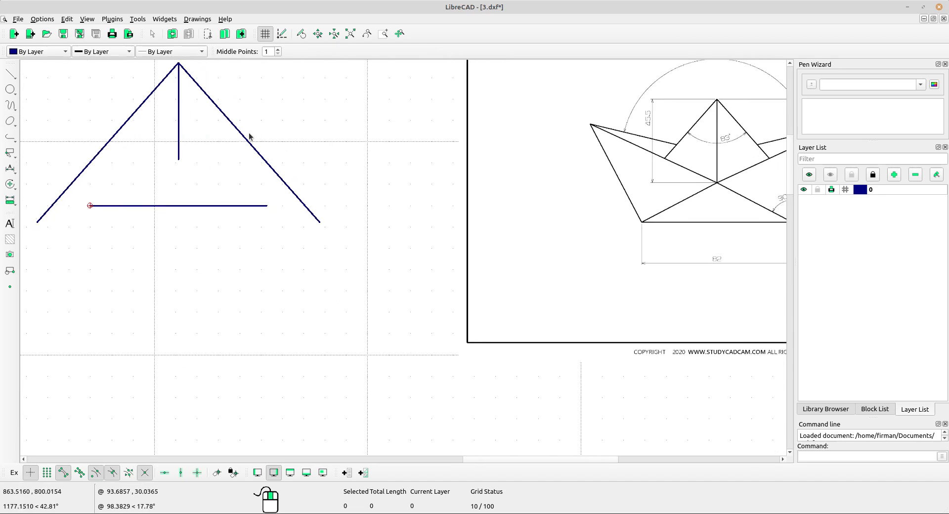
left_click(16, 75)
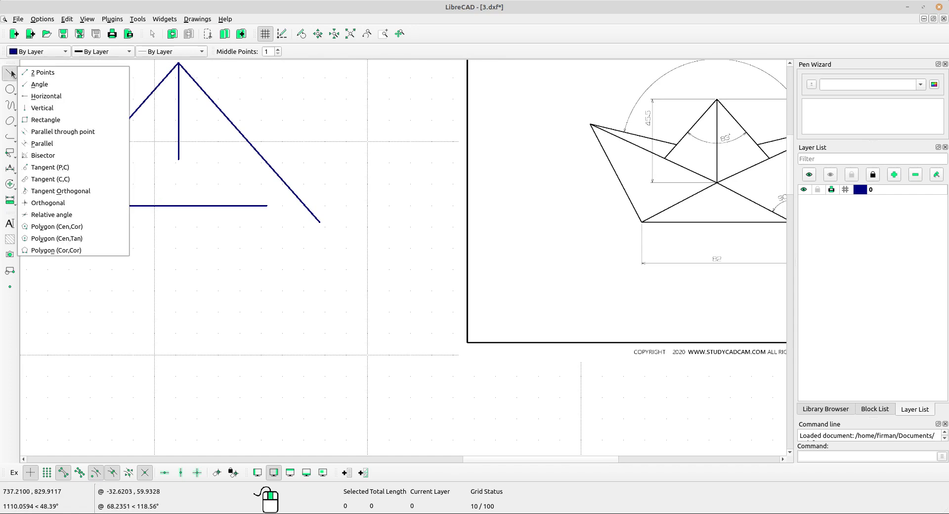
left_click(52, 74)
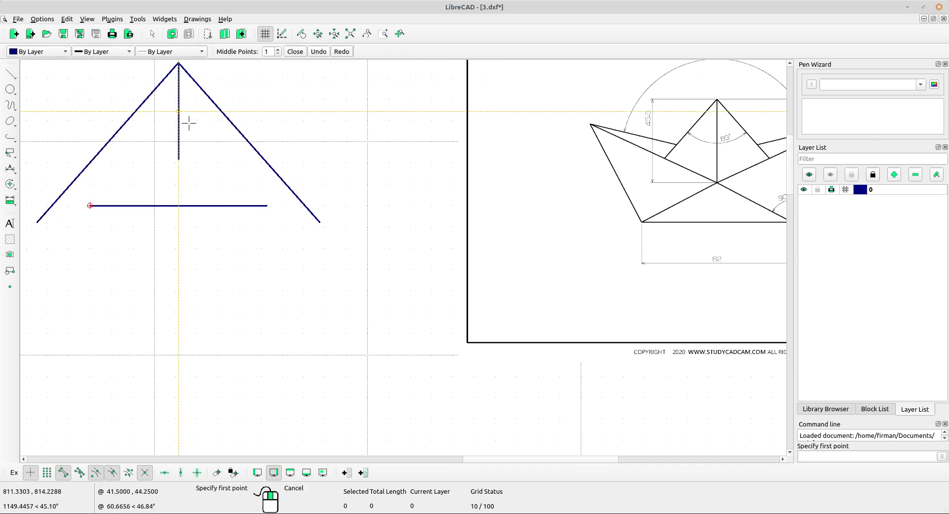
left_click(178, 159)
left_click(91, 205)
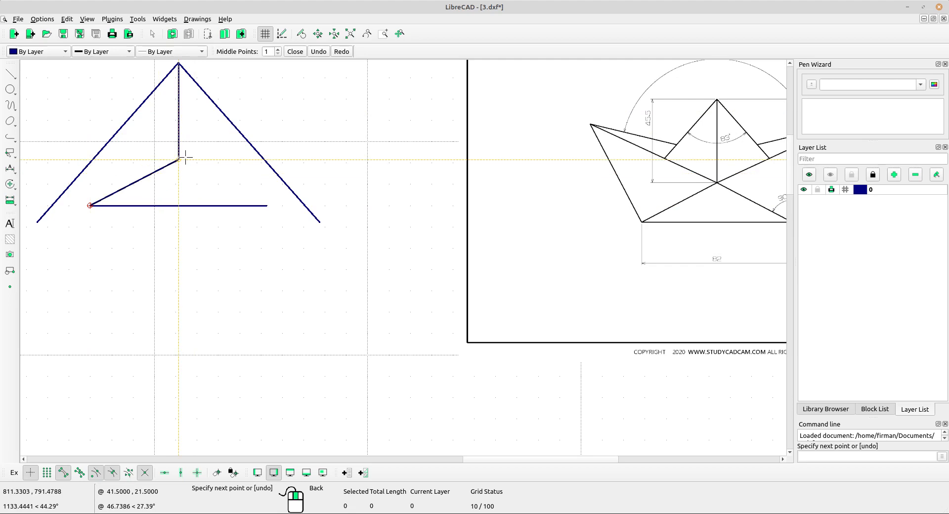
right_click(183, 155)
left_click(178, 160)
left_click(267, 211)
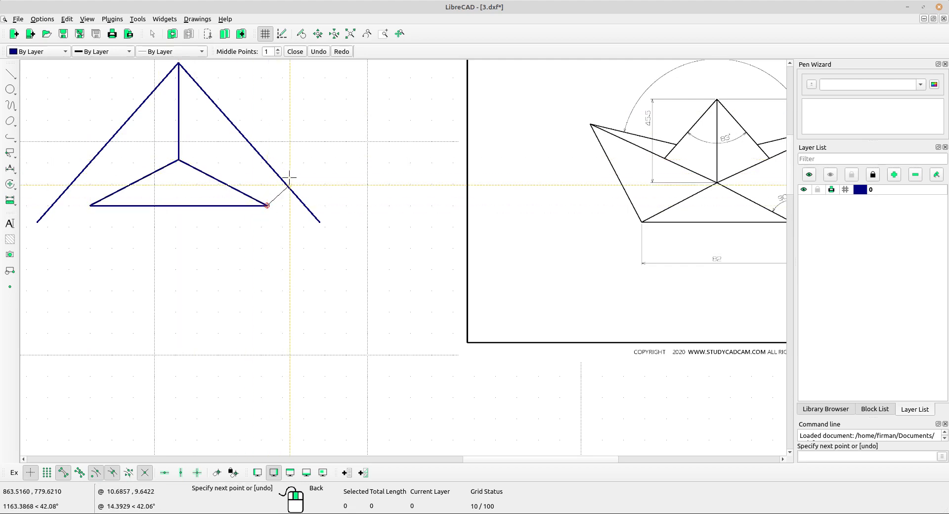
right_click(356, 140)
right_click(365, 131)
- Examine the reference boat's dimensions around its right side, especially the height of the side tip above the base
mouse_move(360, 140)
middle_mouse_down()
mouse_move(307, 167)
mouse_move(345, 144)
middle_mouse_up()
scroll(313, 162, "down", 2)
scroll(313, 160, "up", 1)
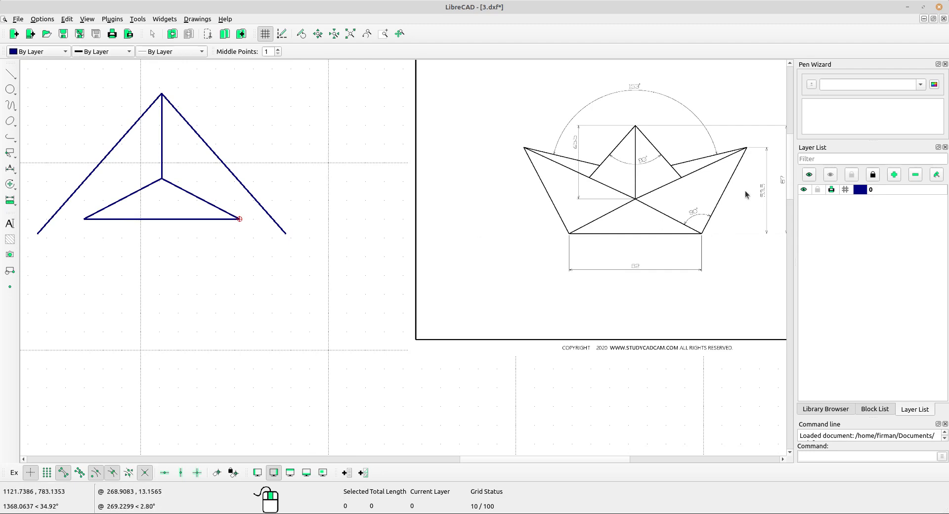
scroll(745, 191, "up", 3)
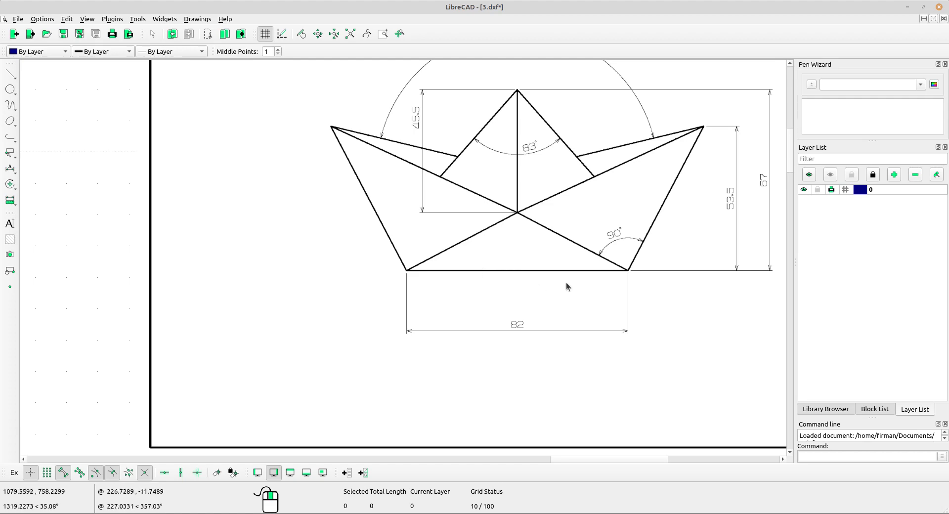
scroll(582, 274, "up", 1)
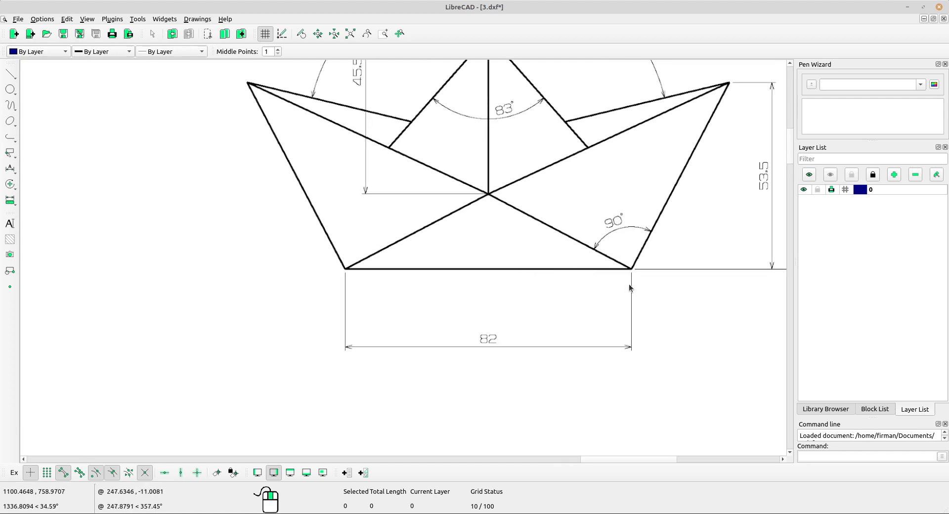
middle_click_drag(629, 284, 454, 323)
scroll(569, 230, "up", 2)
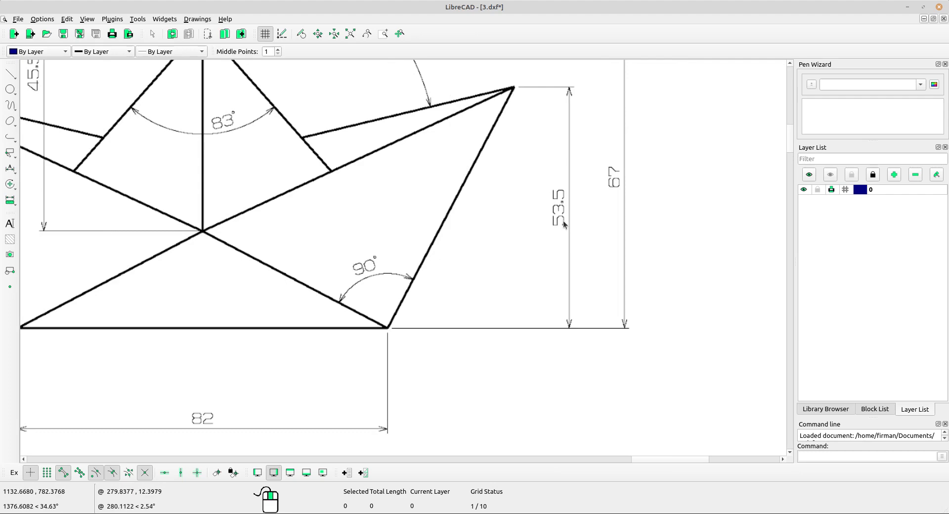
scroll(458, 232, "down", 4)
middle_click_drag(350, 234, 674, 233)
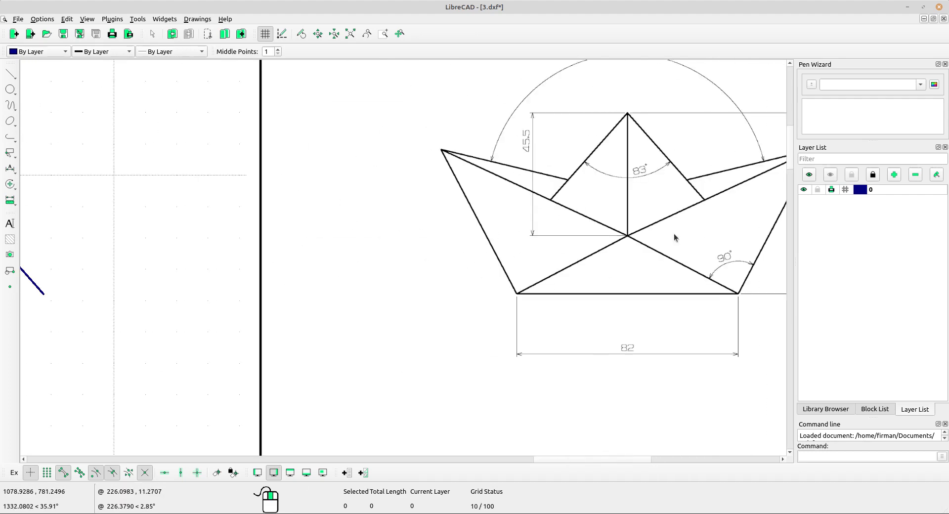
scroll(473, 239, "down", 4)
middle_click_drag(270, 231, 381, 216)
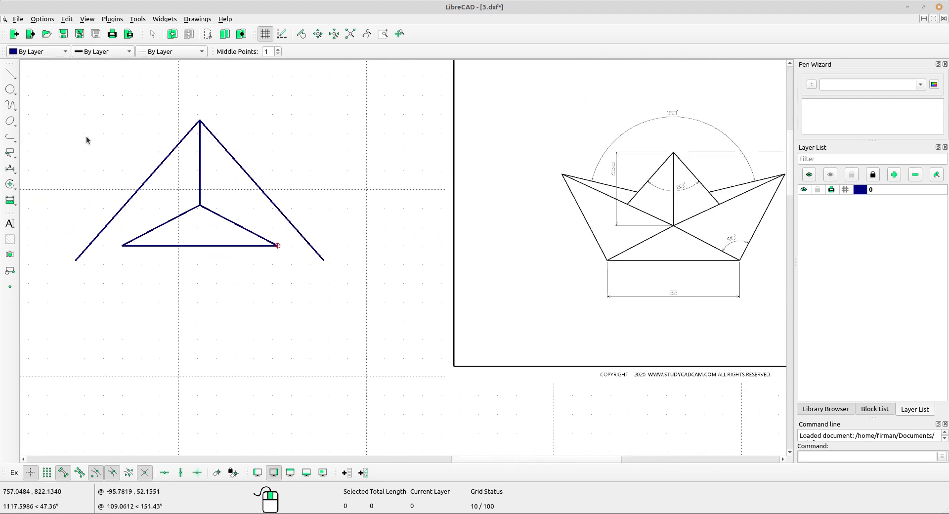
- Draw a parallel copy of the horizontal base line at a distance of 53.5 above it
left_click(11, 74)
left_click(52, 144)
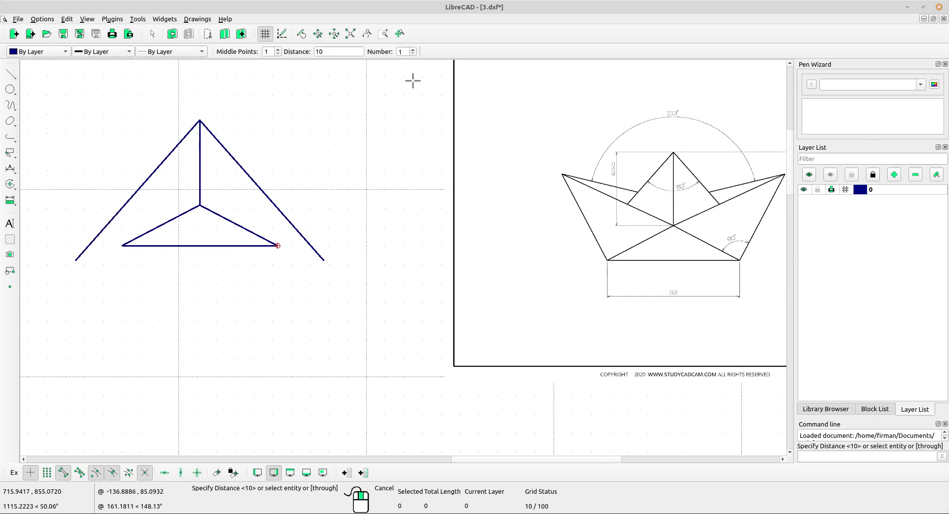
double_click(328, 51)
type("53.5")
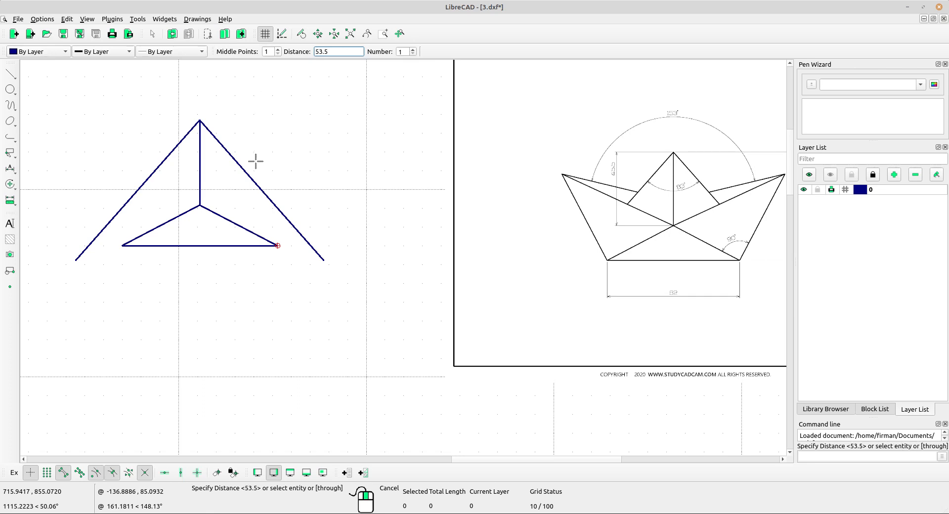
left_click(239, 240)
right_click(355, 156)
- Lengthen the upper parallel line by 100 at both its right and left ends
left_click(10, 187)
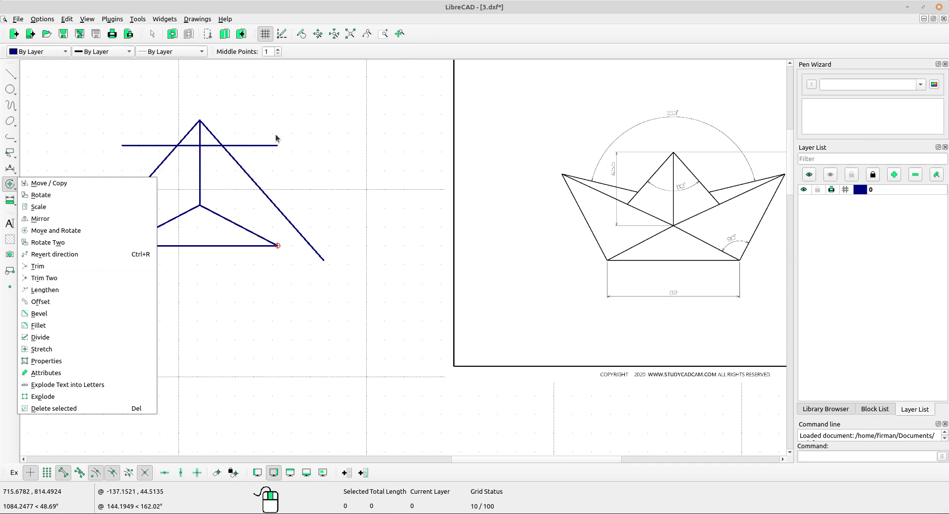
left_click(56, 291)
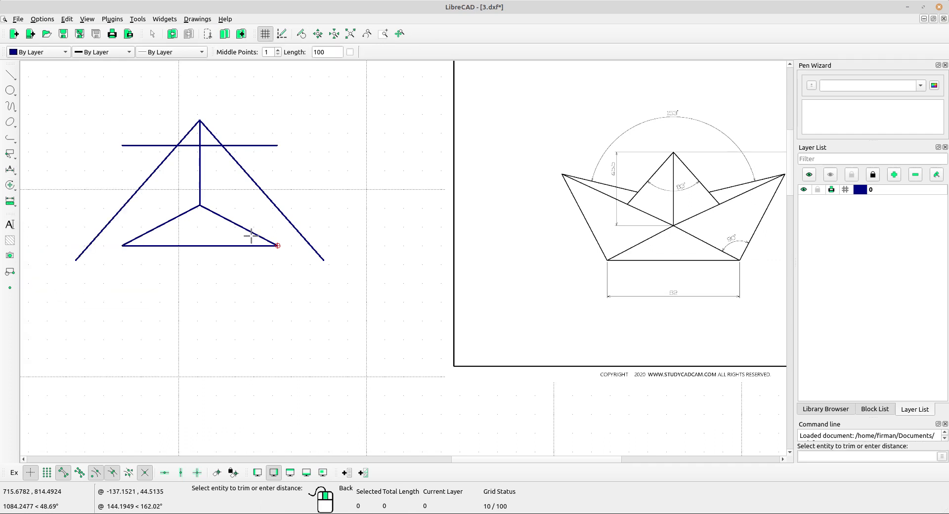
left_click(267, 146)
middle_click_drag(175, 154, 220, 158)
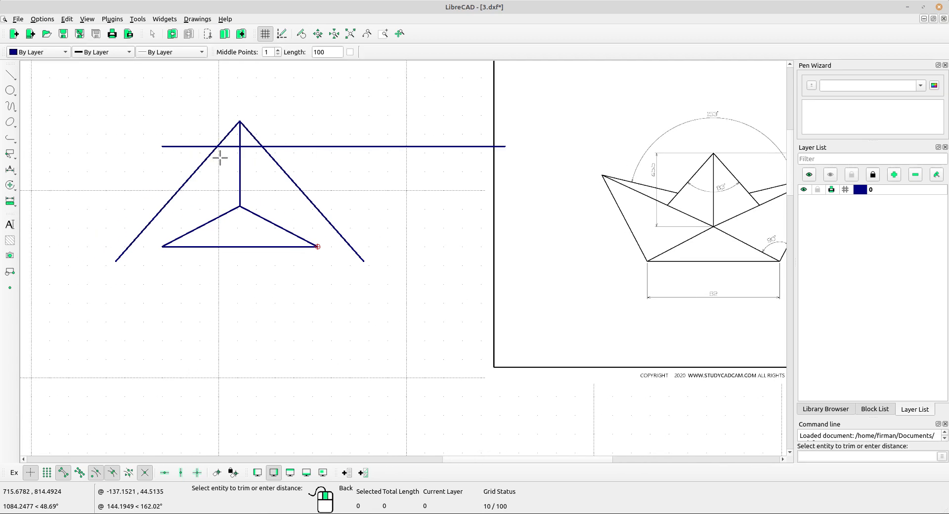
left_click(181, 146)
scroll(357, 217, "down", 4)
middle_click_drag(483, 208, 318, 191)
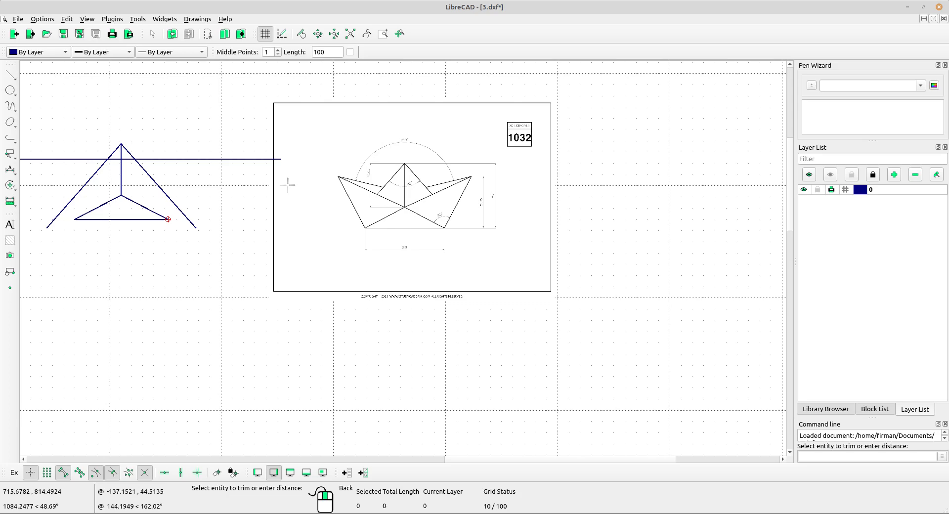
right_click(209, 166)
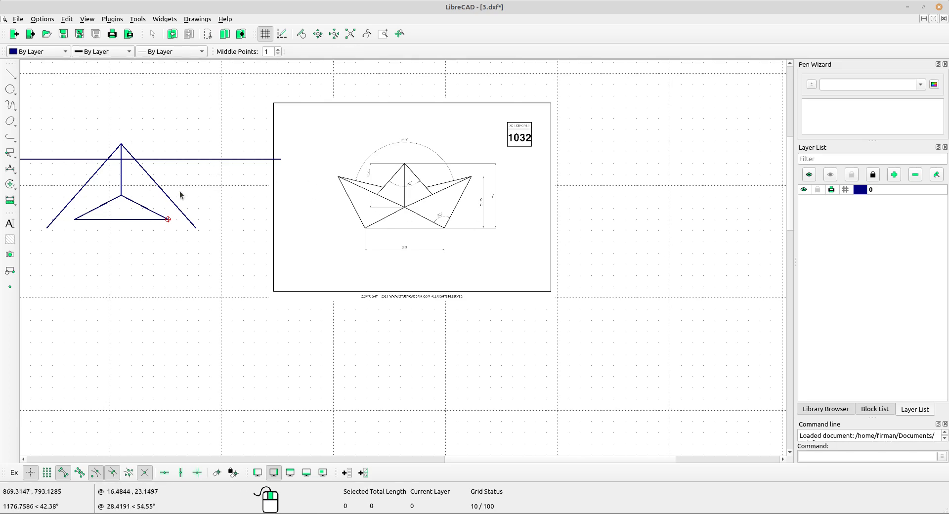
- Examine the angle dimension at the lower right corner of the reference boat
scroll(228, 208, "up", 1)
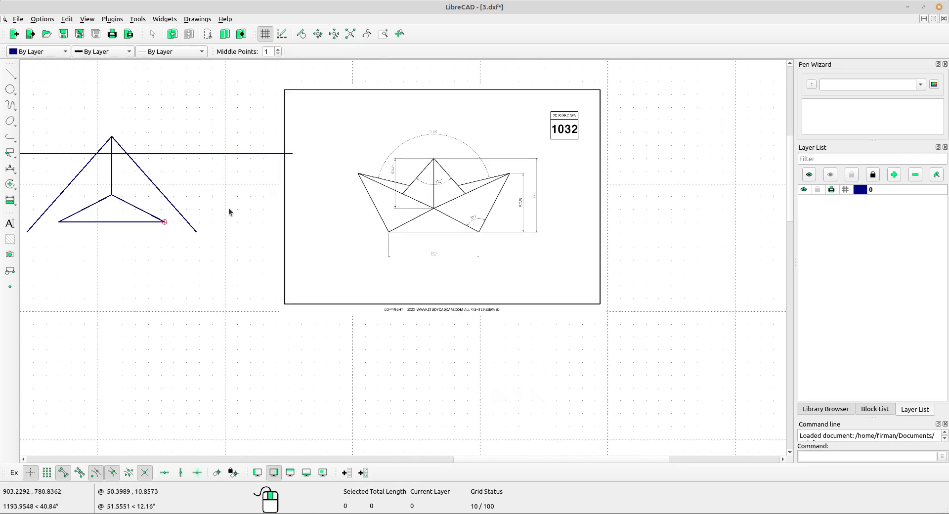
scroll(196, 219, "up", 3)
middle_click_drag(251, 225, 246, 197)
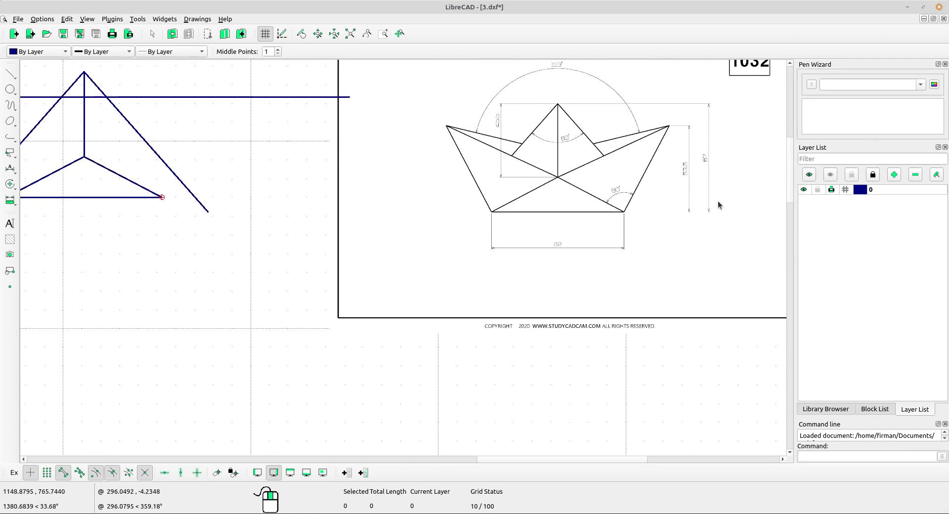
scroll(717, 203, "up", 4)
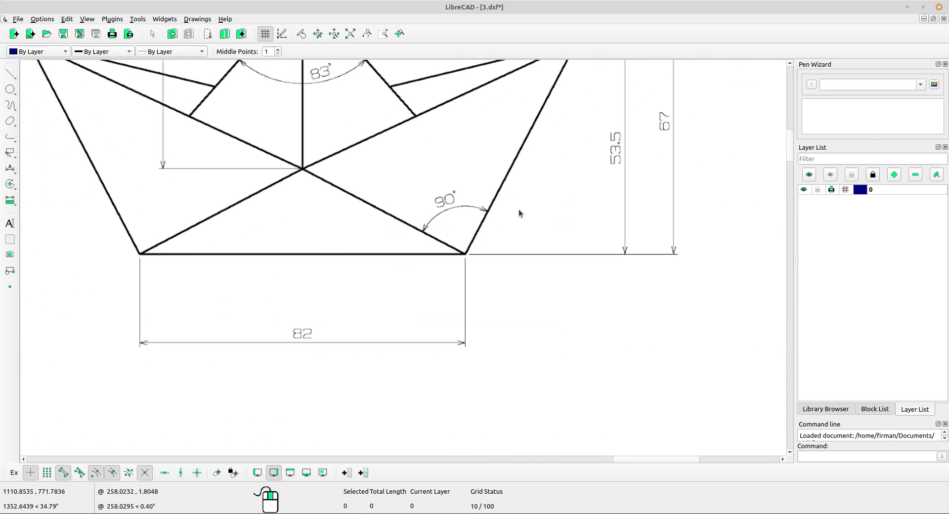
middle_click_drag(518, 209, 513, 234)
scroll(462, 241, "up", 3)
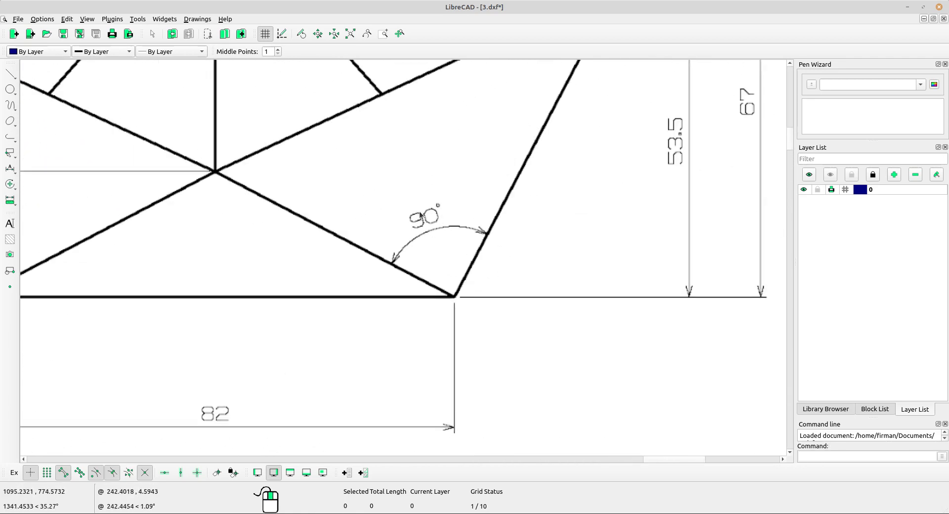
scroll(433, 227, "up", 2)
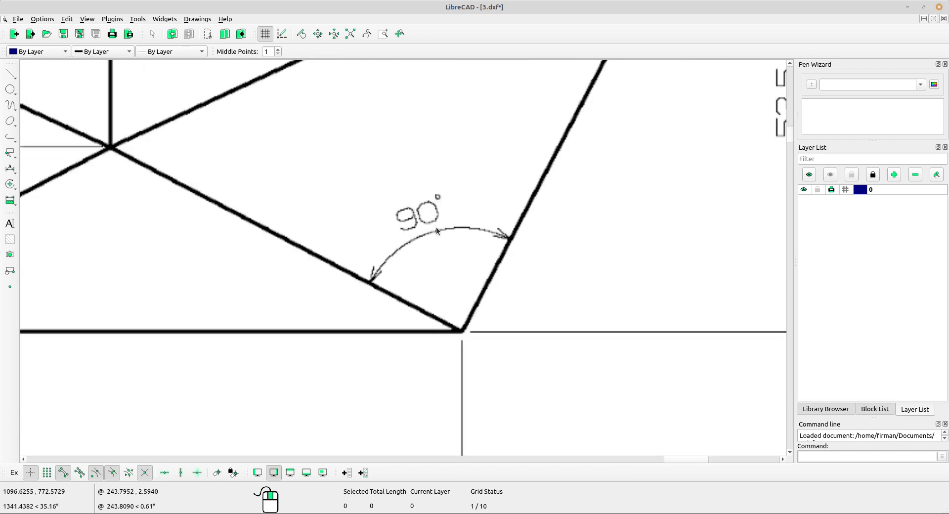
scroll(437, 227, "down", 12)
mouse_move(255, 269)
middle_mouse_down()
mouse_move(525, 265)
mouse_move(467, 284)
middle_mouse_up()
scroll(258, 263, "up", 2)
middle_click_drag(300, 233, 241, 193)
- Draw a relative-angle line at 90° with length 100 to the right lower sloping line, positioned on the base's right end
left_click(10, 74)
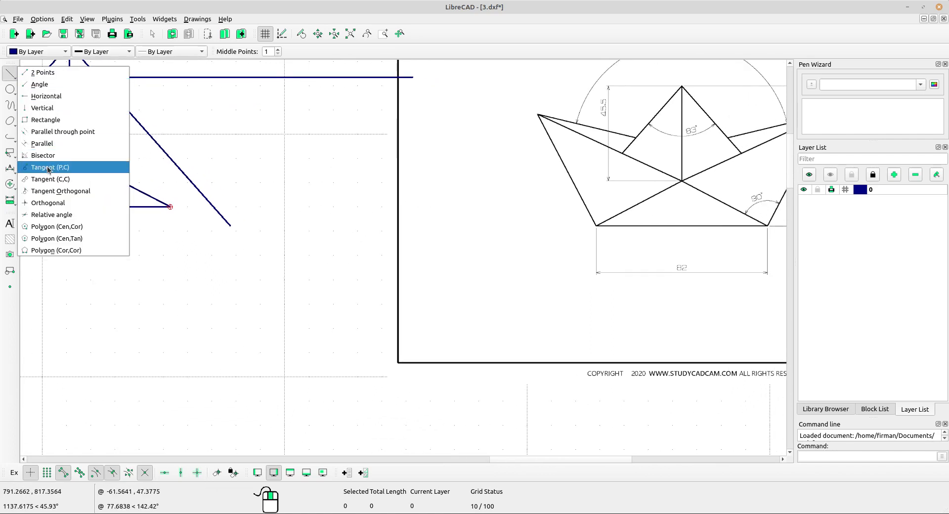
left_click(61, 214)
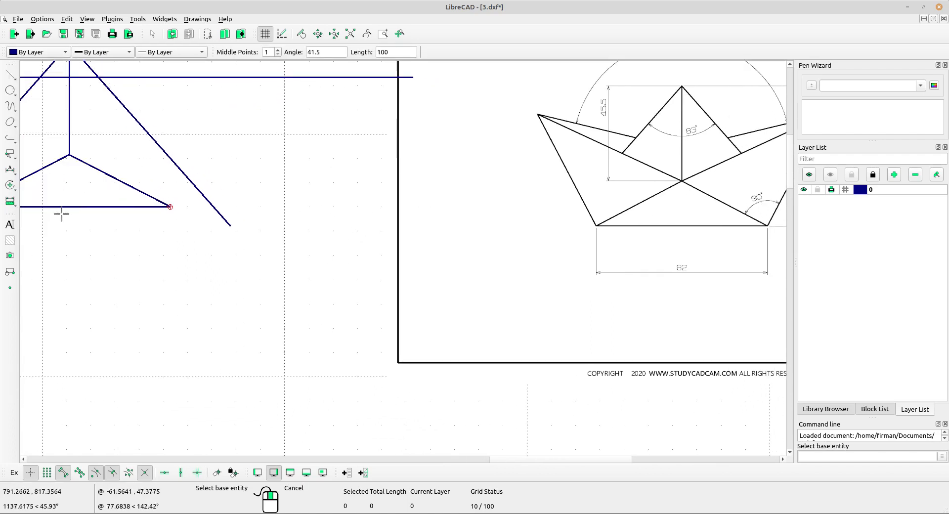
left_click_drag(326, 52, 278, 43)
scroll(269, 158, "down", 2)
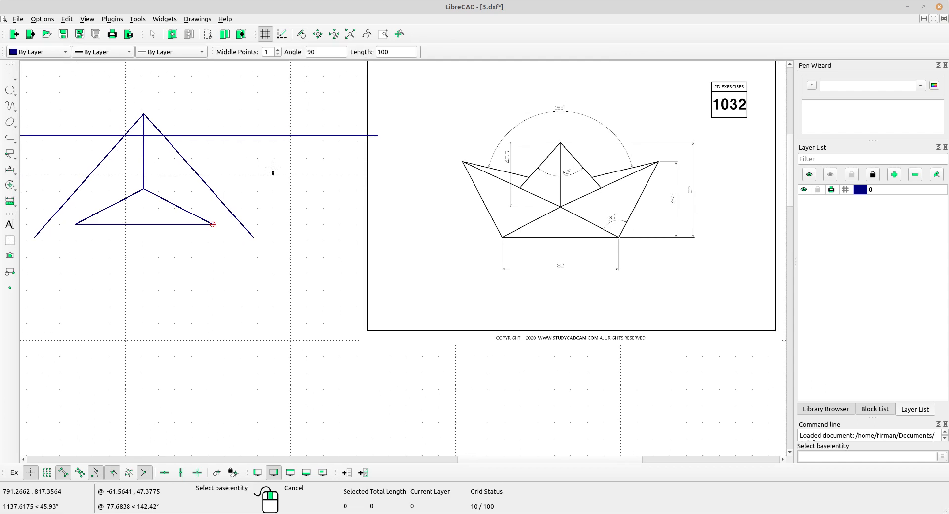
left_click(165, 200)
scroll(232, 168, "up", 2)
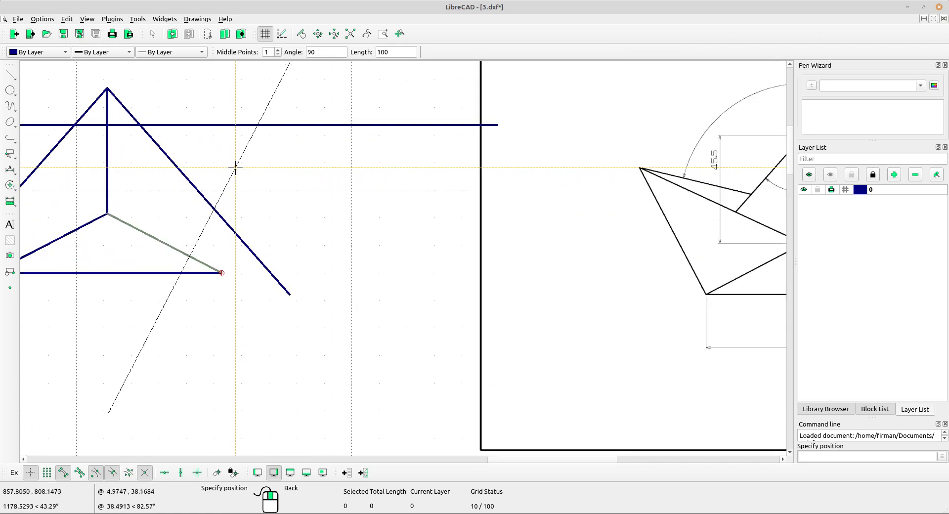
scroll(248, 282, "up", 2)
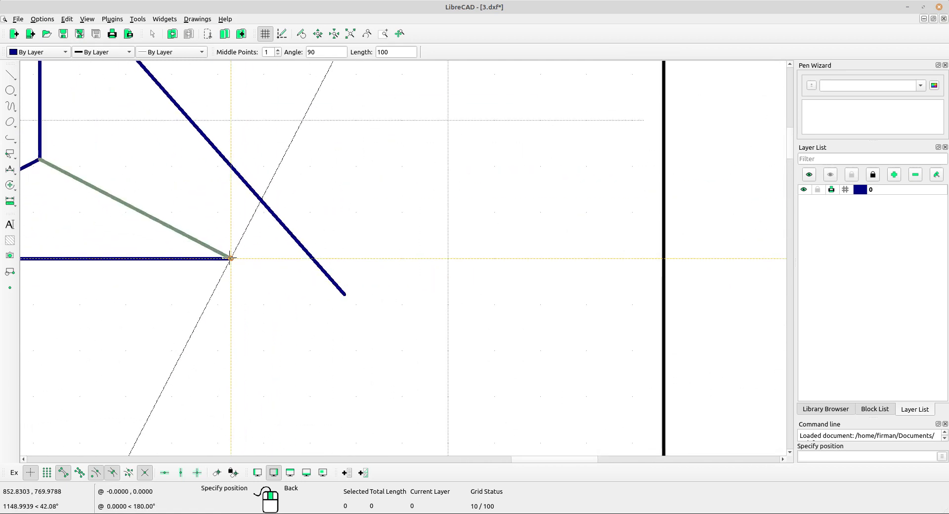
scroll(230, 256, "down", 5)
right_click(324, 209)
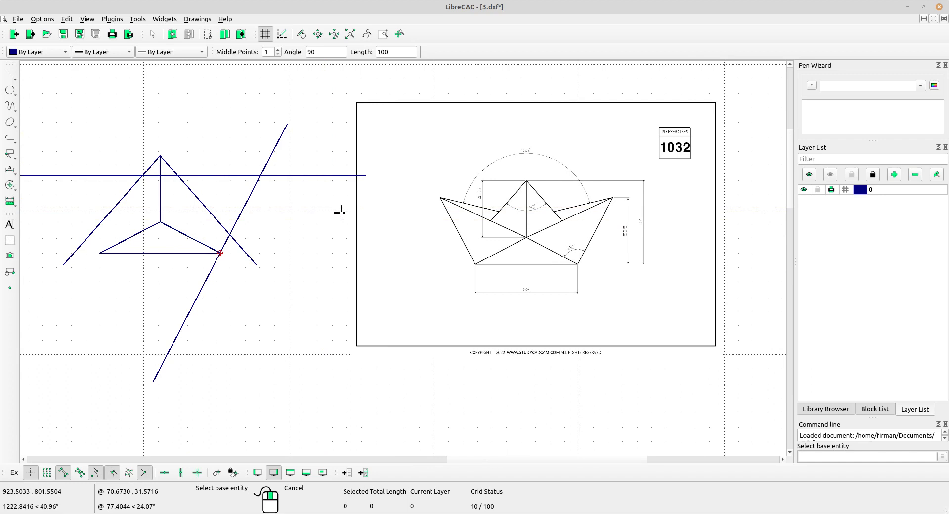
right_click(330, 216)
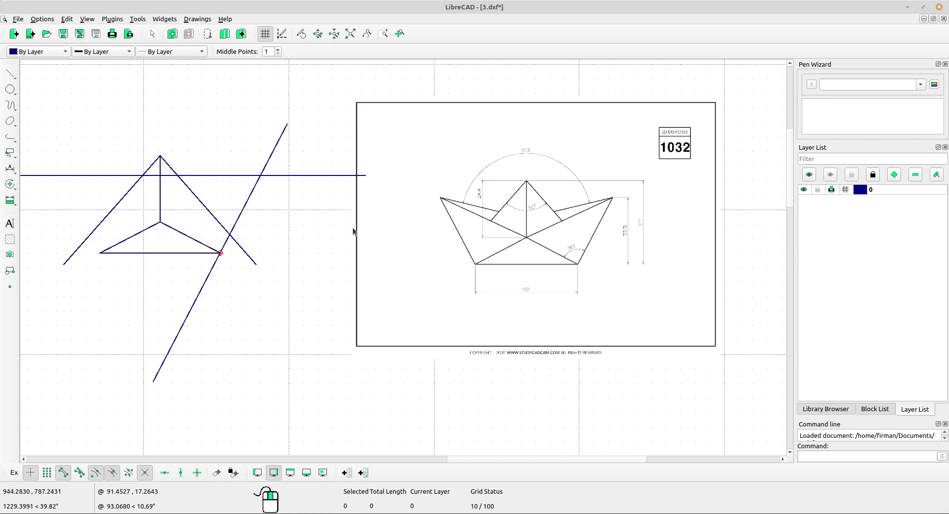
- Draw a line from the intersection of the long horizontal and the perpendicular line to the lower end of the short vertical line
left_click(10, 74)
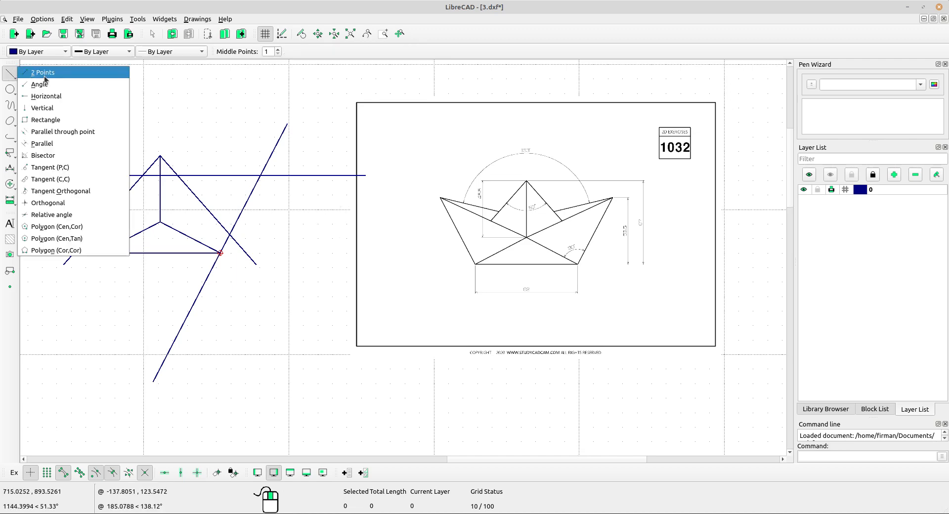
left_click(44, 73)
scroll(269, 188, "up", 2)
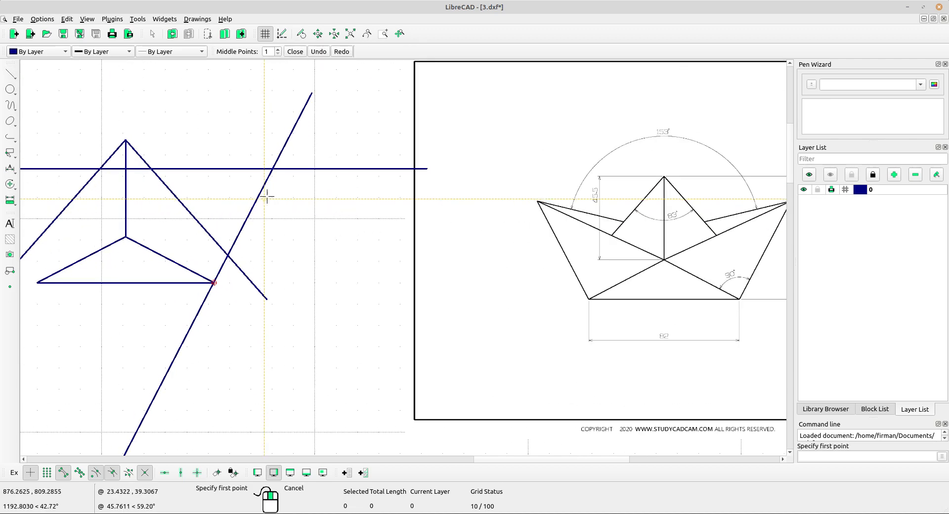
left_click(271, 169)
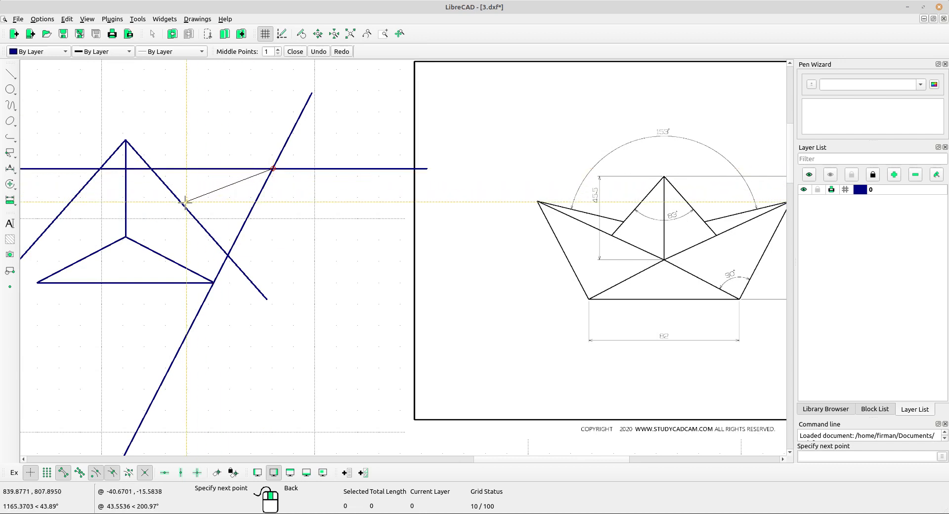
left_click(126, 236)
middle_click_drag(250, 242, 215, 243)
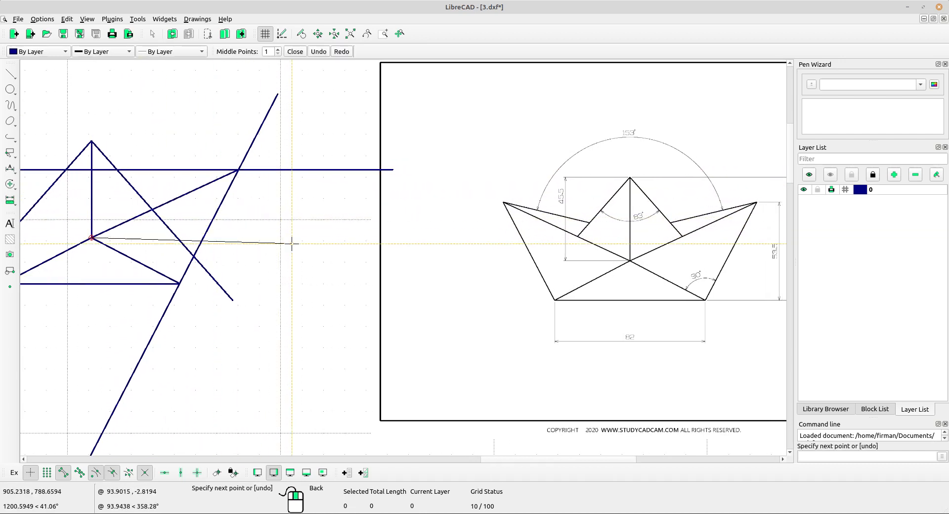
- Trim the right perpendicular line and the long upper horizontal line to each other at their intersection, forming the boat's right tip
right_click(300, 237)
scroll(215, 232, "down", 1)
right_click(233, 218)
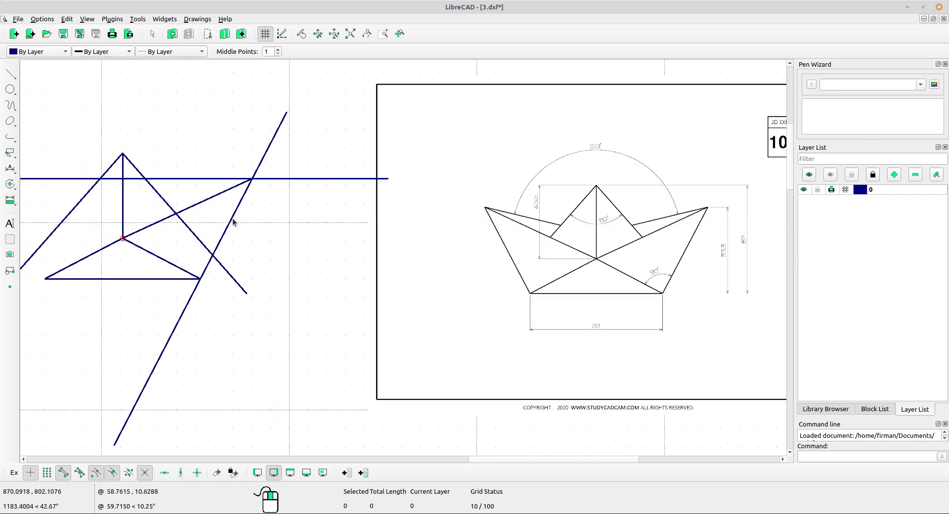
left_click(10, 184)
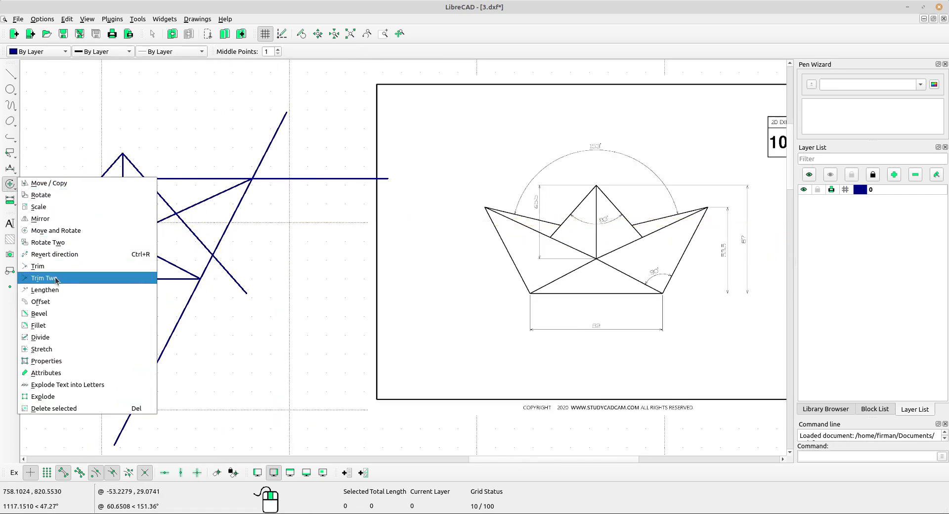
left_click(35, 277)
scroll(250, 199, "up", 1)
scroll(250, 199, "up", 1)
middle_click_drag(250, 199, 375, 174)
left_click(372, 173)
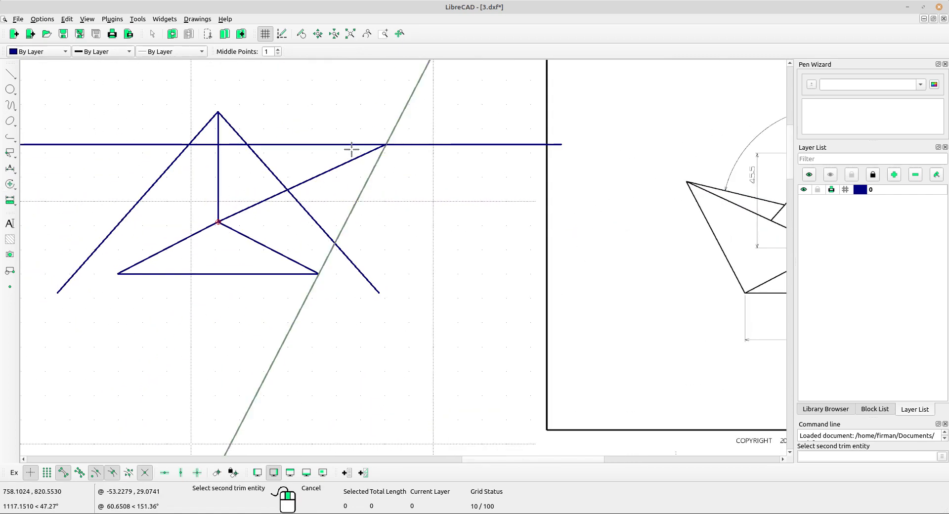
left_click(360, 144)
scroll(386, 161, "down", 3)
mouse_move(451, 286)
middle_mouse_down()
mouse_move(421, 233)
mouse_move(364, 270)
mouse_move(362, 249)
middle_mouse_up()
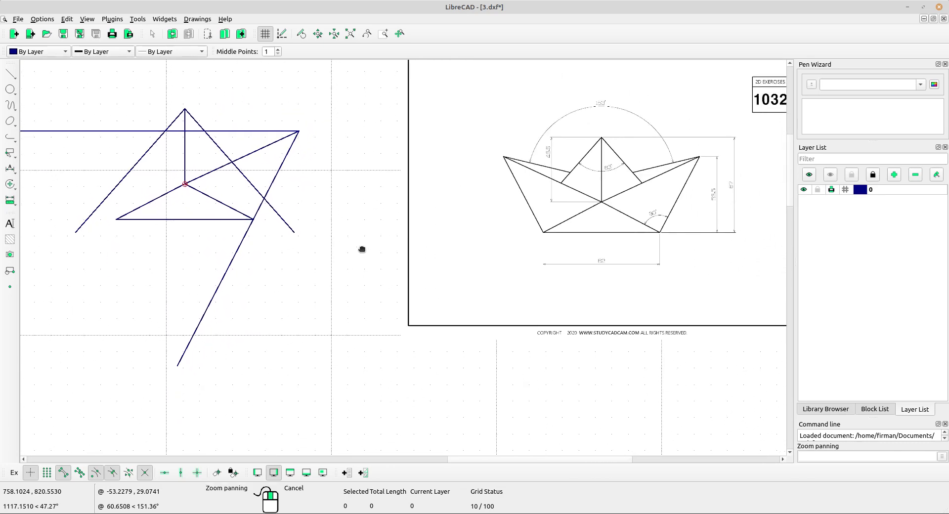
right_click(343, 157)
scroll(289, 123, "up", 2)
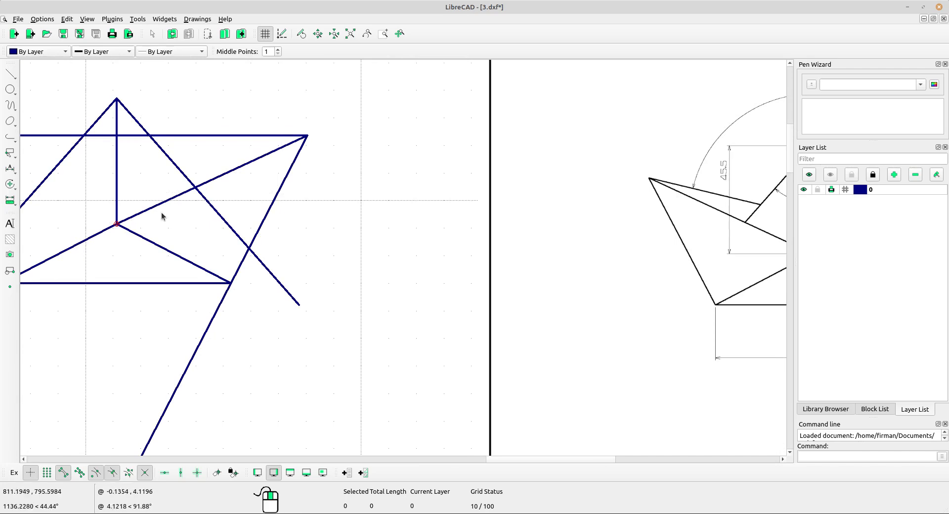
- Trim the upper horizontal line at the right sail line, keeping the part that reaches the right tip
left_click(10, 184)
left_click(40, 269)
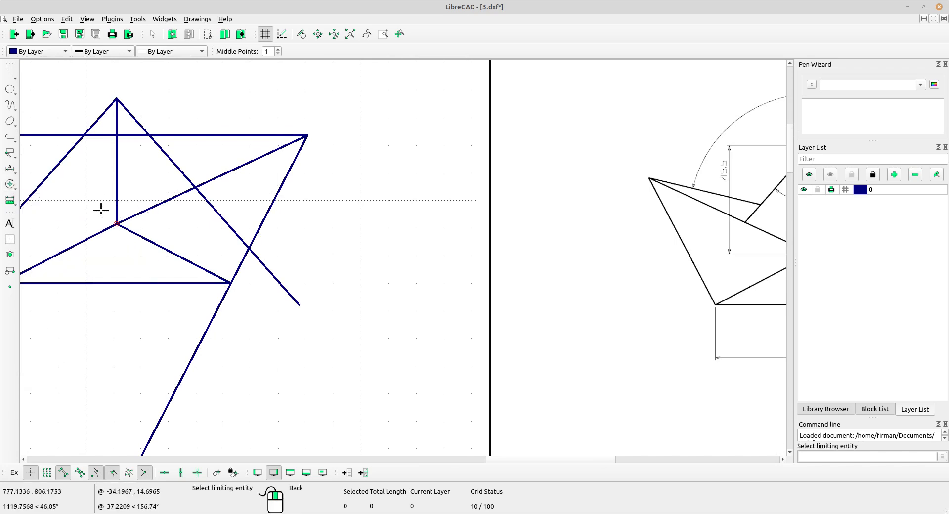
scroll(166, 154, "up", 2)
left_click(182, 153)
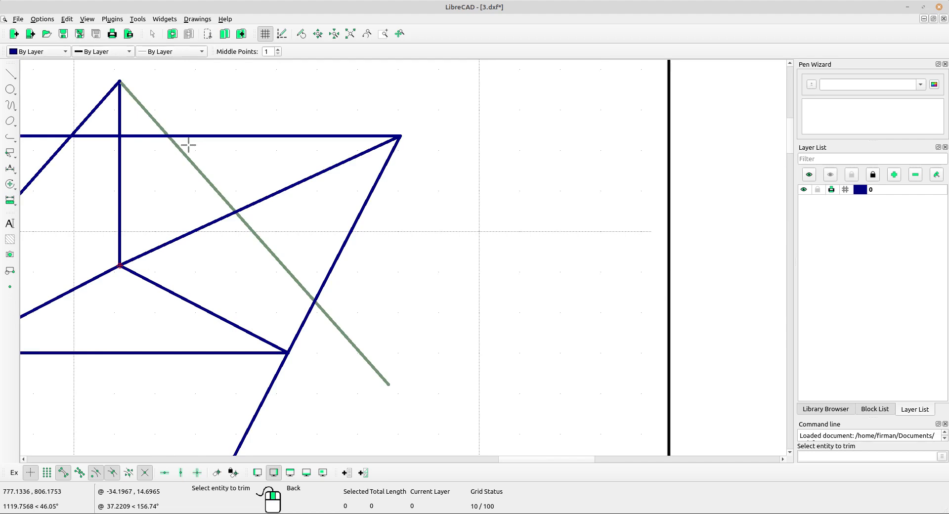
left_click(256, 136)
scroll(269, 131, "down", 5)
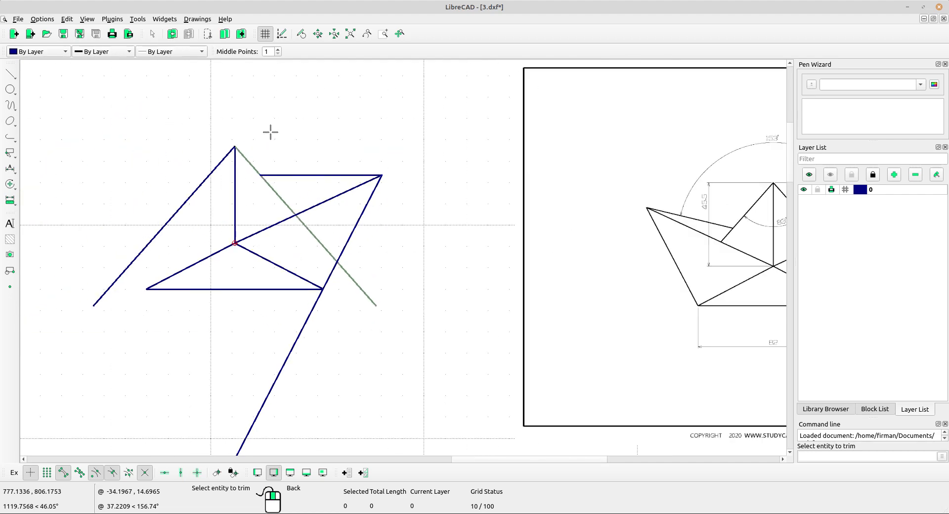
middle_click_drag(523, 263, 517, 255)
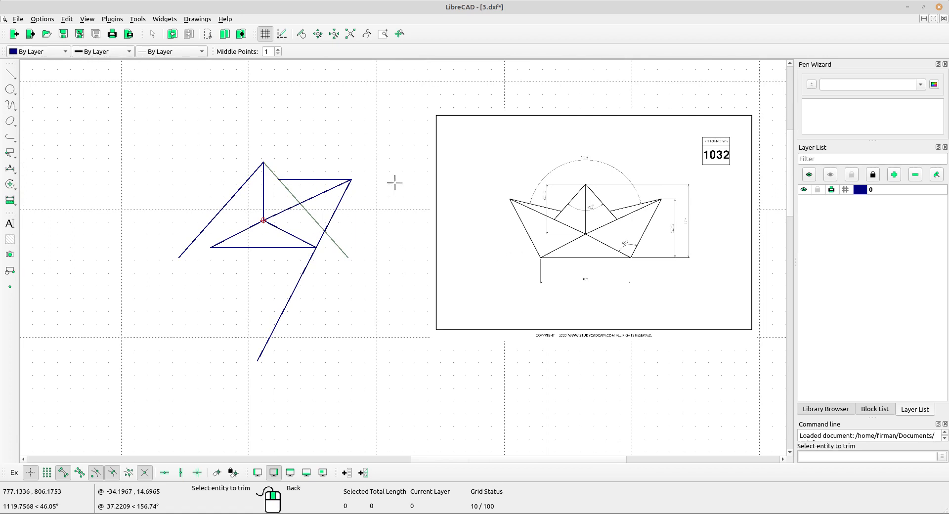
right_click(395, 181)
right_click(380, 186)
scroll(374, 179, "up", 7)
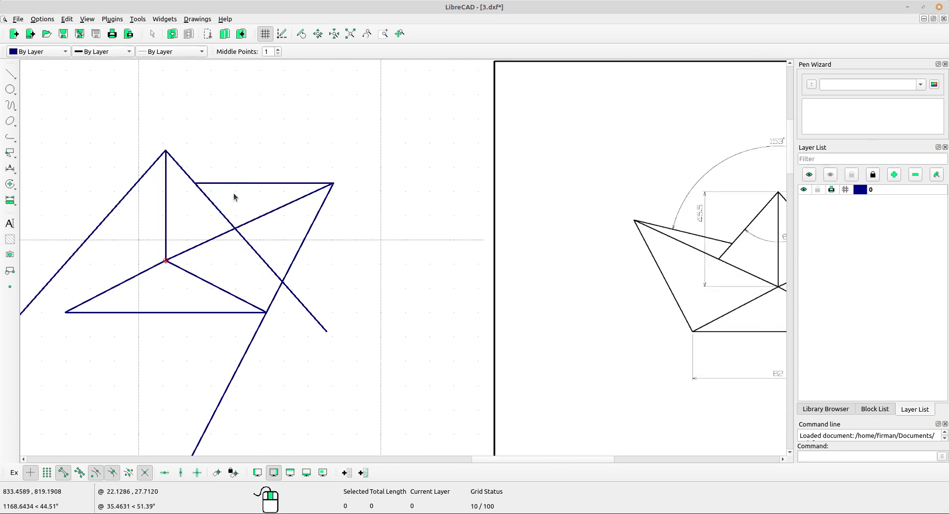
- Delete the remaining upper horizontal line between the right sail line and the right tip
left_click_drag(268, 193, 256, 171)
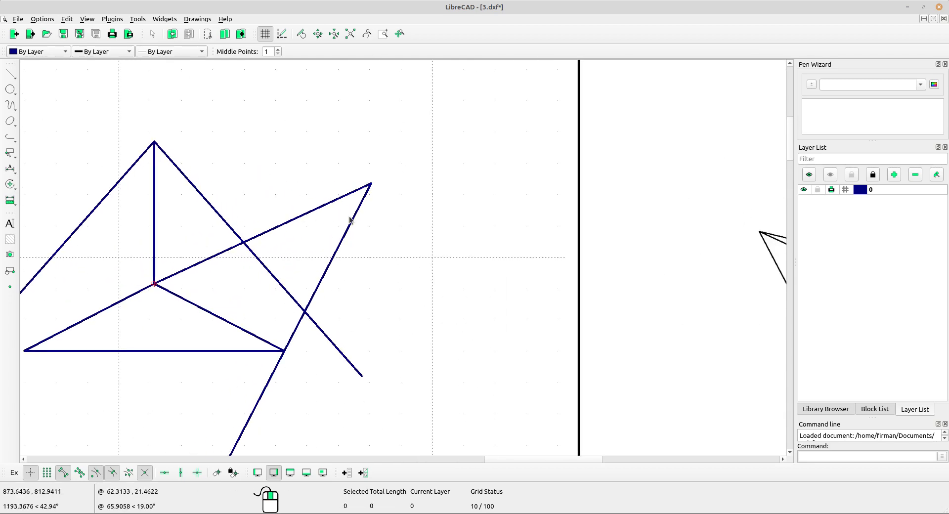
scroll(374, 233, "down", 2)
middle_click_drag(444, 255, 405, 202)
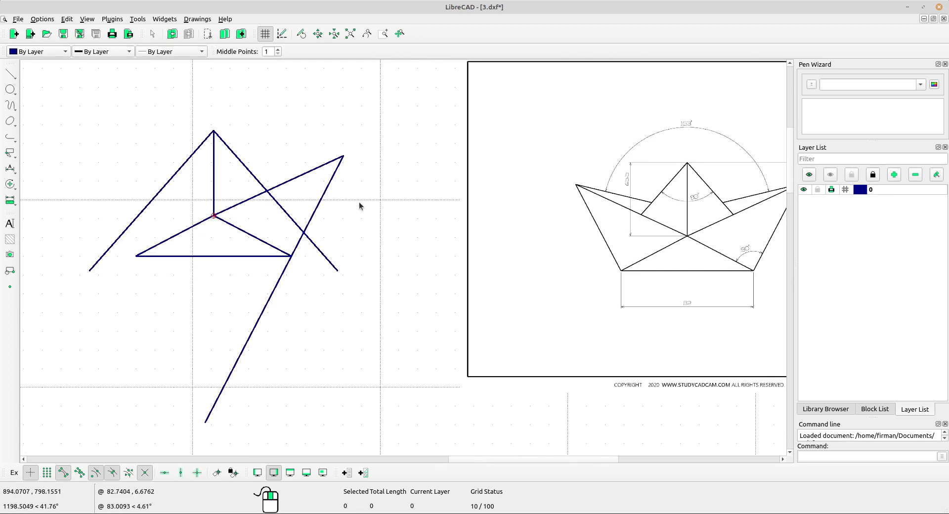
scroll(268, 206, "up", 1)
scroll(367, 239, "down", 4)
middle_click_drag(338, 224, 320, 208)
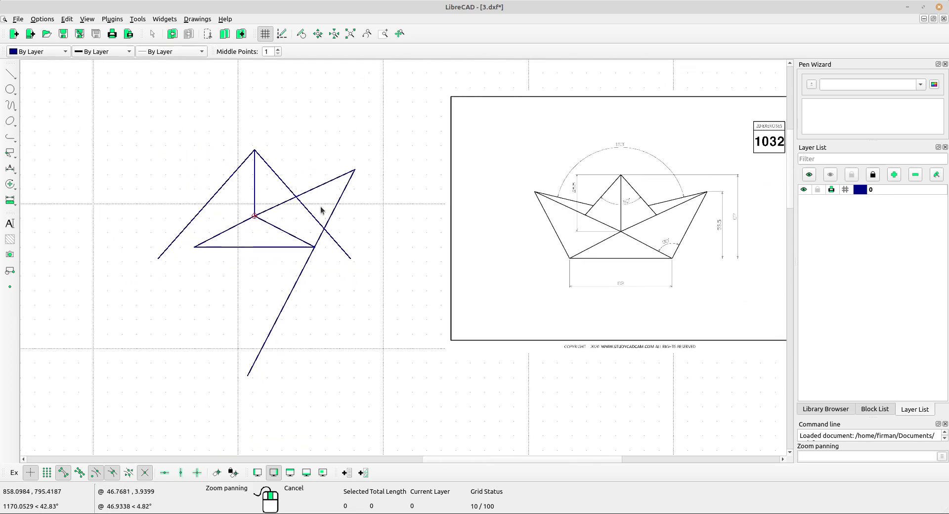
scroll(325, 201, "up", 1)
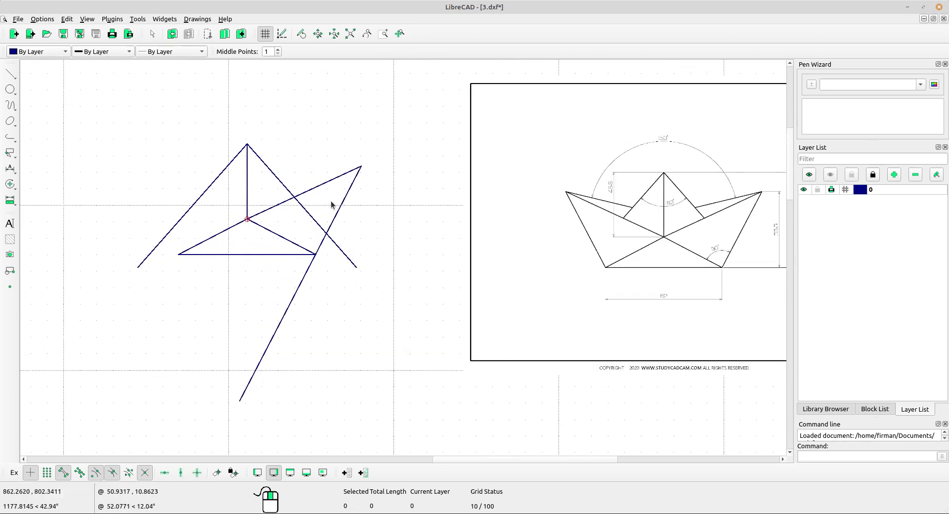
- Trim the line from the right tip to the centre point at the right sail line, keeping its outer part
left_click(14, 185)
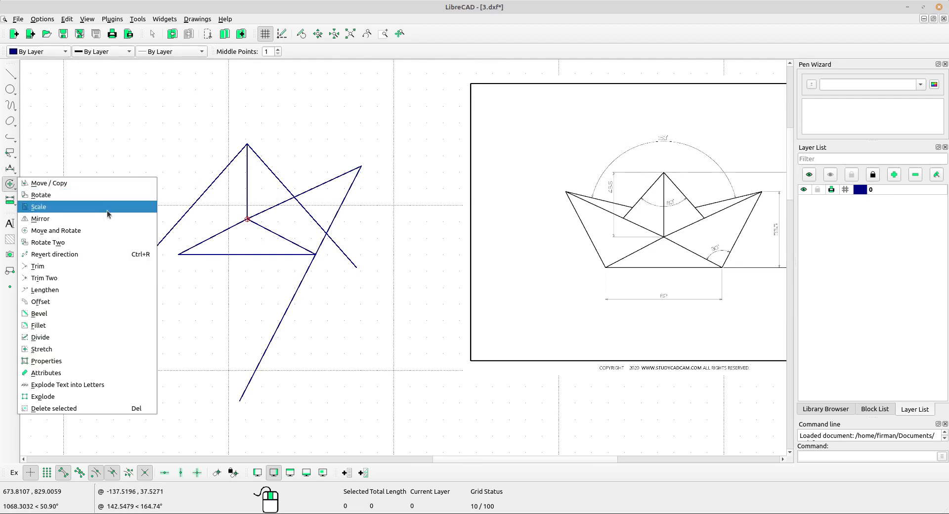
left_click(44, 271)
scroll(354, 206, "up", 1)
left_click(300, 219)
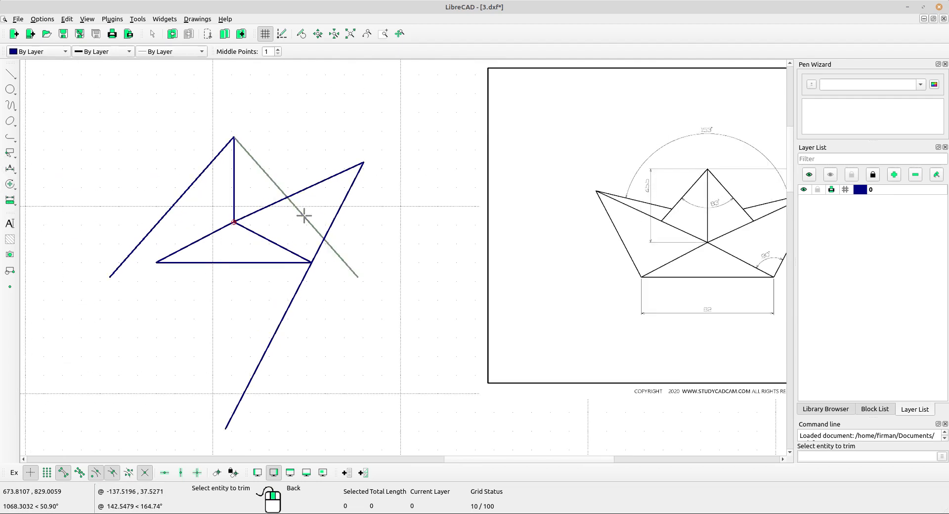
middle_click_drag(382, 248, 315, 249)
left_click(253, 195)
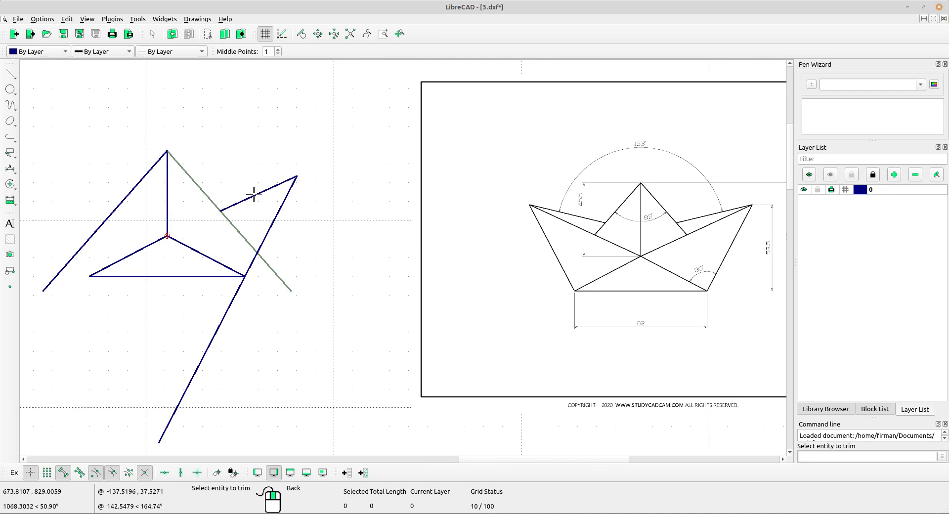
right_click(269, 138)
right_click(269, 142)
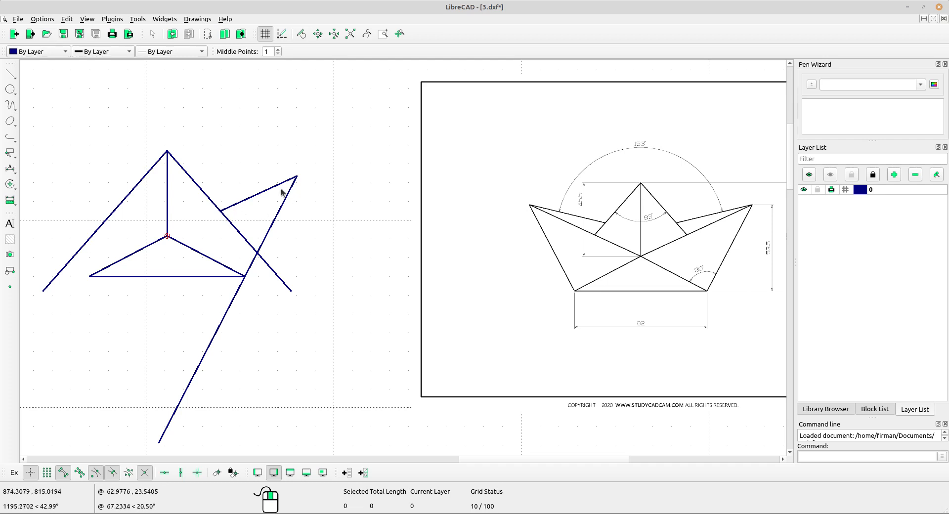
- Extend the shortened right-tip line back to the centre point at the lower end of the short vertical line
left_click(263, 192)
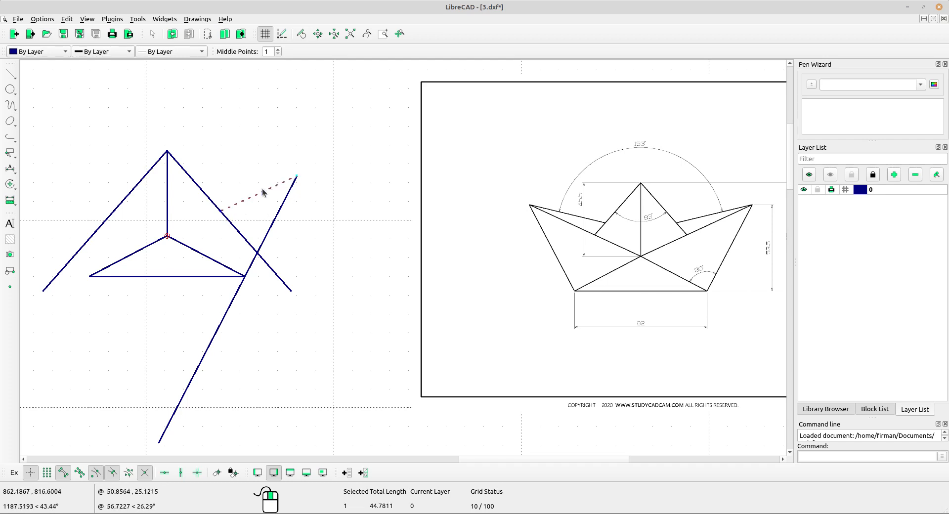
scroll(318, 254, "up", 3)
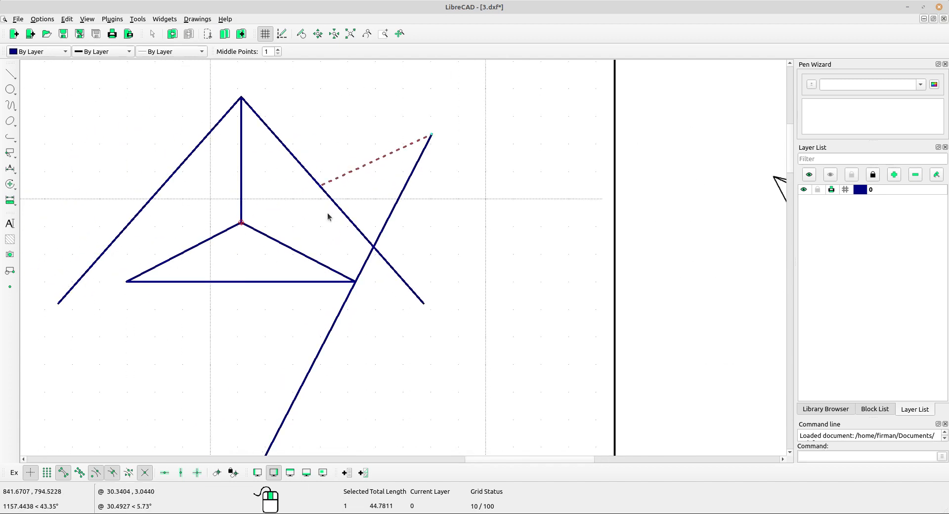
scroll(321, 192, "up", 3)
left_click_drag(318, 191, 230, 234)
scroll(208, 247, "up", 3)
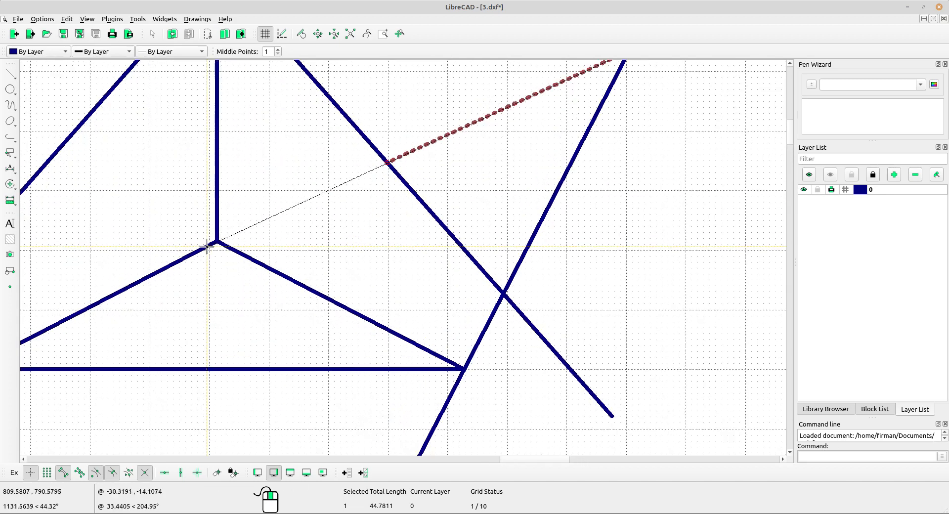
left_click(216, 241)
scroll(414, 197, "down", 3)
mouse_move(522, 231)
middle_mouse_down()
mouse_move(425, 230)
mouse_move(404, 212)
middle_mouse_up()
key("Escape")
scroll(434, 222, "down", 4)
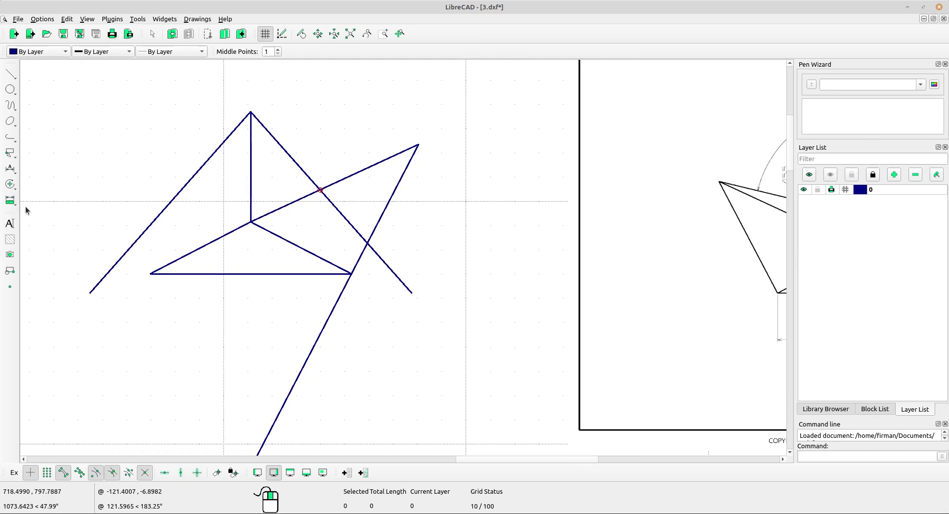
- Trim the right sail line at the line from the centre point to the right tip, keeping its upper part
left_click(10, 184)
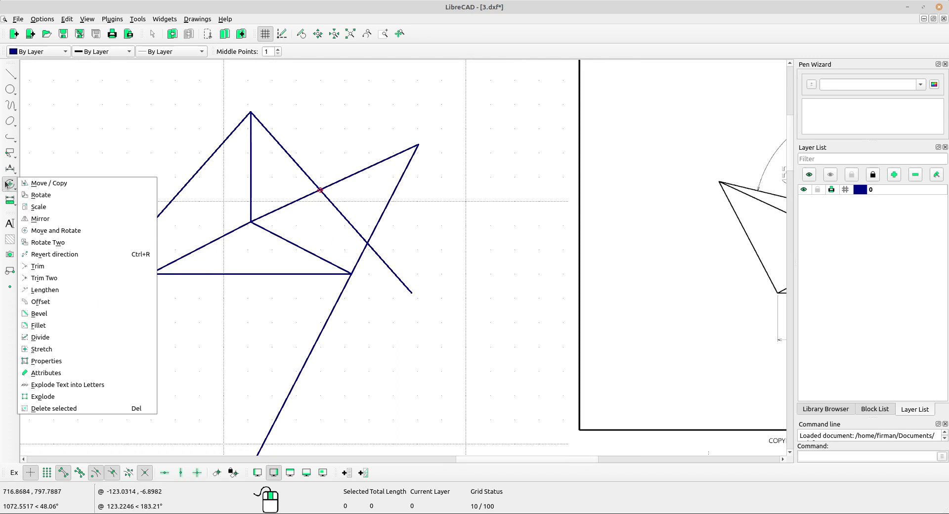
left_click(47, 266)
left_click(300, 200)
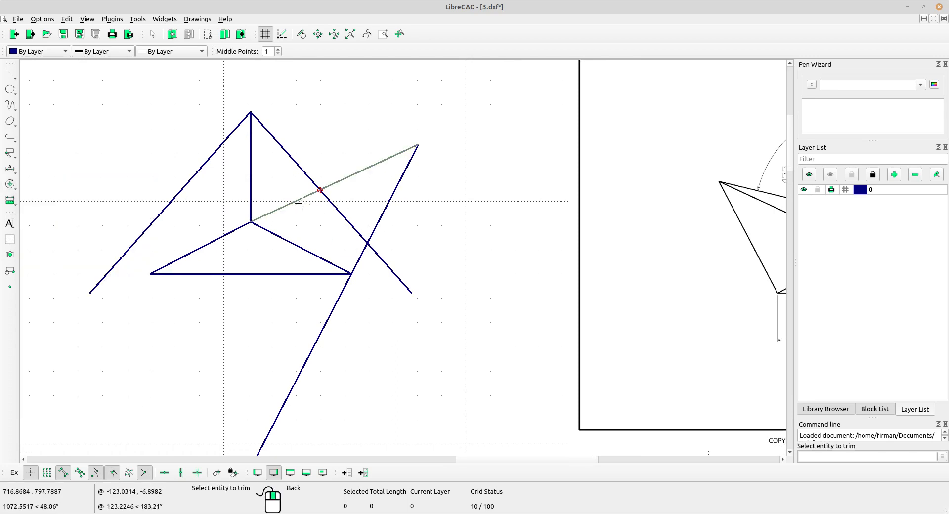
mouse_move(342, 216)
middle_mouse_down()
mouse_move(337, 235)
mouse_move(322, 201)
middle_mouse_up()
scroll(336, 235, "down", 2)
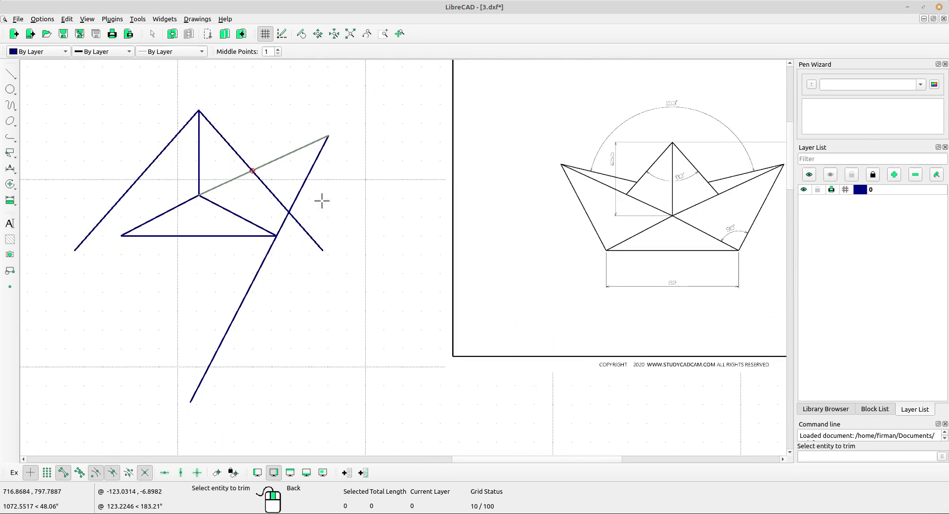
left_click(239, 153)
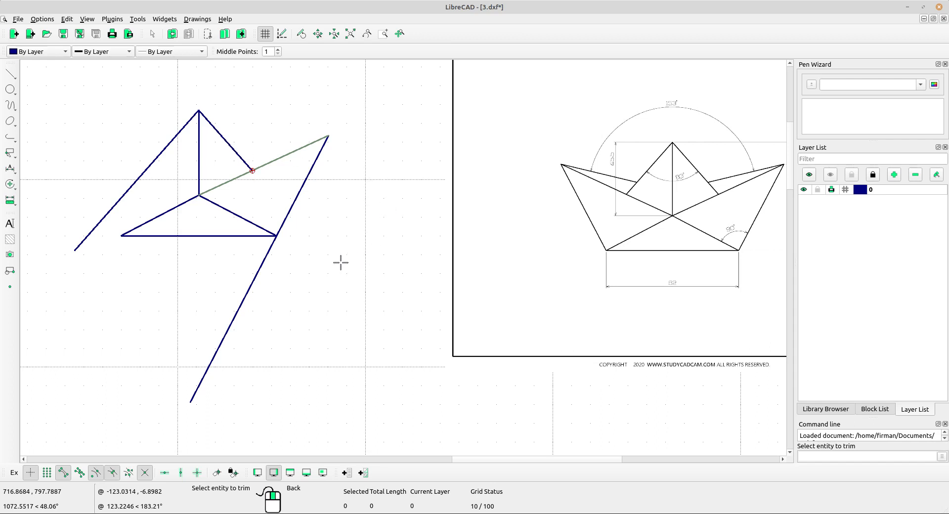
right_click(281, 239)
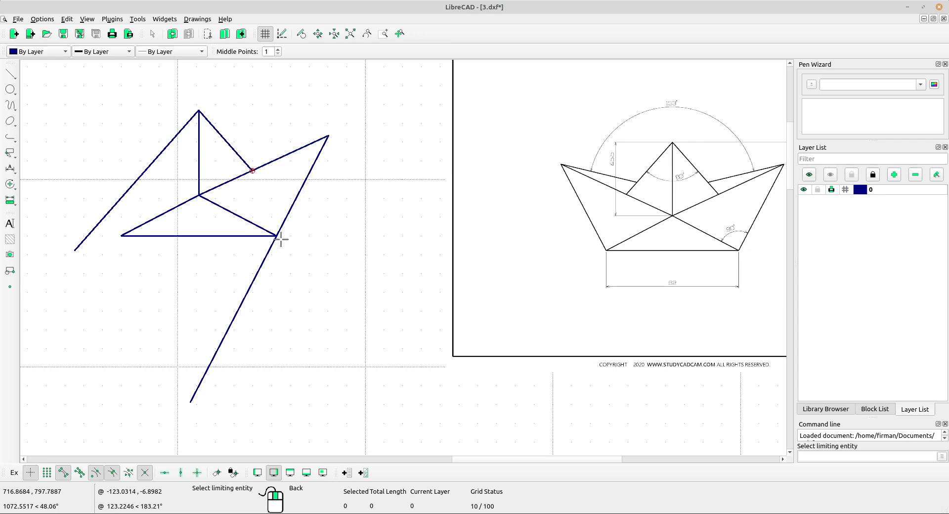
- Trim the boat's right side line at the base line, removing the part below the base
left_click(241, 235)
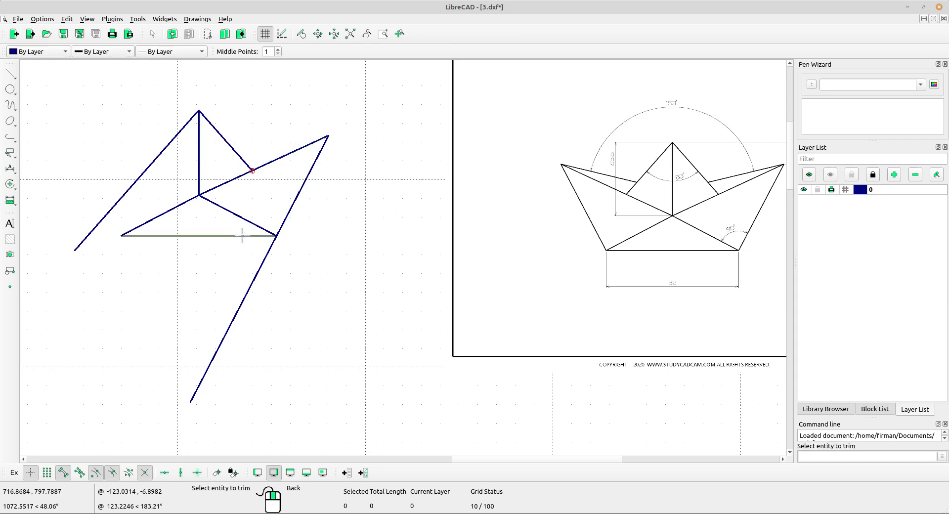
left_click(291, 209)
scroll(321, 186, "down", 2)
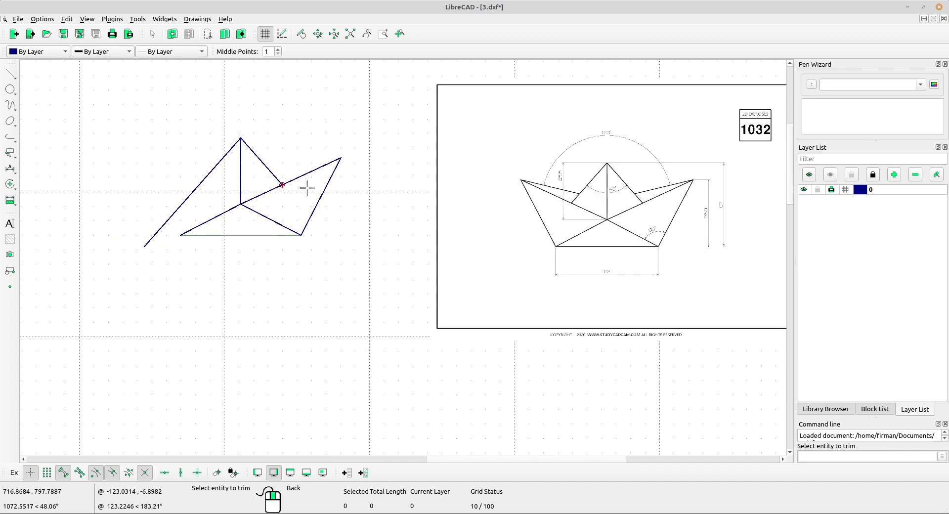
scroll(305, 186, "up", 2)
right_click(398, 175)
right_click(394, 206)
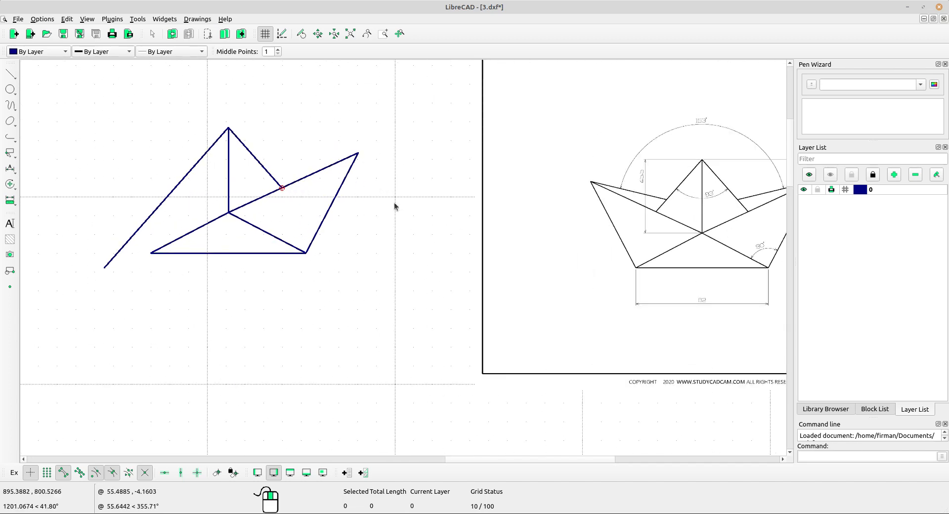
- Examine the large angle dimension arching over the sail of the reference boat
scroll(321, 229, "down", 1)
scroll(657, 196, "up", 2)
scroll(707, 184, "up", 1)
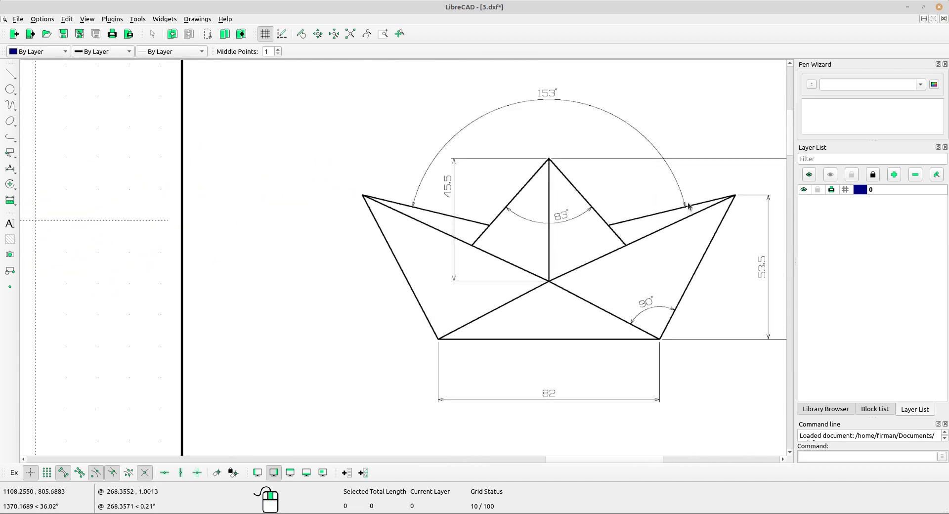
scroll(713, 213, "down", 4)
middle_click_drag(263, 250, 452, 223)
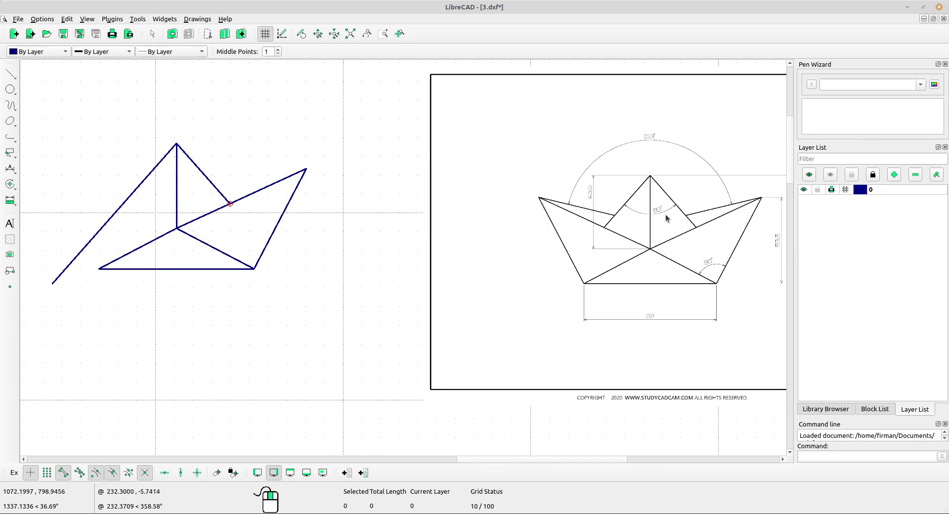
scroll(643, 111, "up", 6)
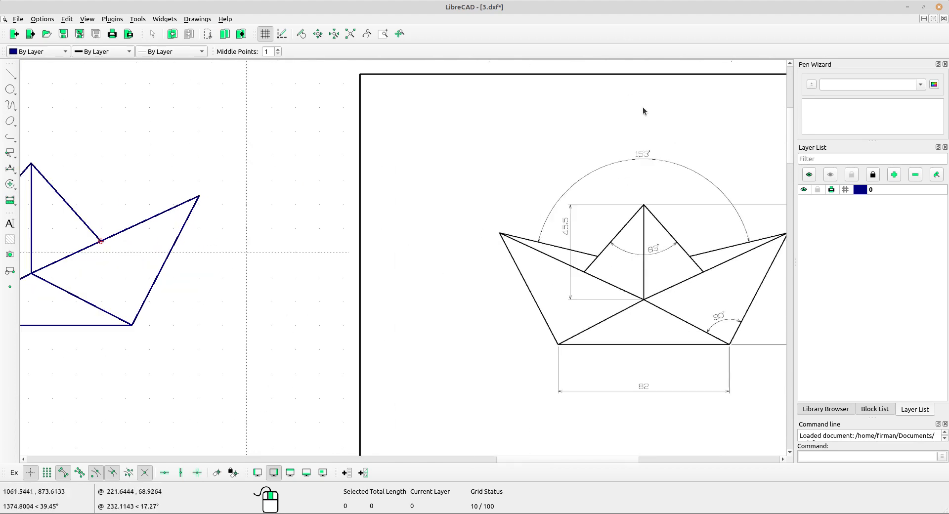
mouse_move(644, 176)
middle_mouse_down()
mouse_move(666, 227)
mouse_move(648, 191)
middle_mouse_up()
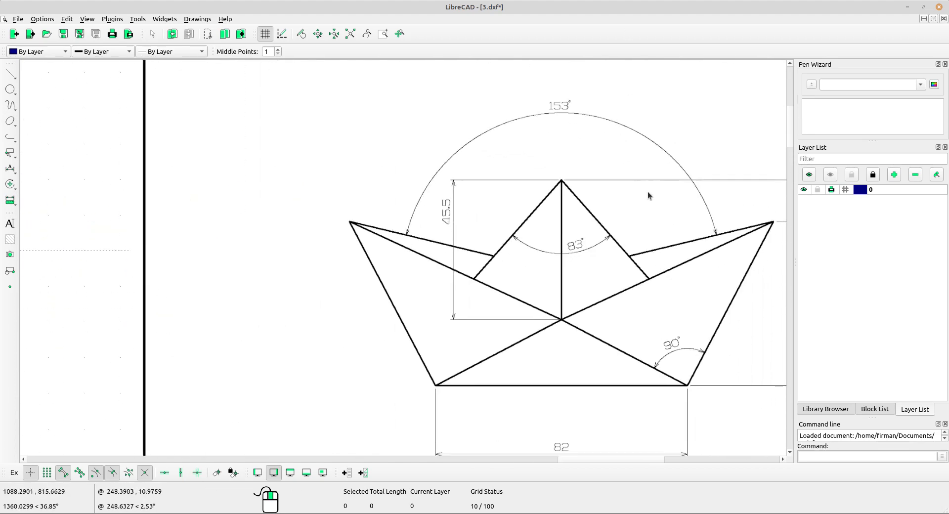
scroll(545, 107, "up", 5)
scroll(509, 118, "up", 1)
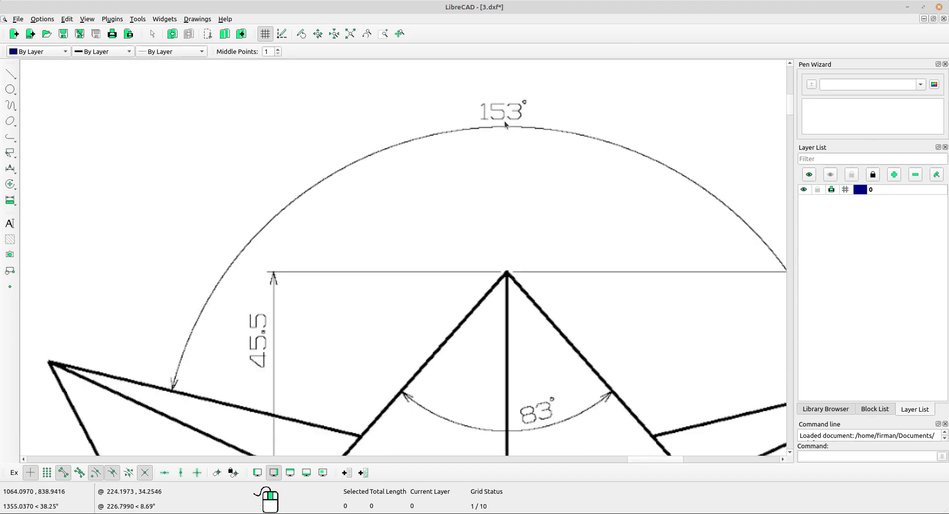
- Check which lines of the reference boat the 153° angle dimension spans
scroll(504, 120, "down", 6)
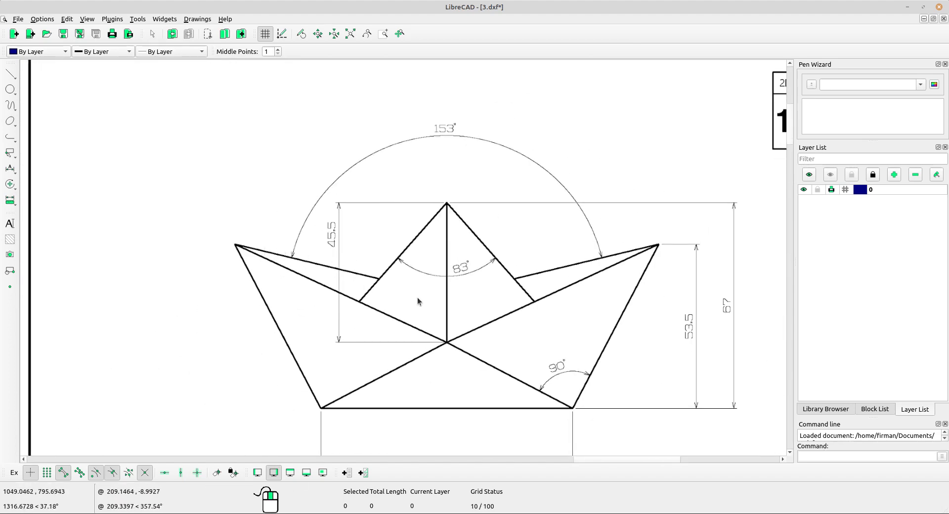
scroll(443, 138, "up", 3)
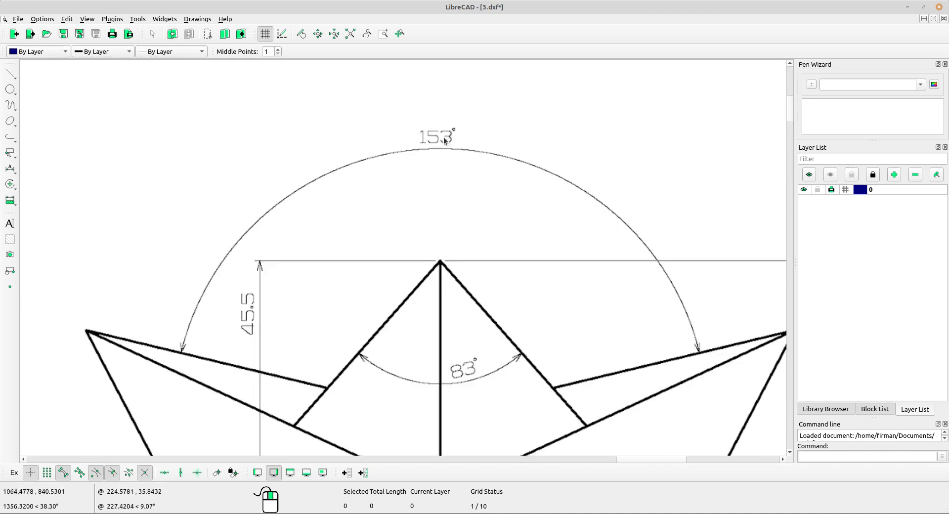
scroll(433, 152, "down", 1)
scroll(415, 227, "down", 7)
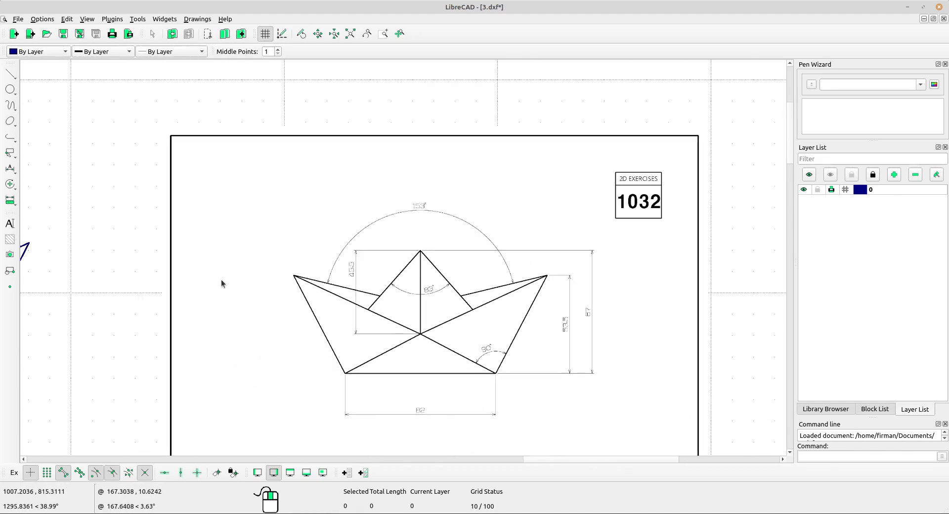
middle_click_drag(162, 292, 390, 290)
scroll(404, 262, "down", 3)
mouse_move(445, 320)
middle_mouse_down()
mouse_move(410, 280)
mouse_move(453, 280)
middle_mouse_up()
scroll(433, 280, "up", 1)
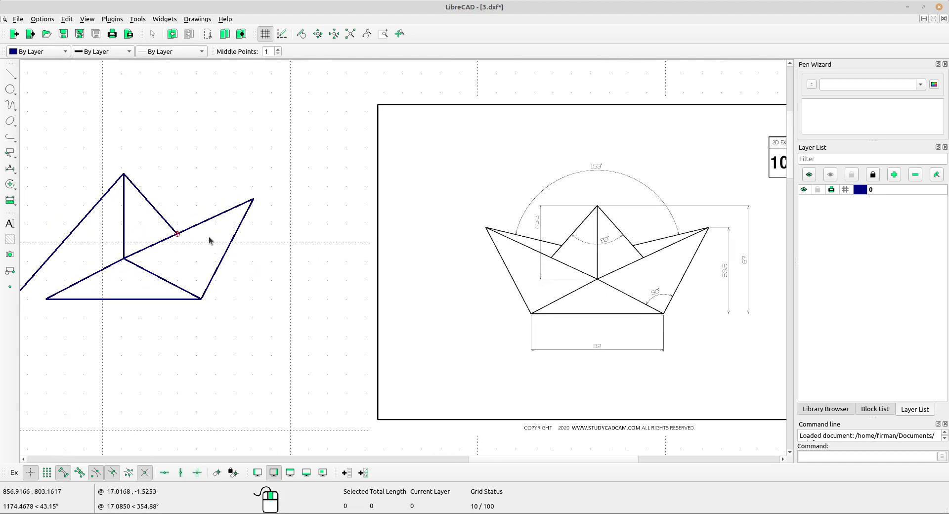
- Draw a 100-long line centred on the boat's right tip, at a relative angle of -153/2 to the short vertical line
left_click(14, 76)
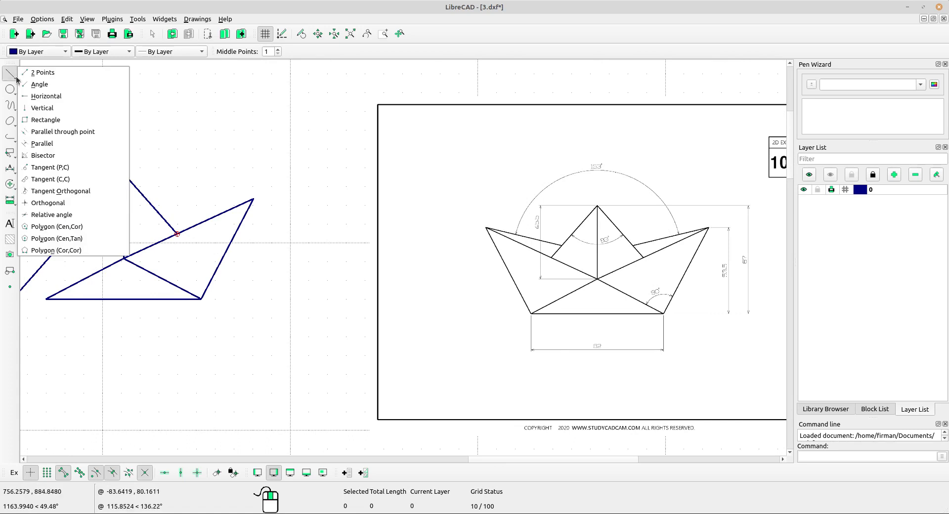
left_click(82, 216)
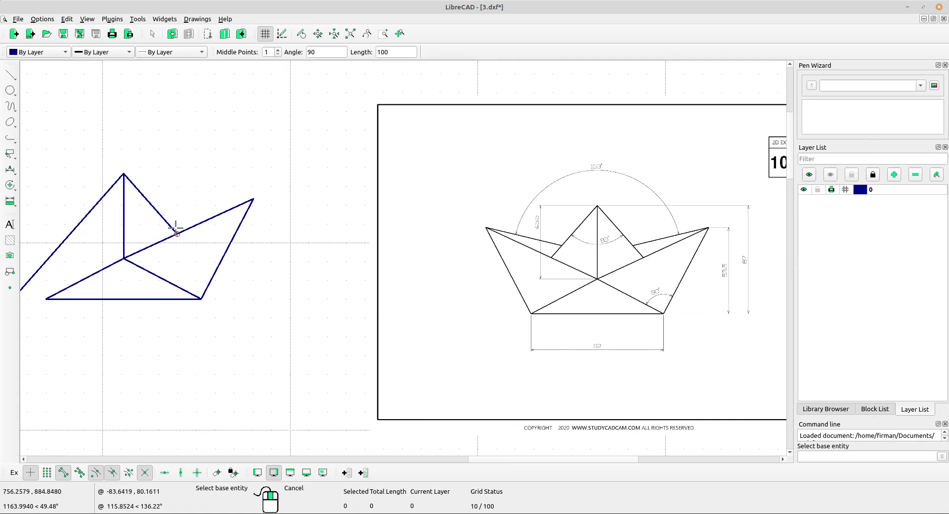
left_click(123, 213)
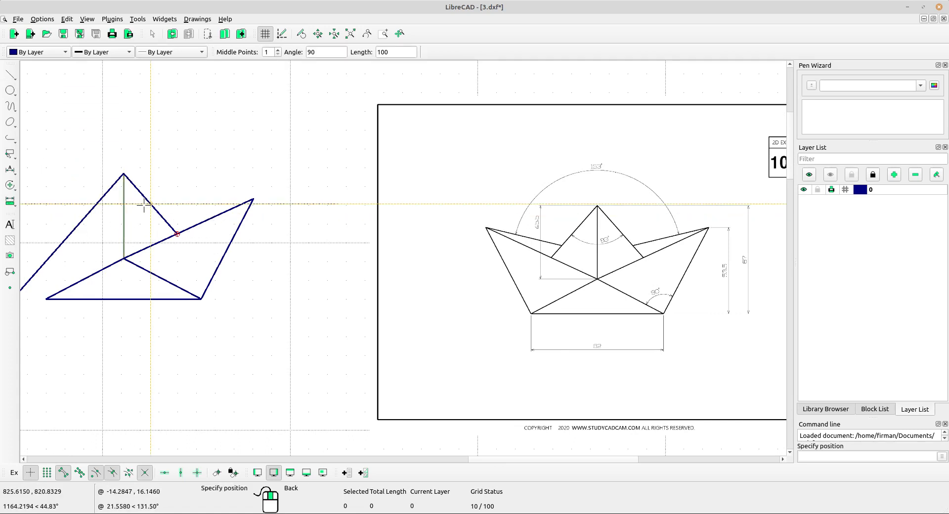
left_click(311, 52)
double_click(310, 52)
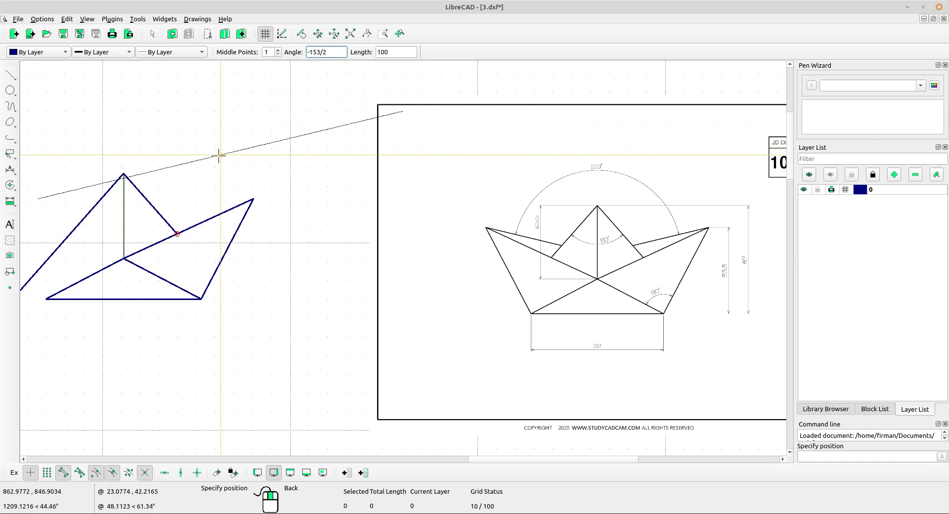
middle_click_drag(168, 171, 229, 154)
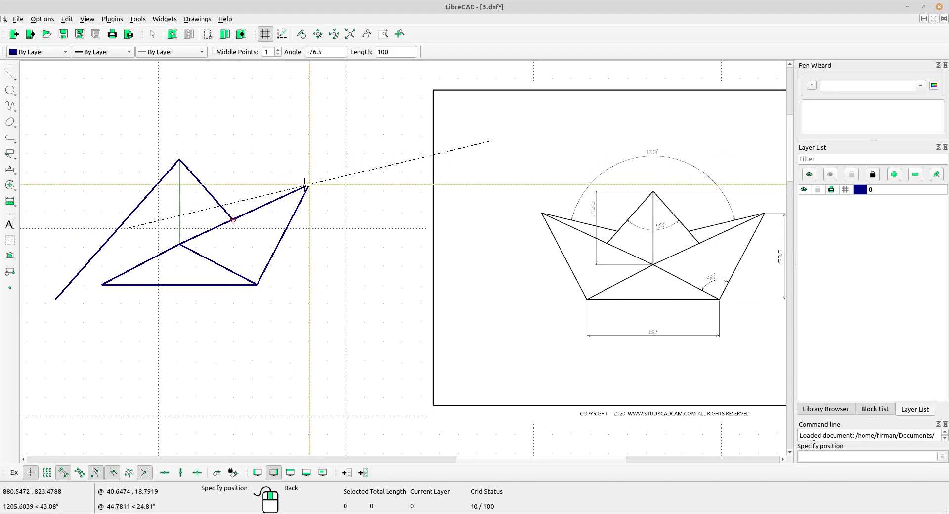
scroll(305, 184, "up", 2)
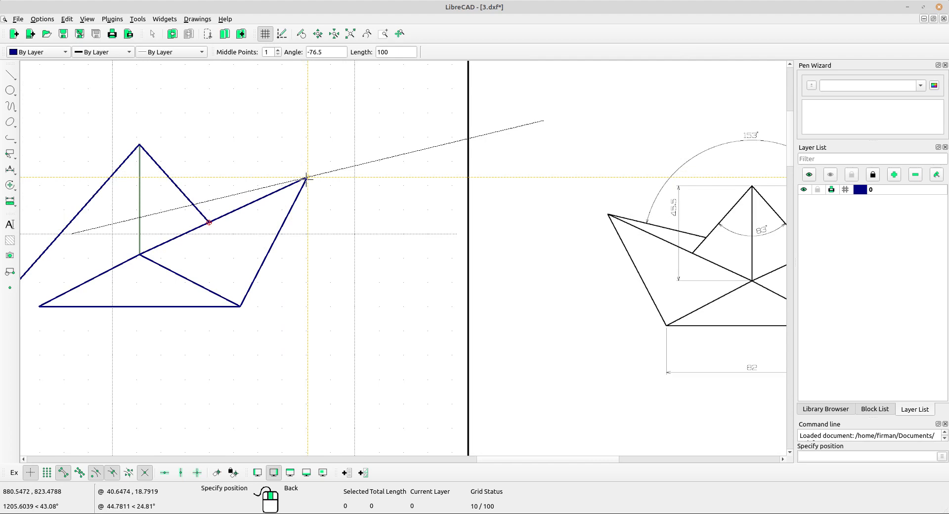
left_click(306, 178)
scroll(291, 166, "down", 1)
scroll(341, 196, "up", 1)
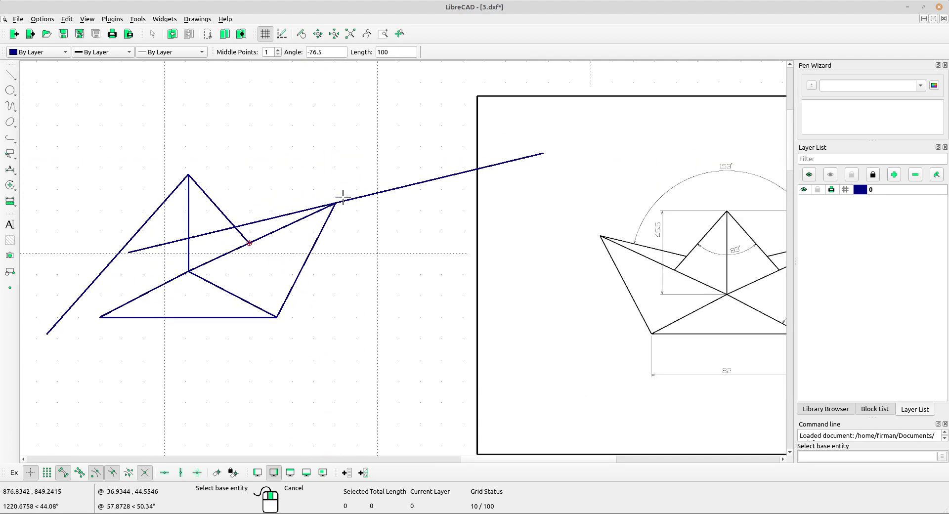
right_click(329, 175)
- Trim the new angled line at the boat's right side line, removing the part beyond the right tip
scroll(324, 171, "up", 2)
middle_click_drag(309, 212, 306, 136)
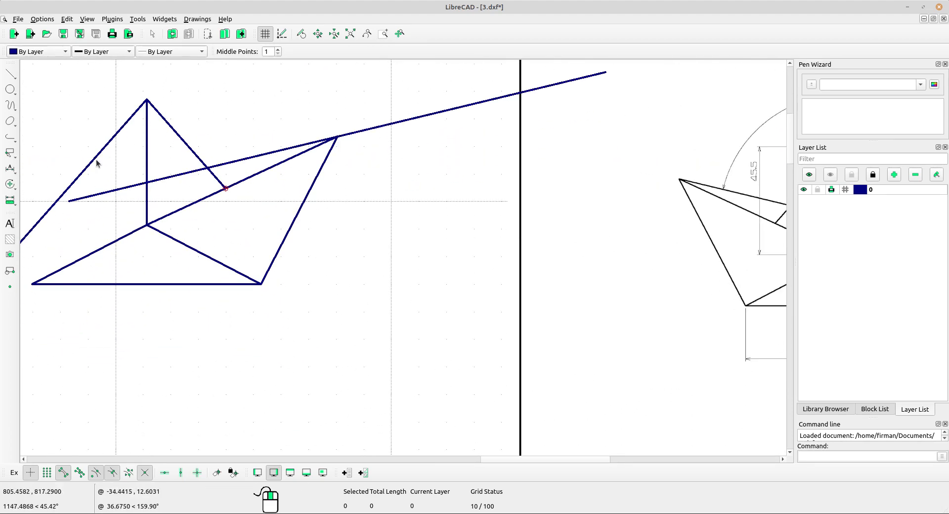
left_click(10, 183)
left_click(40, 268)
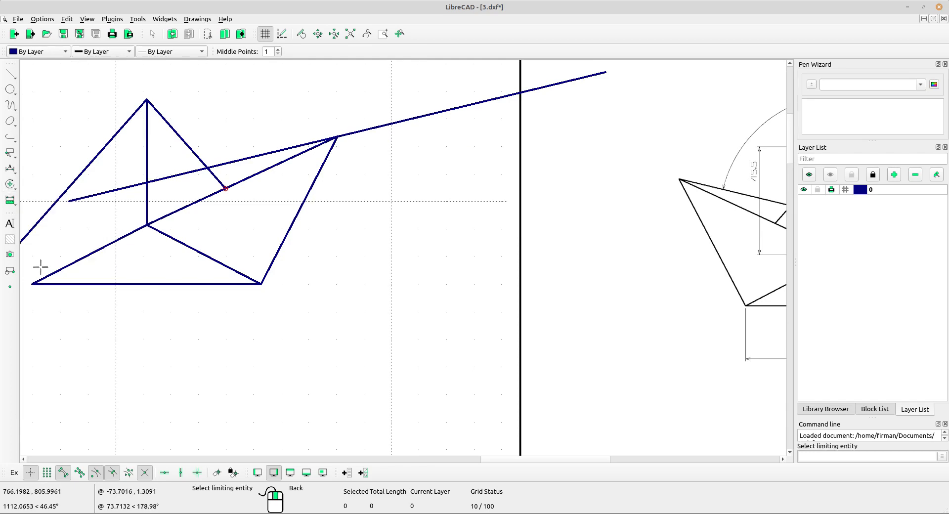
left_click(320, 175)
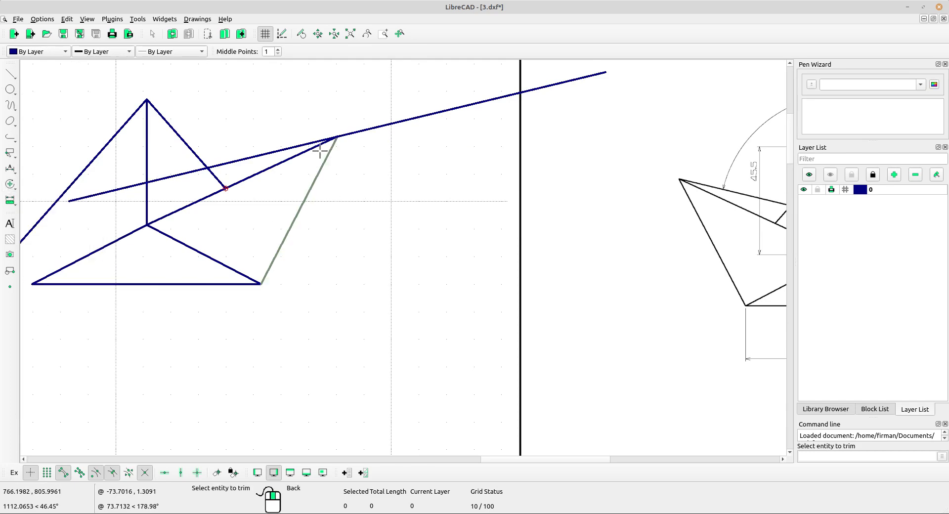
scroll(325, 149, "up", 2)
left_click(239, 163)
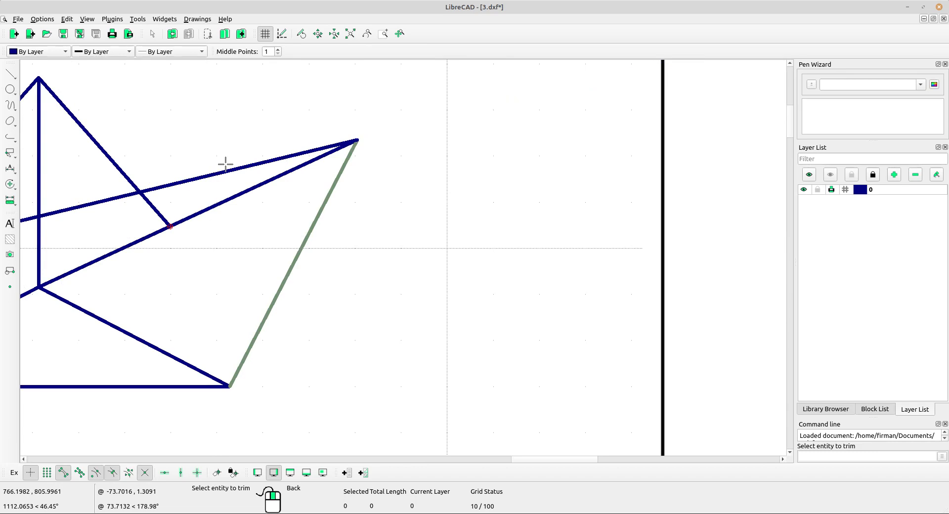
scroll(293, 128, "down", 2)
right_click(235, 139)
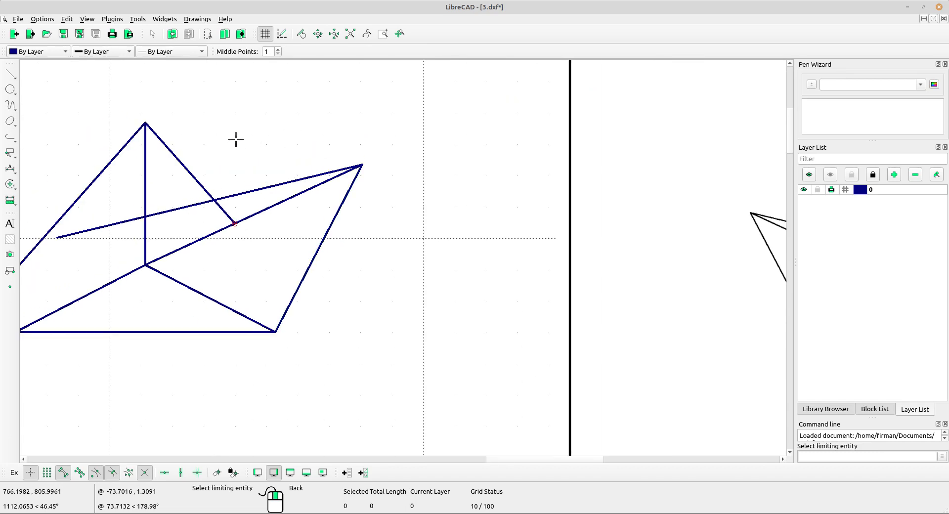
- Trim the angled line at the right sail line, keeping the part between the sail and the right tip
left_click(194, 174)
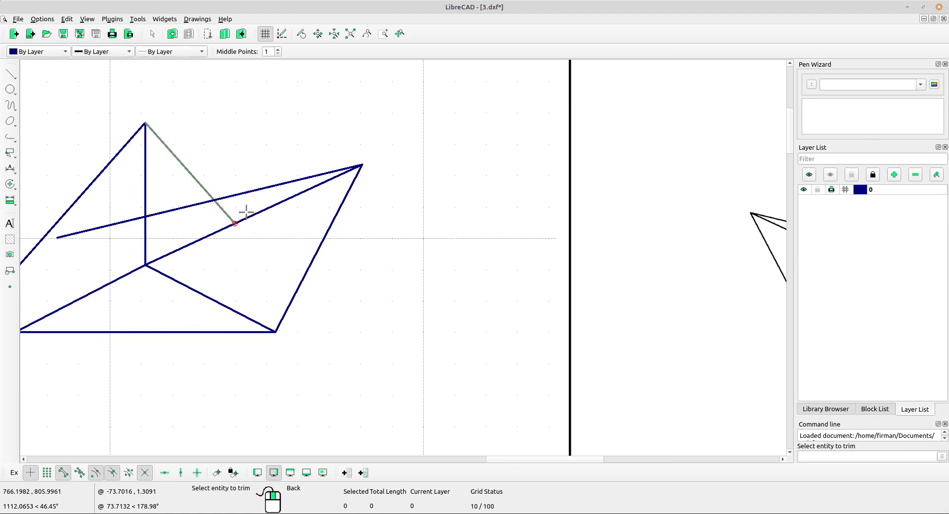
left_click(262, 187)
scroll(281, 153, "down", 2)
right_click(282, 149)
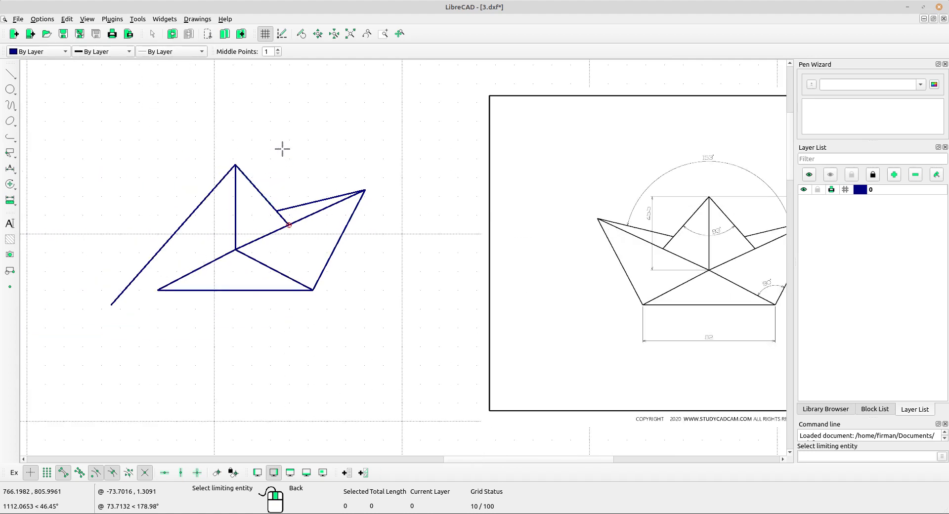
right_click(286, 141)
- Delete the long left sail line and mirror the four right-side lines about the short vertical line, keeping the originals
left_click_drag(225, 214, 180, 178)
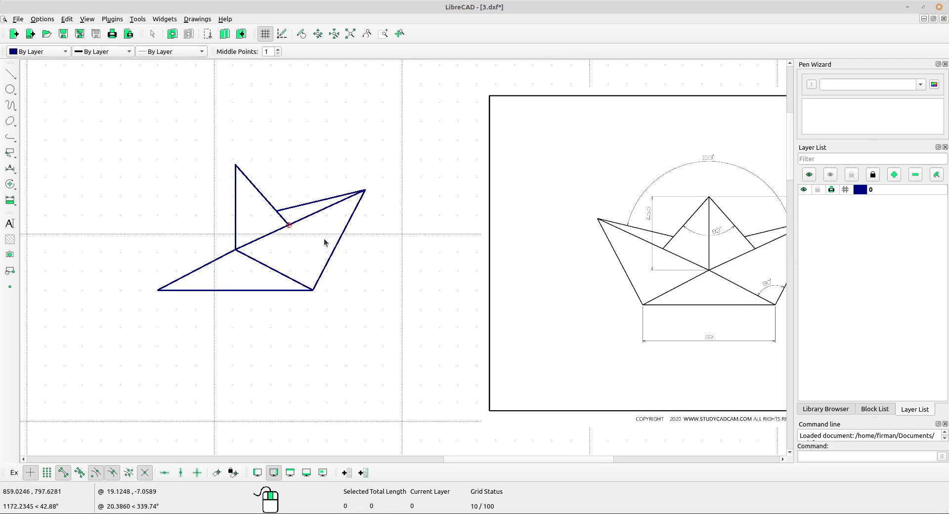
scroll(322, 241, "up", 2)
left_click_drag(421, 271, 245, 161)
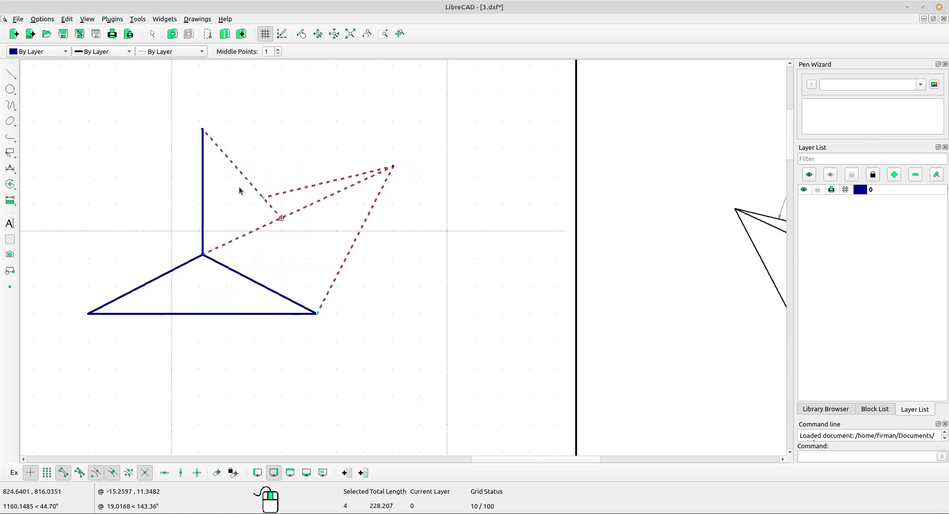
left_click(9, 185)
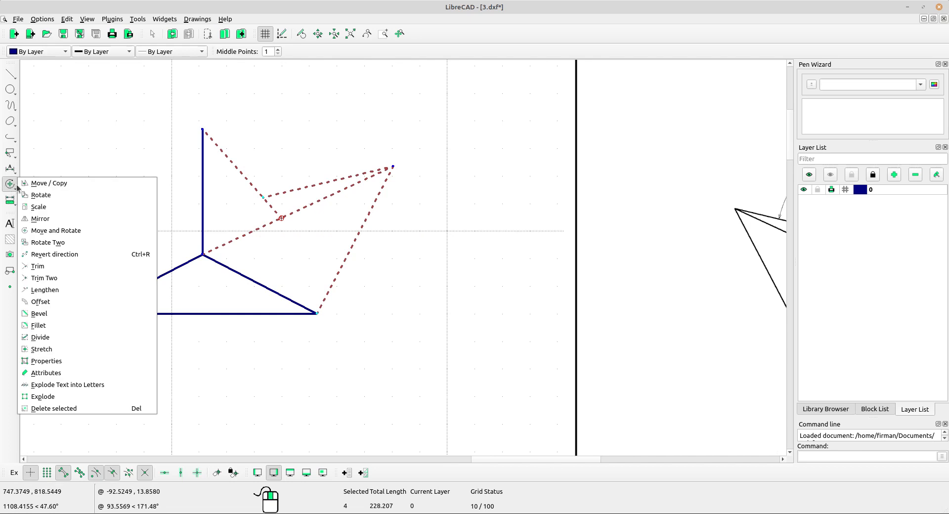
left_click(54, 217)
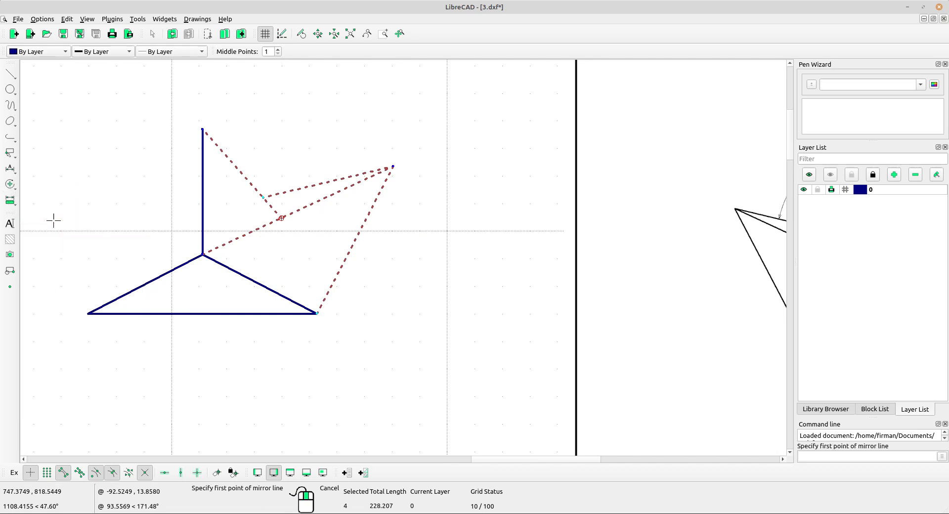
left_click(203, 255)
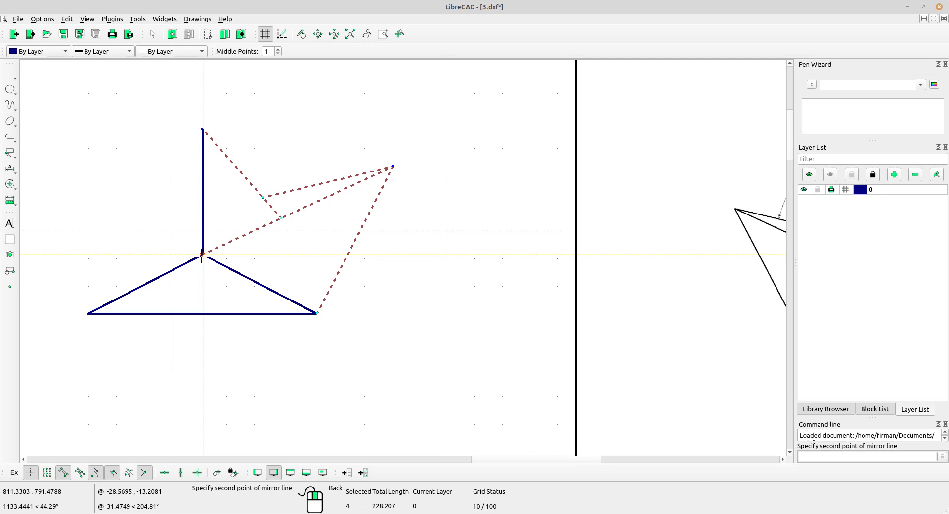
left_click(202, 129)
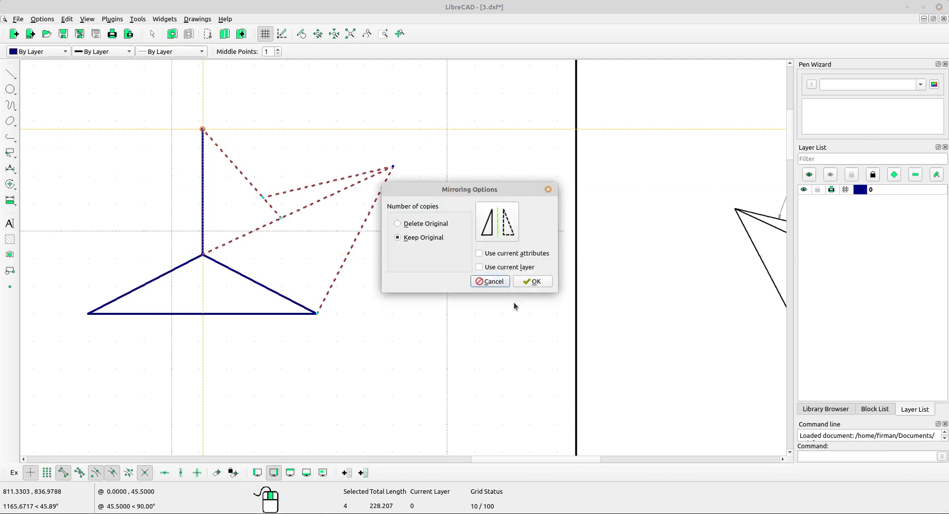
left_click(525, 281)
scroll(366, 261, "down", 2)
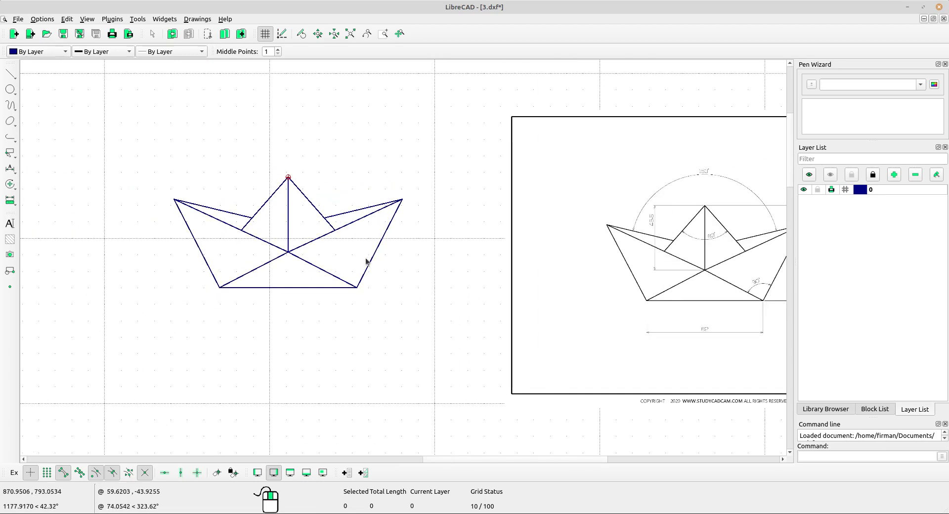
- Create a Dark Red layer named dimension, choosing its line width, and make it the current layer
middle_click_drag(367, 260, 322, 227)
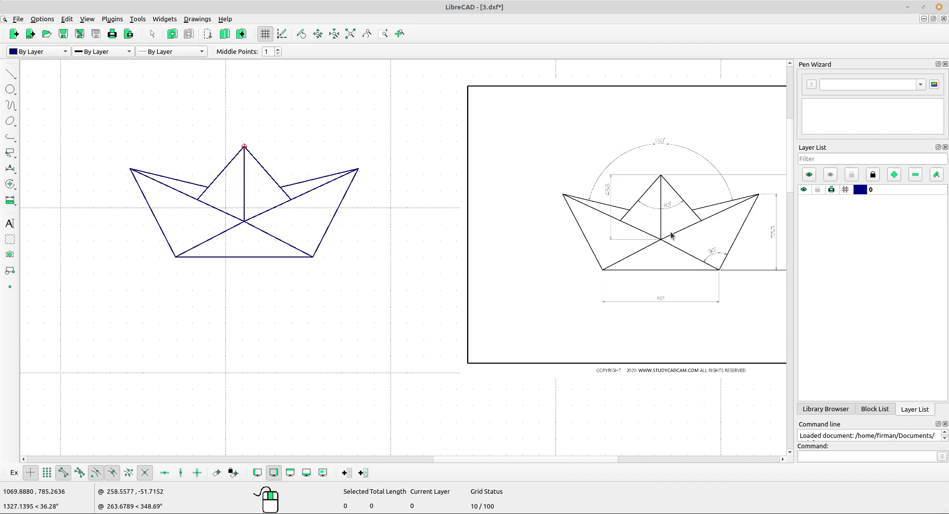
left_click(894, 176)
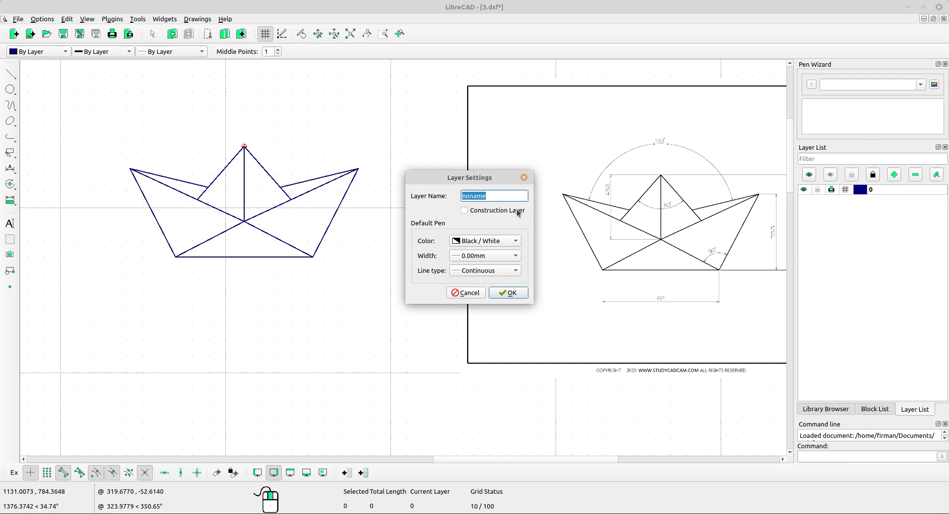
type("dimensi")
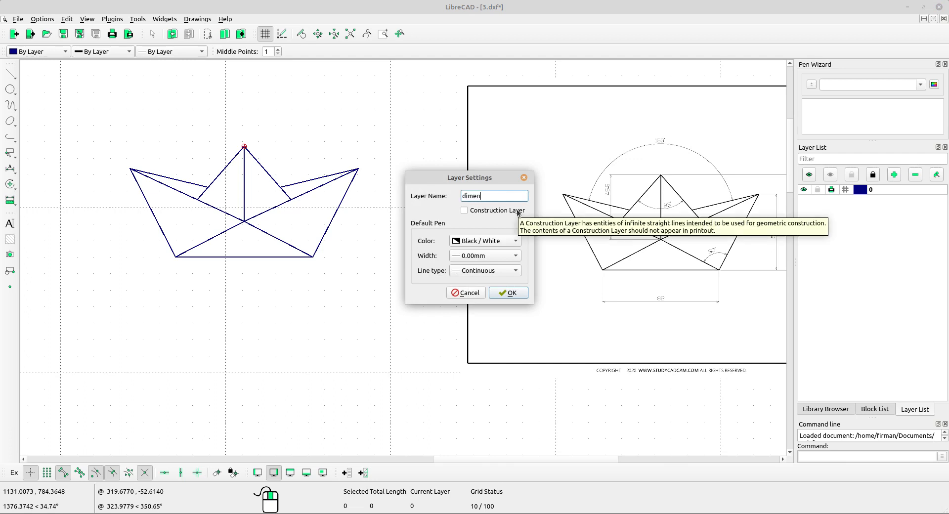
left_click(485, 241)
left_click(484, 117)
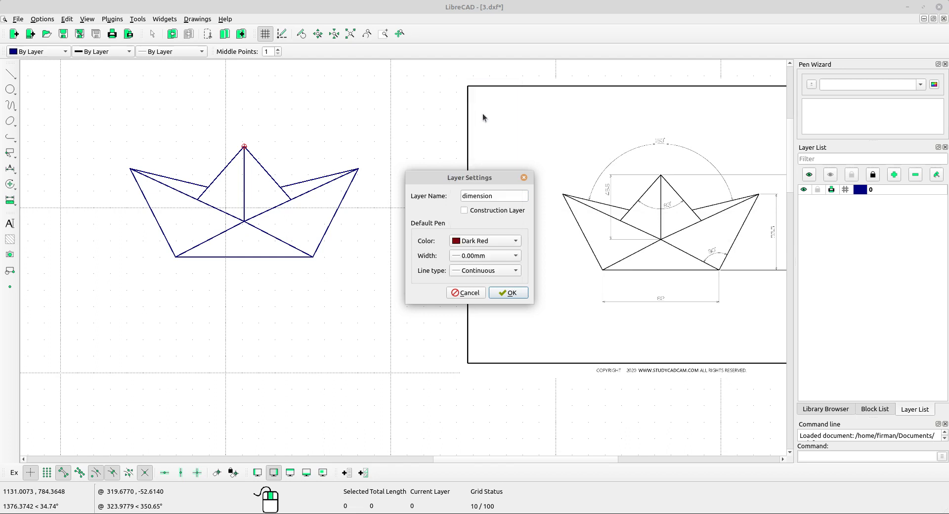
left_click(466, 262)
left_click(499, 330)
left_click(517, 296)
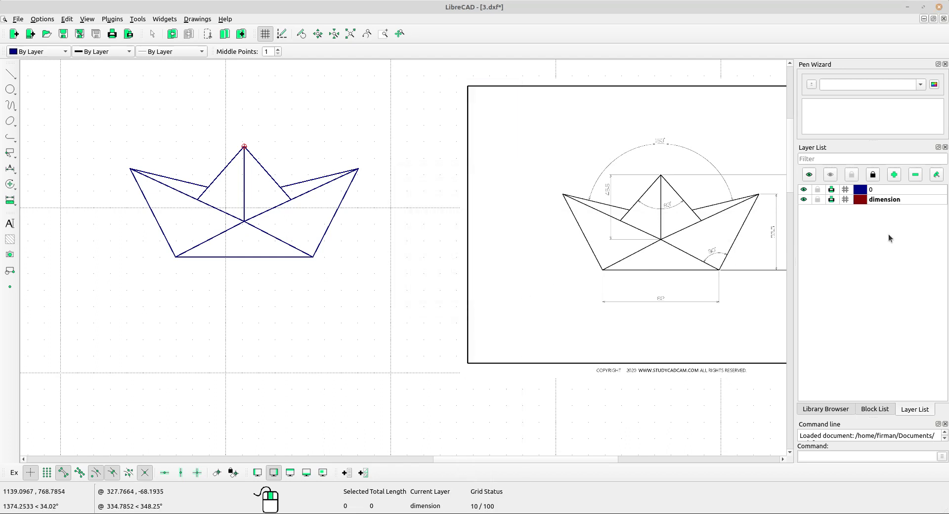
left_click(917, 200)
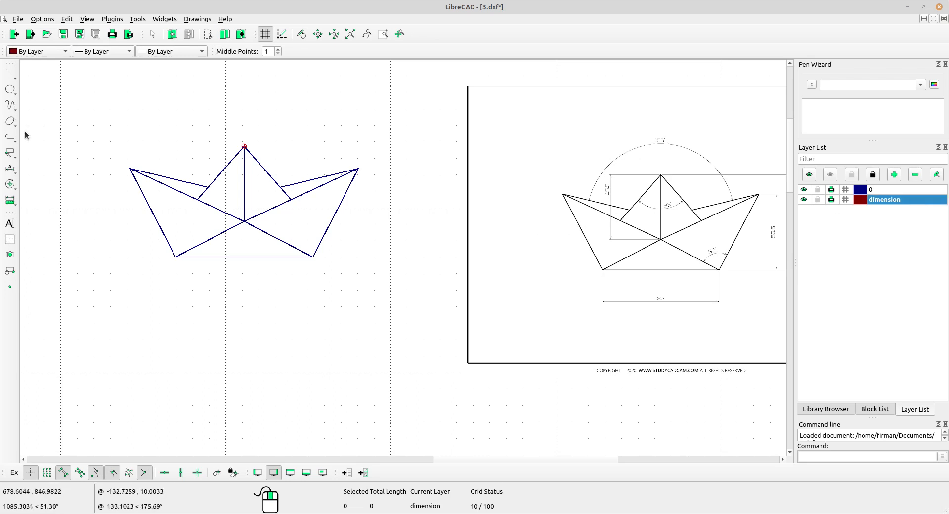
- Add a horizontal dimension to the boat's base line, placed below it
middle_click_drag(350, 284, 359, 232)
scroll(359, 232, "up", 1)
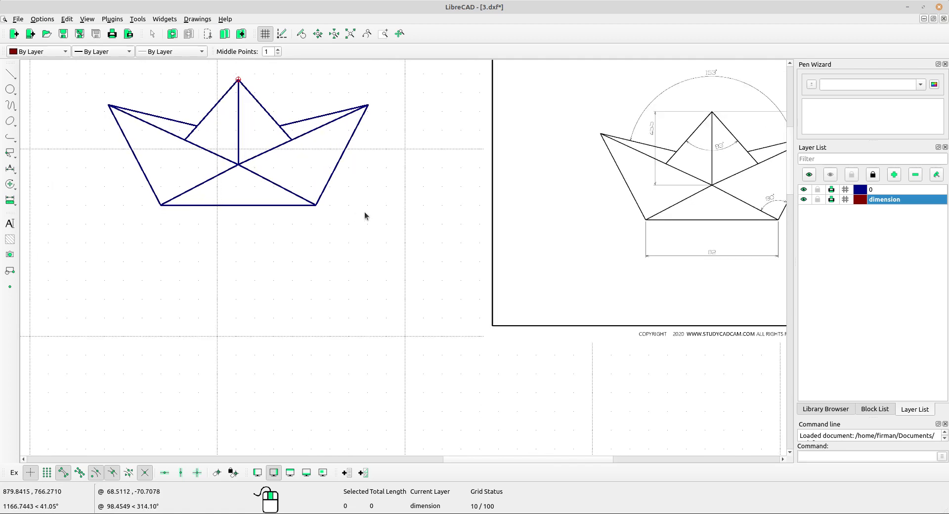
left_click(10, 168)
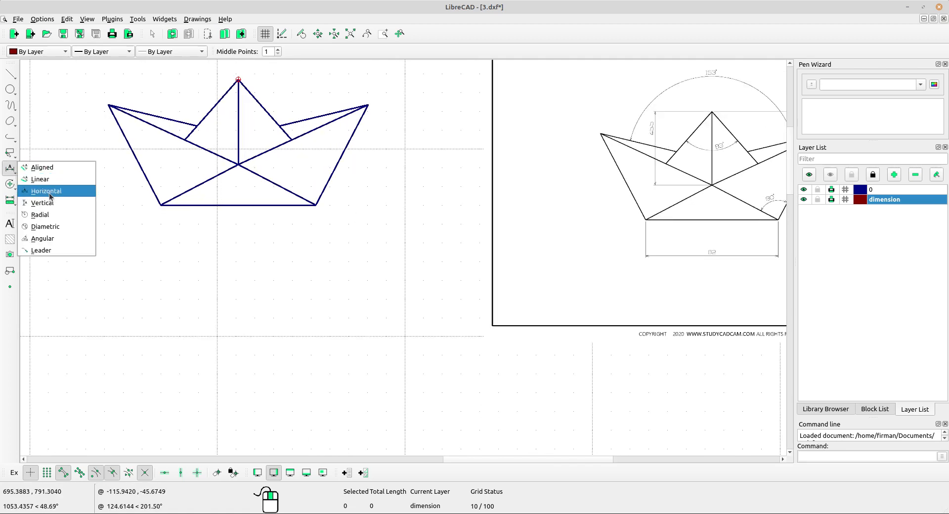
left_click(40, 191)
left_click(161, 205)
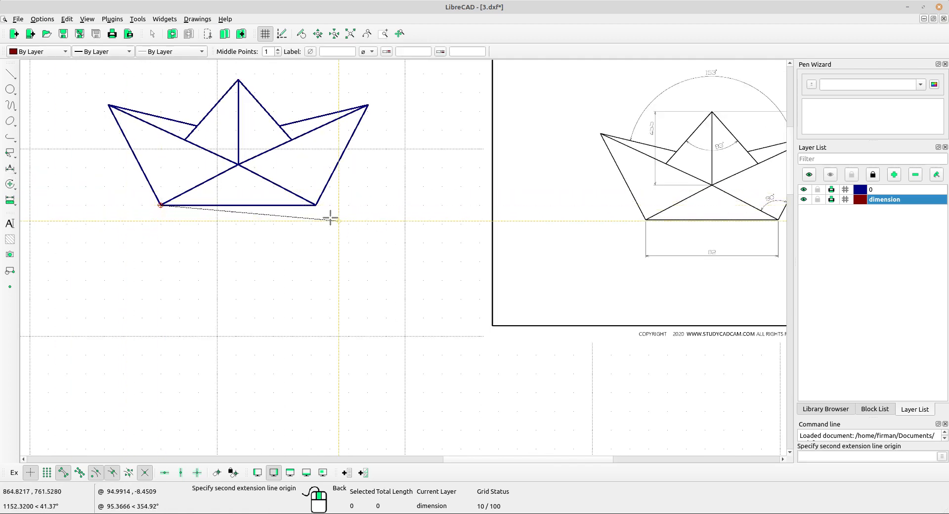
left_click(316, 205)
left_click(281, 238)
scroll(250, 233, "up", 2)
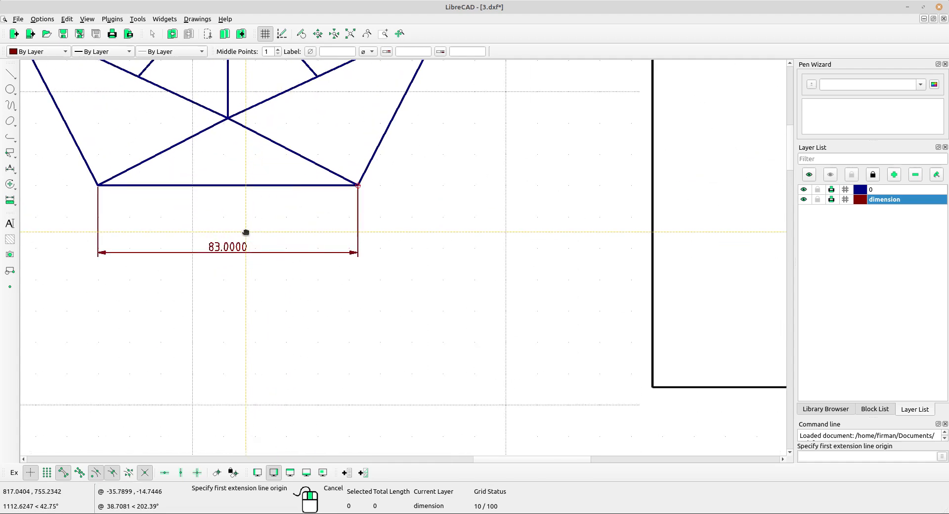
- Add a vertical dimension to the boat's central sail line, from the peak to the crossing point, placed beyond the left tip
scroll(398, 267, "down", 3)
scroll(589, 251, "up", 1)
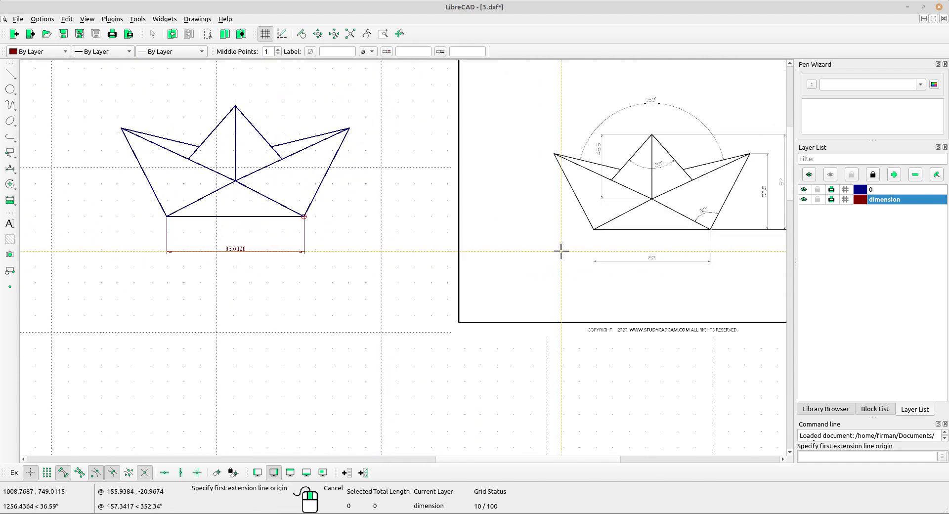
middle_click_drag(561, 252, 468, 261)
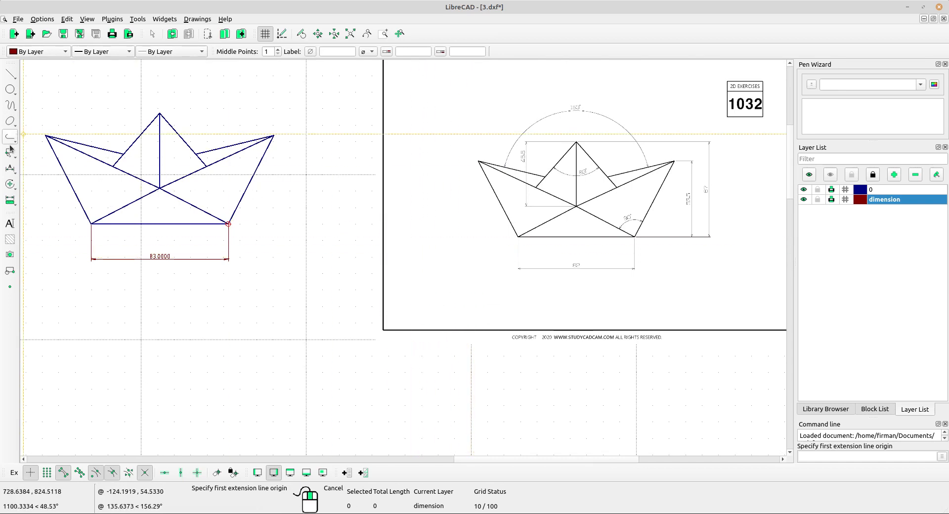
left_click(10, 168)
left_click(48, 201)
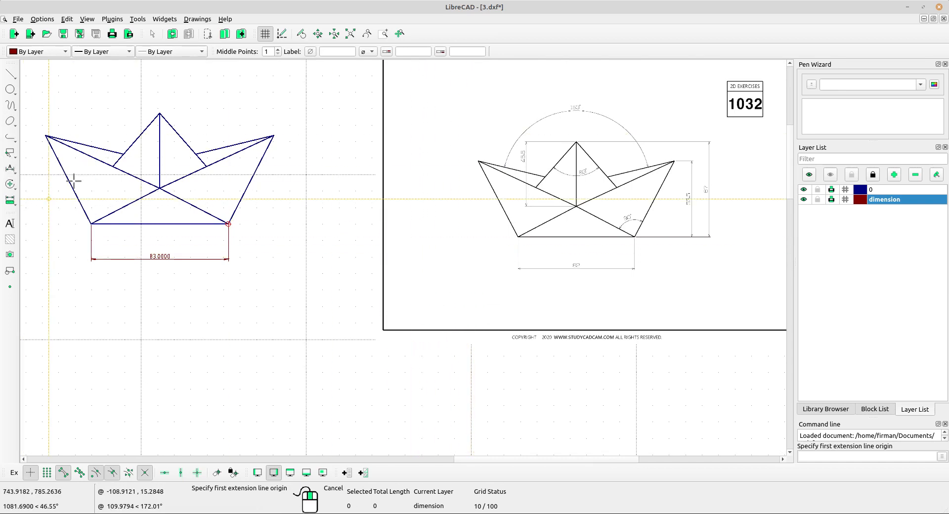
left_click(160, 113)
left_click(160, 188)
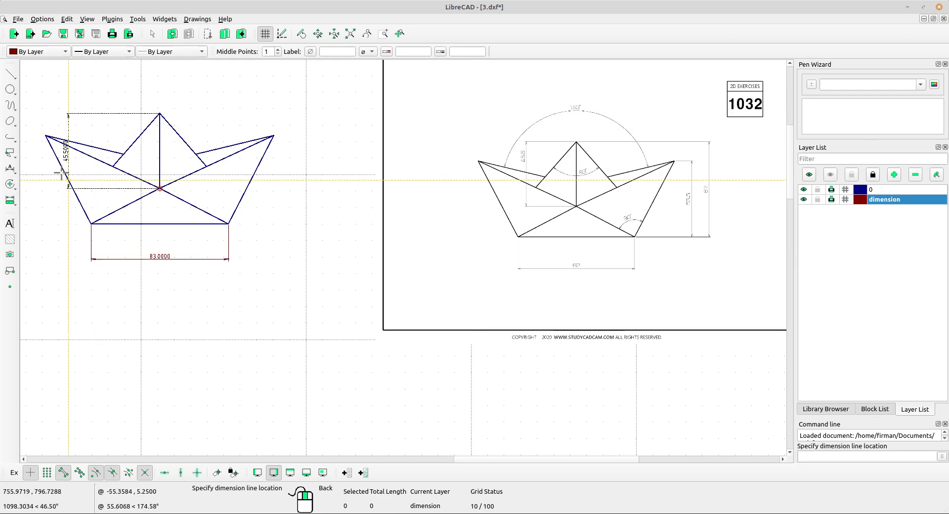
middle_click_drag(46, 168, 171, 194)
left_click(137, 182)
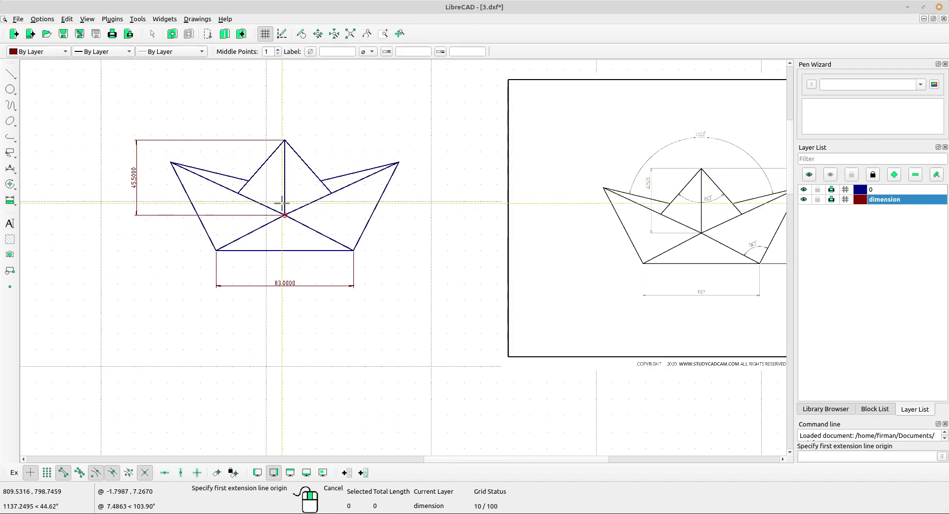
- Add a vertical dimension from the boat's right tip to the base's right corner, placed just outside the right side
middle_click(282, 203)
scroll(319, 208, "up", 1)
middle_click_drag(318, 208, 240, 184)
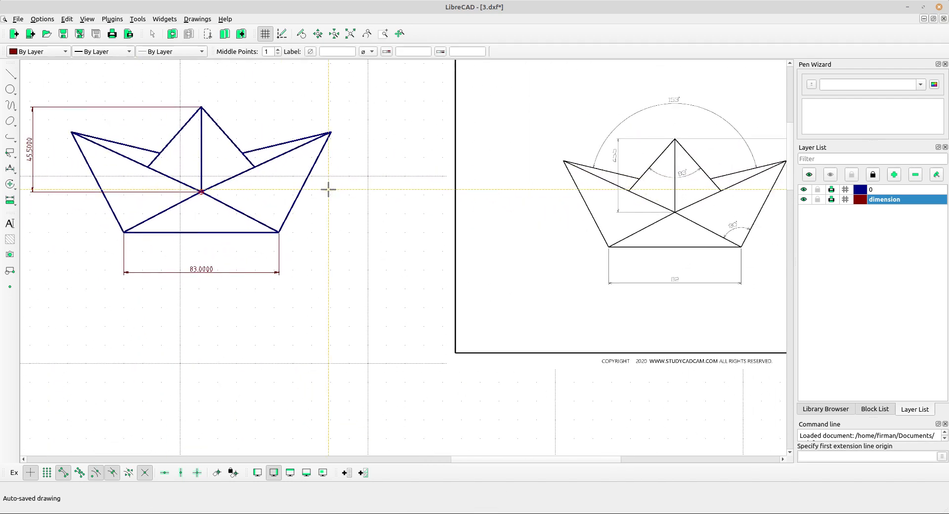
left_click(329, 132)
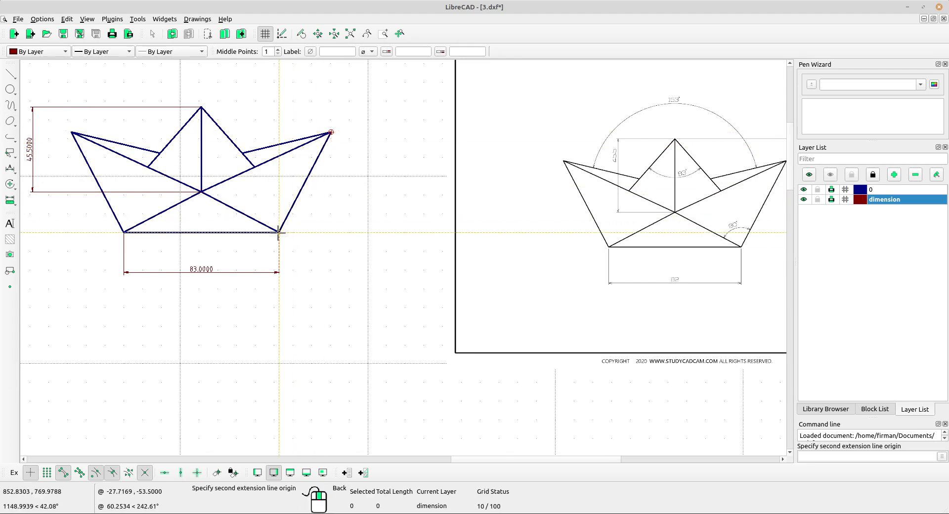
left_click(279, 232)
left_click(353, 224)
- Add a vertical dimension for the boat's overall height, from the peak to the base's right corner, outside the existing right-side dimension
middle_click_drag(455, 253, 369, 251)
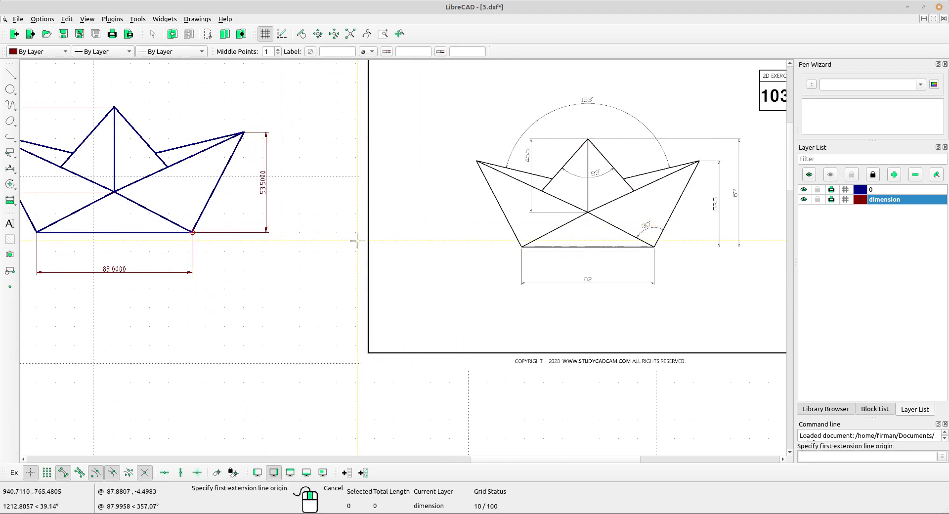
left_click(114, 106)
left_click(192, 231)
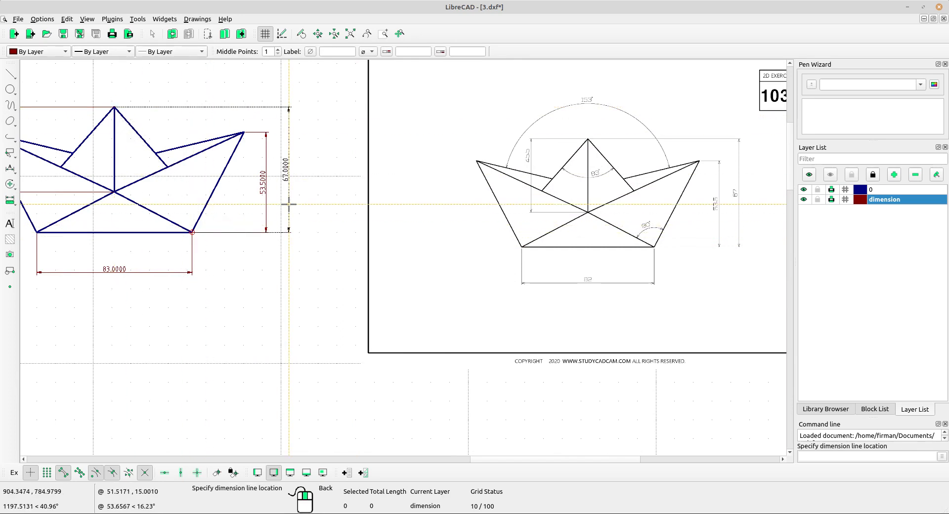
left_click(289, 204)
middle_click_drag(203, 177, 232, 182)
right_click(80, 126)
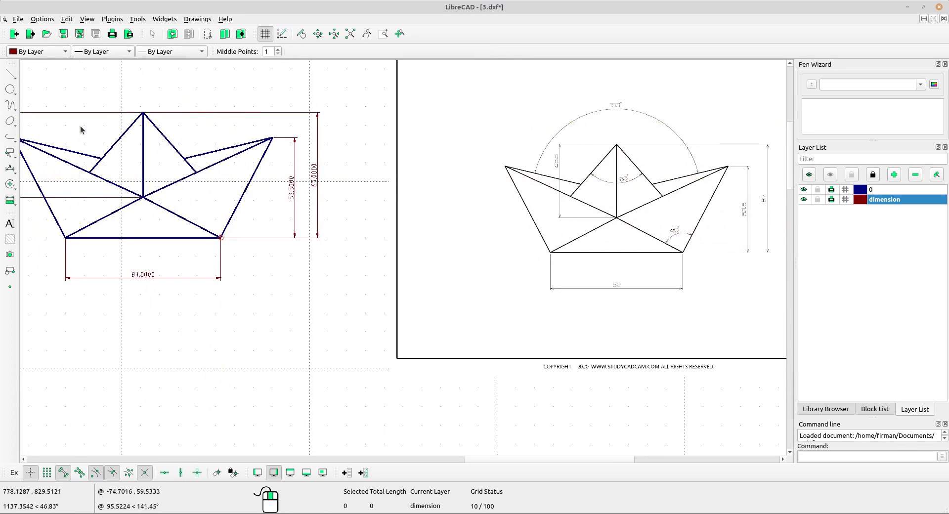
- Add an angular dimension between the upper edges of the left and right side flaps, with its arc above the peak
left_click(10, 184)
left_click(11, 169)
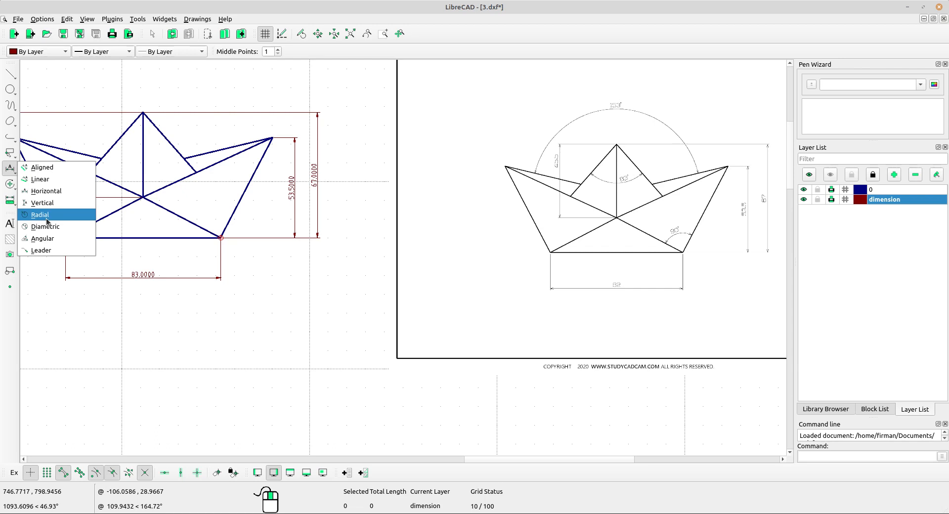
left_click(42, 238)
middle_click_drag(154, 226, 199, 252)
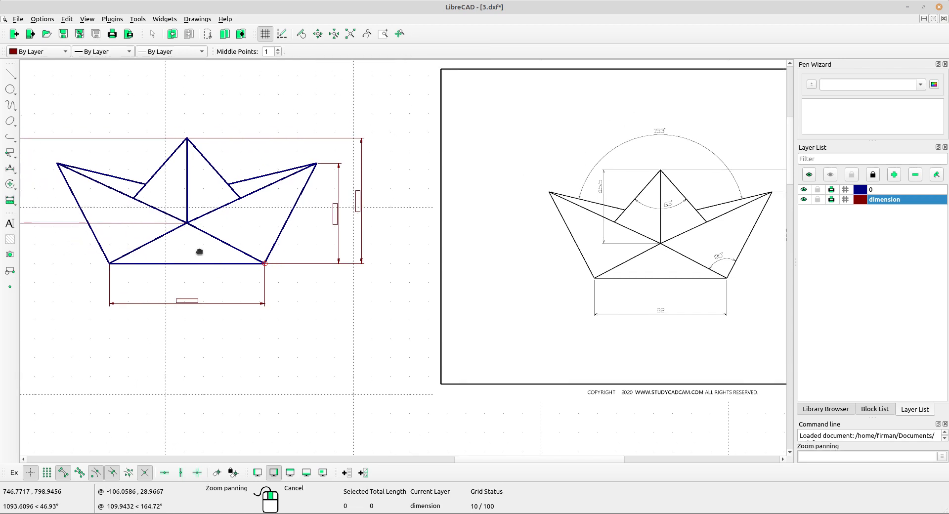
left_click(122, 178)
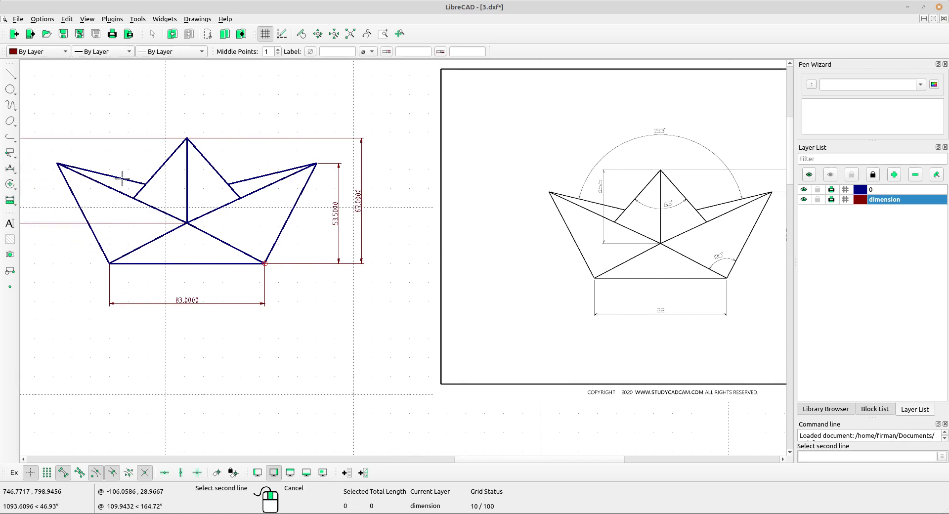
left_click(264, 176)
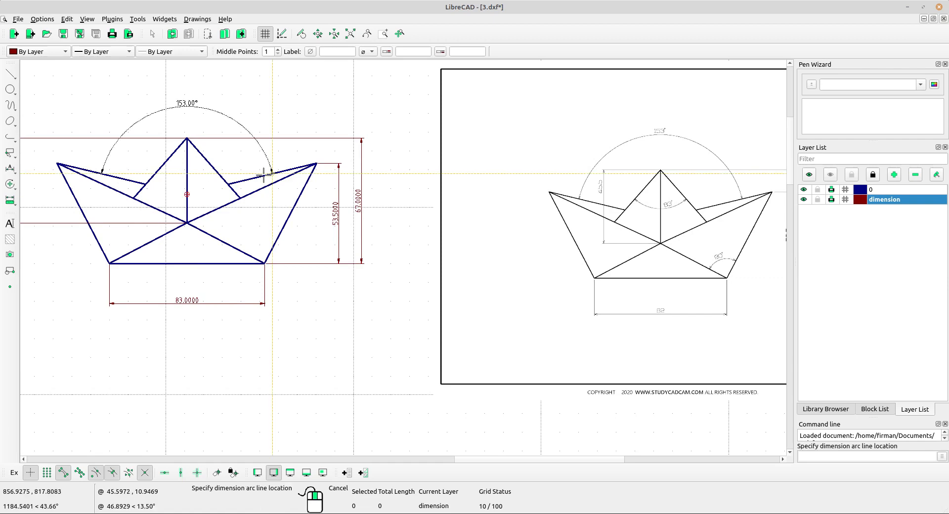
left_click(217, 115)
- Add an angular dimension at the base's right corner between the lower diagonal and the right hull side, placing the arc inside
scroll(214, 123, "up", 4)
scroll(217, 125, "down", 6)
mouse_move(319, 263)
middle_mouse_down()
mouse_move(283, 171)
mouse_move(278, 203)
mouse_move(265, 210)
middle_mouse_up()
scroll(299, 184, "up", 2)
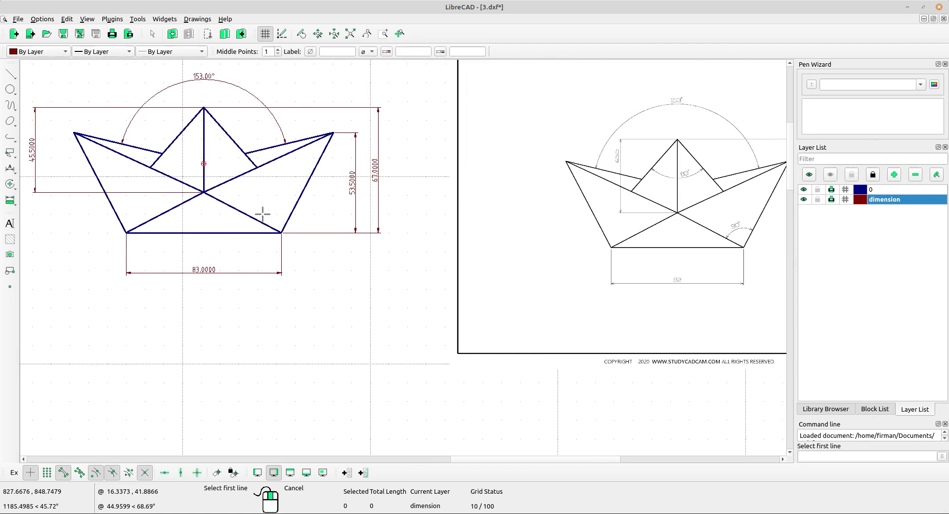
left_click(259, 218)
left_click(290, 217)
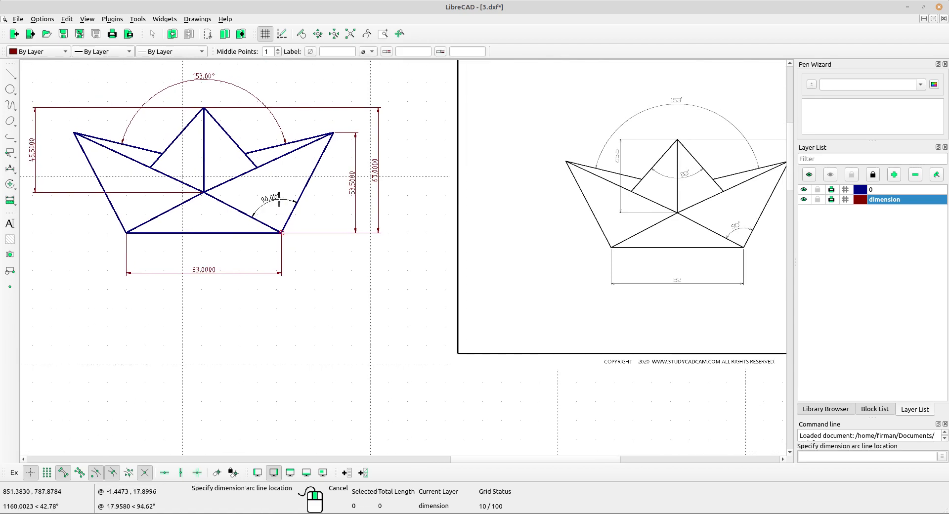
left_click(280, 199)
- Add an angular dimension between the two sloping sail edges, with its arc below the peak, and finish dimensioning
middle_click_drag(303, 281, 278, 307)
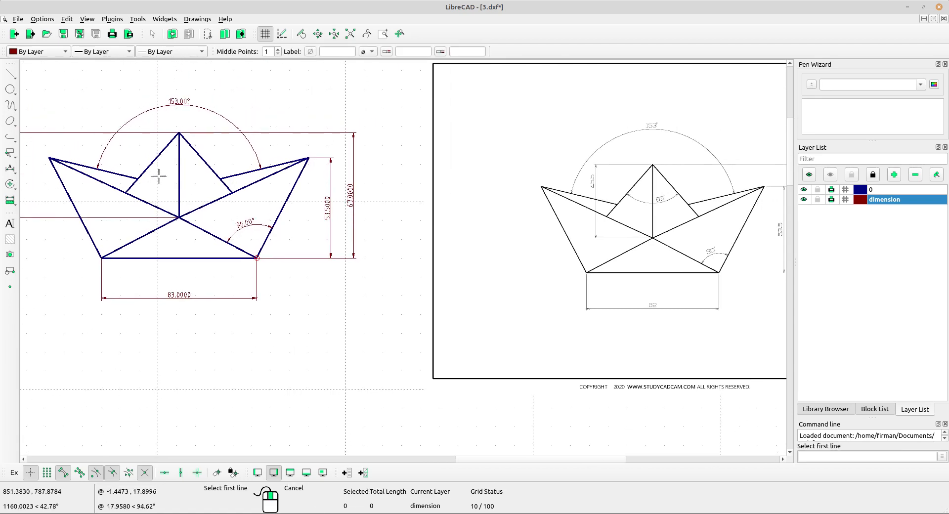
left_click(207, 169)
left_click(157, 158)
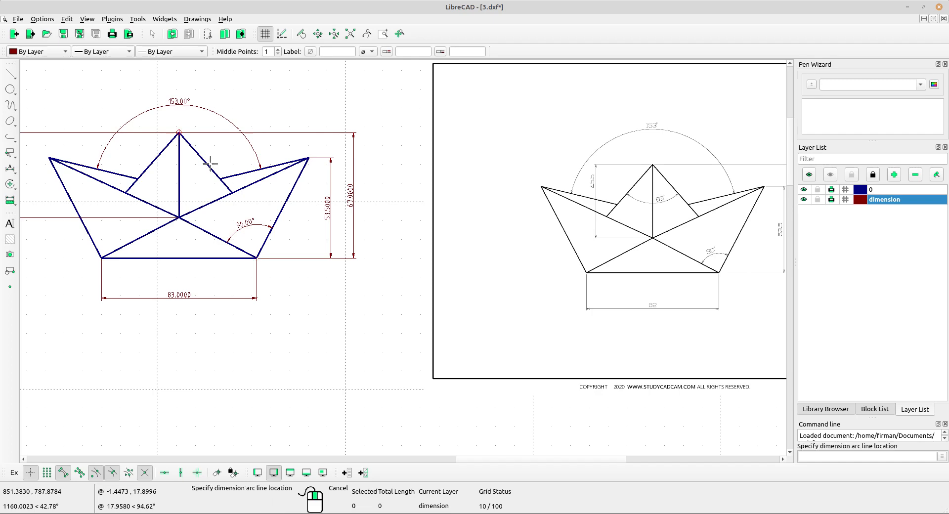
left_click(177, 174)
scroll(193, 177, "up", 2)
scroll(192, 176, "up", 3)
scroll(227, 173, "down", 5)
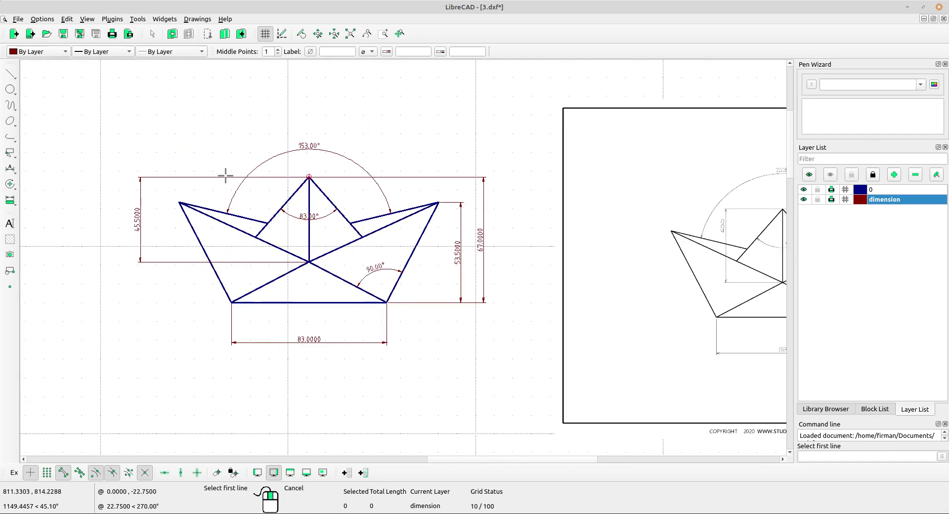
right_click(226, 173)
scroll(459, 324, "down", 3)
scroll(399, 260, "up", 8)
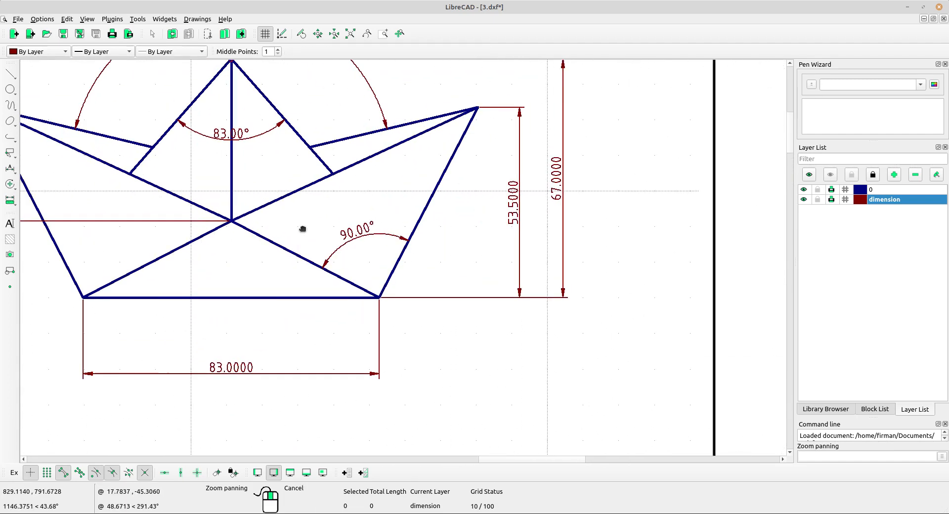
middle_click_drag(303, 229, 368, 285)
scroll(368, 286, "down", 2)
scroll(359, 286, "up", 1)
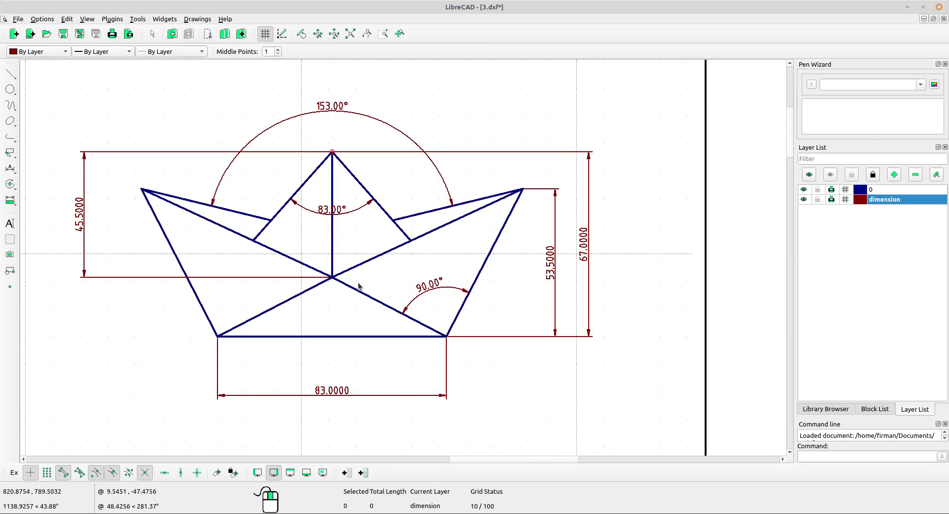